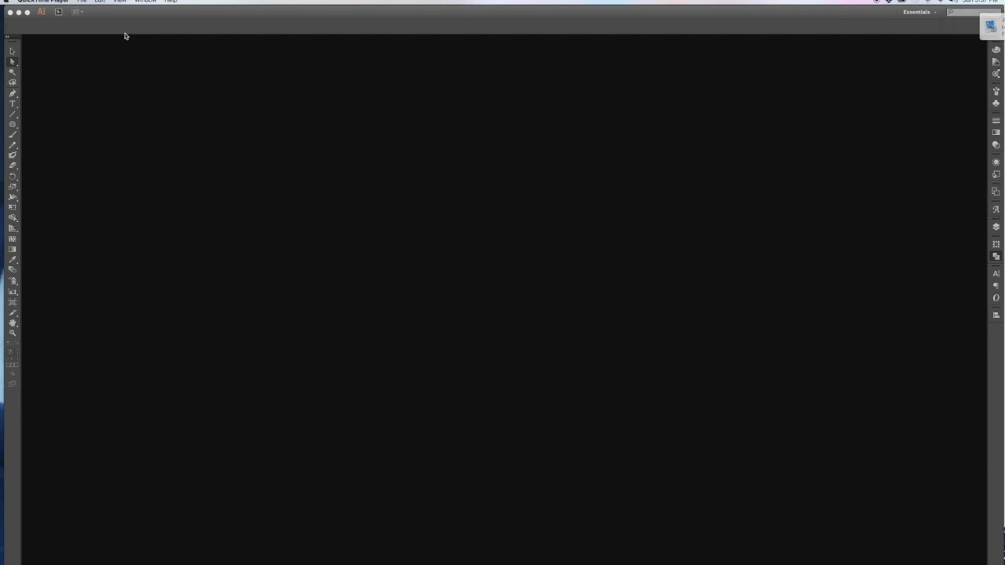
# Step: Start a new CMYK document named 'Mandala' at Letter size, 8.5 × 11 in
pyautogui.click(81, 2)
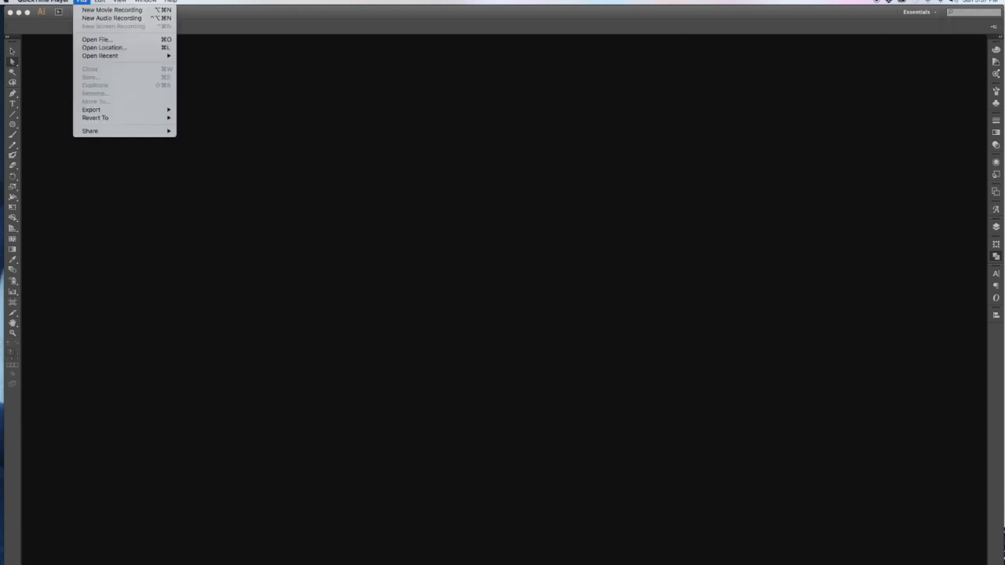
pyautogui.click(245, 61)
pyautogui.click(61, 2)
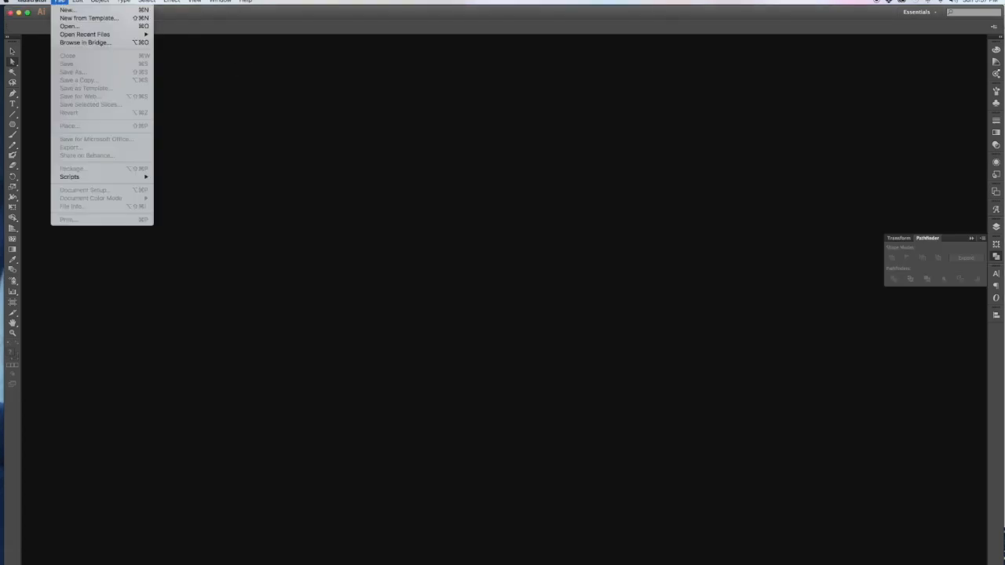
pyautogui.click(71, 10)
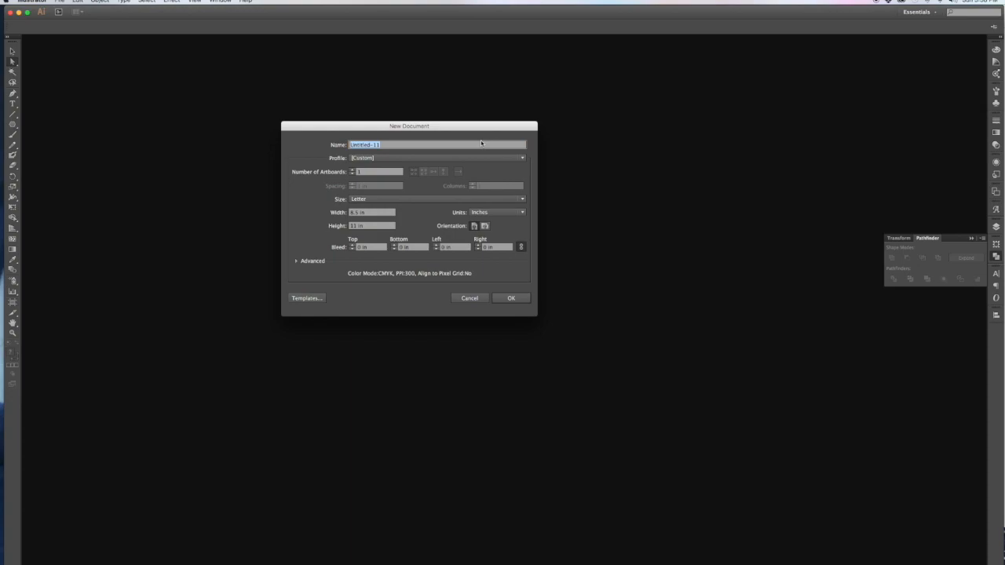
pyautogui.write('Manda')
pyautogui.press('Tab')
pyautogui.press('Tab')
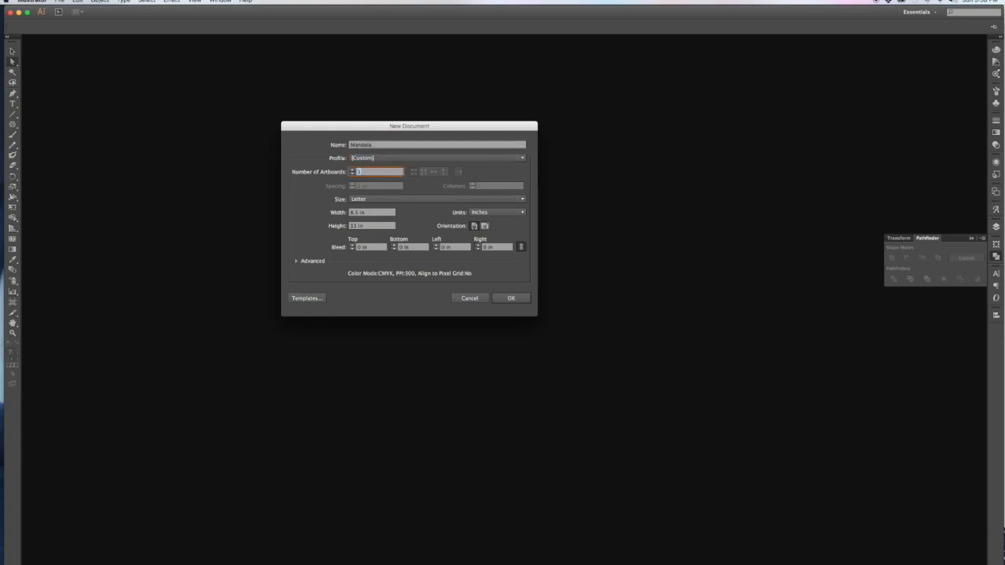
pyautogui.press('Tab')
pyautogui.press('Tab')
pyautogui.press('Tab')
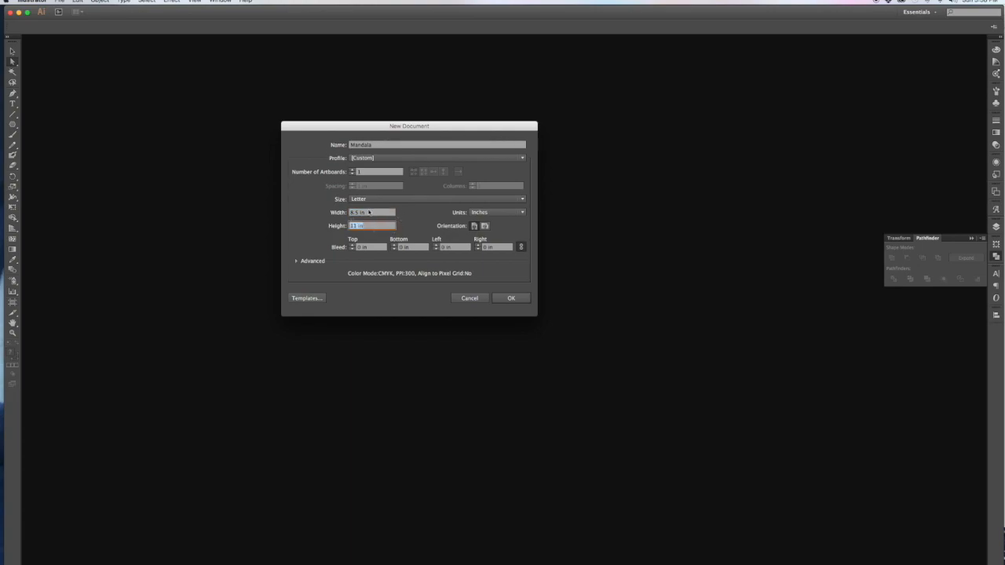
pyautogui.click(517, 299)
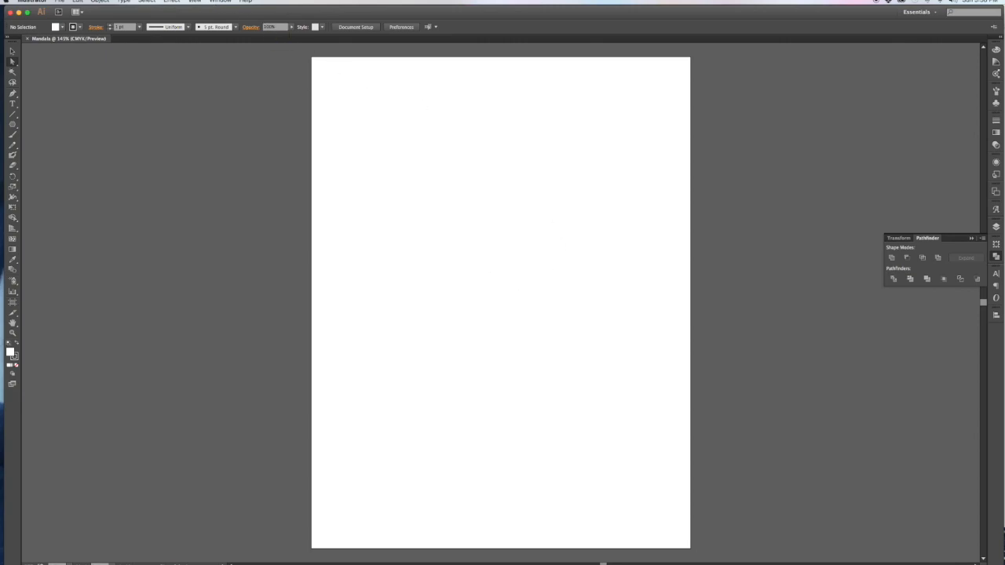
# Step: Show the rulers along the top and left edges of the artboard
pyautogui.click(193, 1)
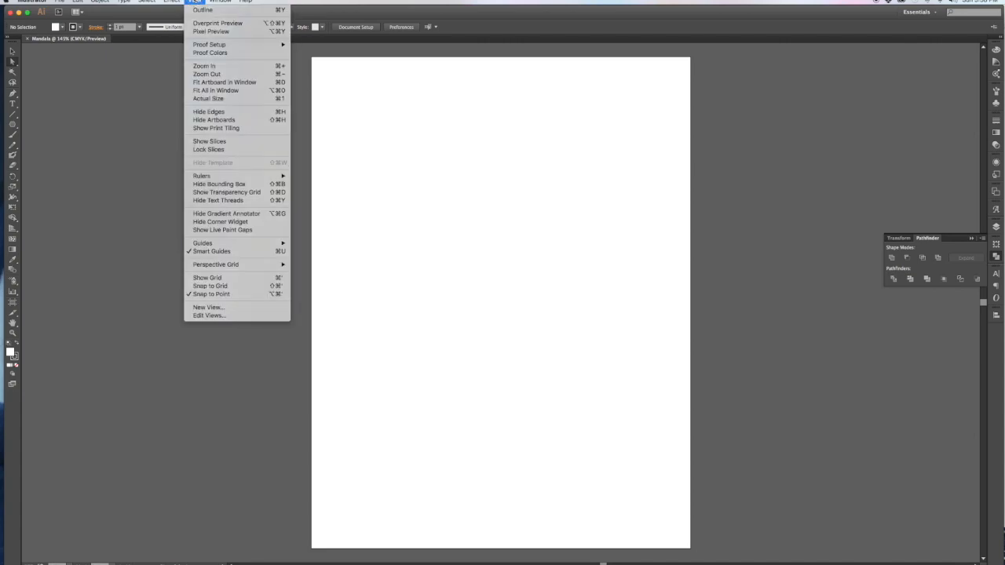
pyautogui.moveTo(203, 176)
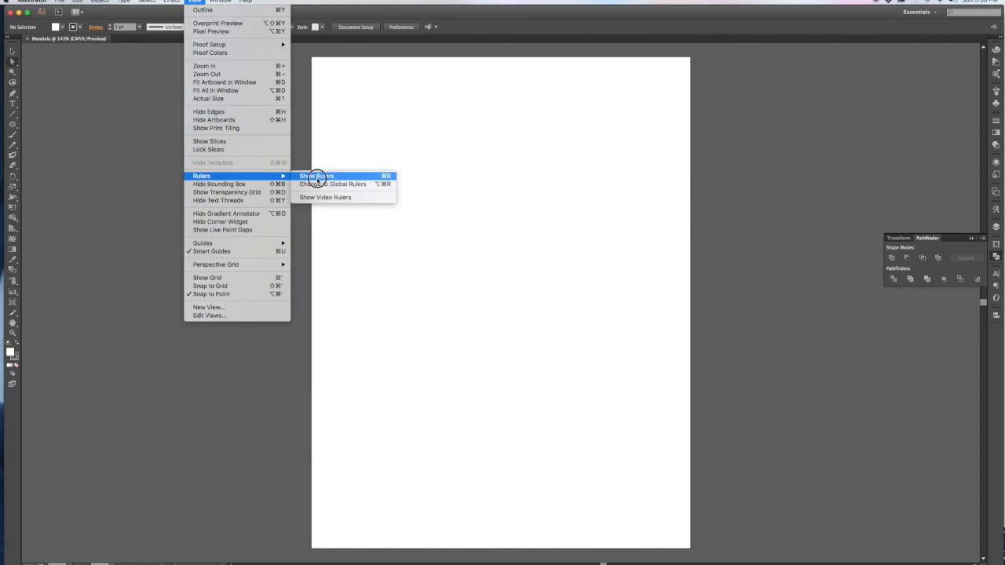
pyautogui.click(317, 177)
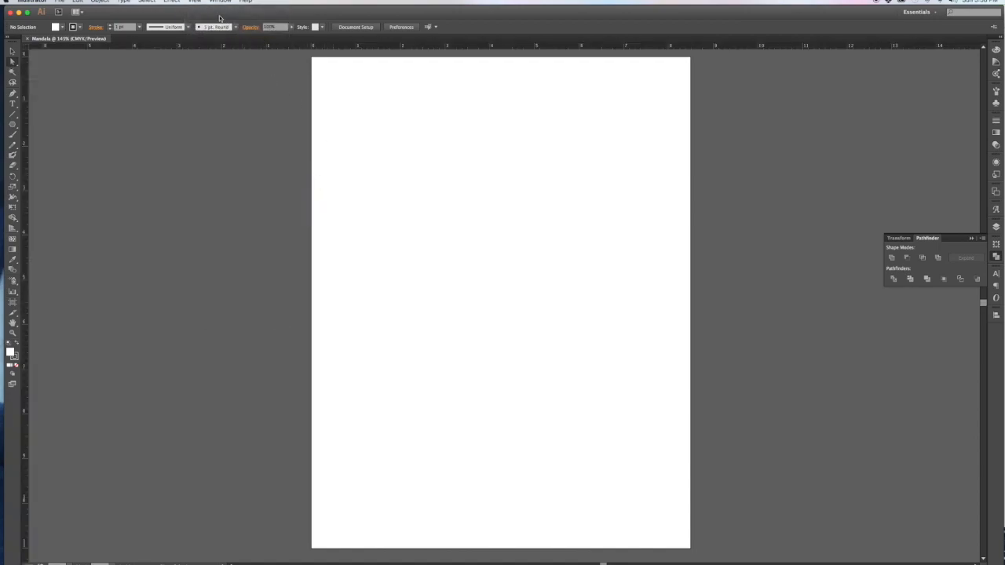
# Step: Check the guide options, then pull a horizontal guide down to near the artboard's middle
pyautogui.click(195, 1)
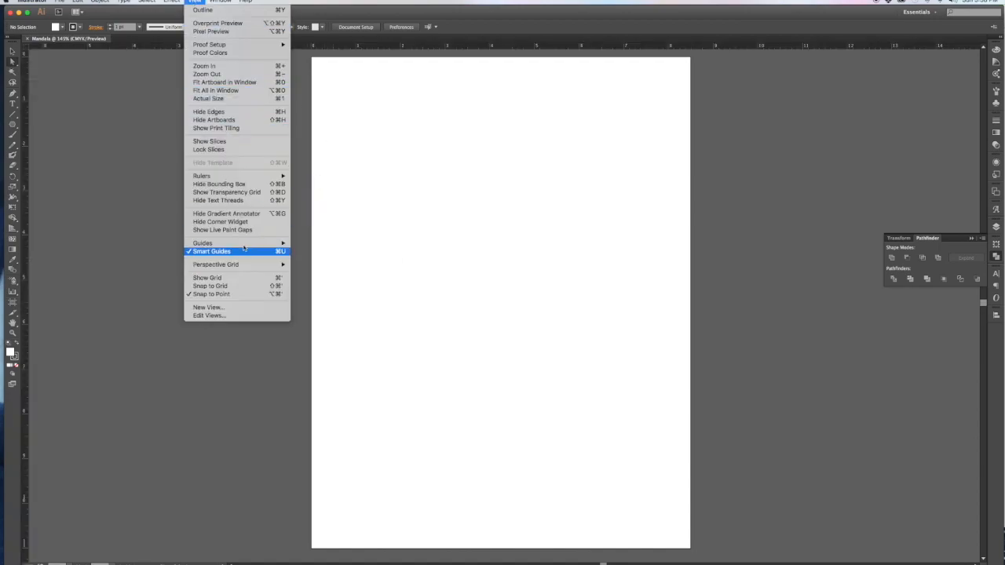
pyautogui.moveTo(242, 245)
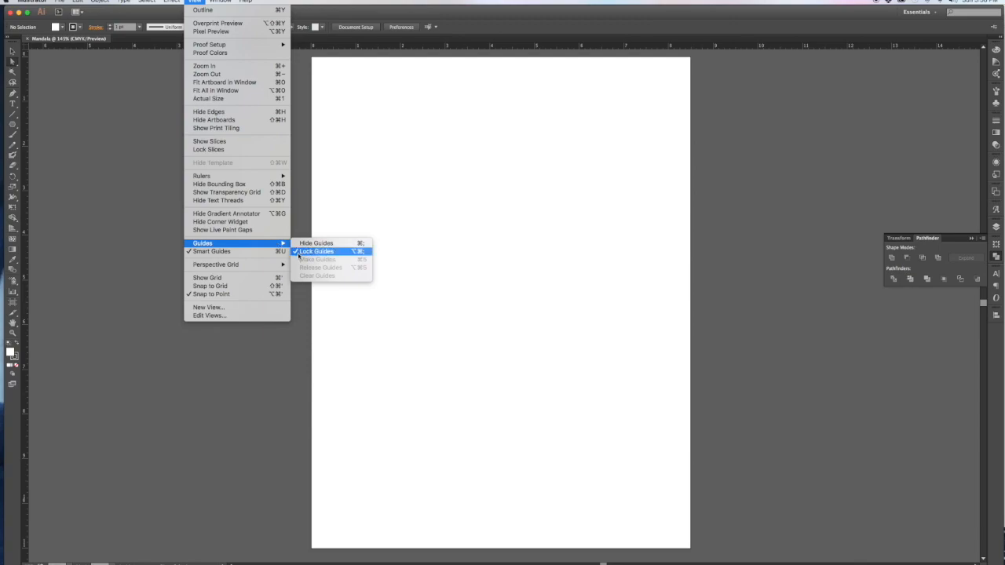
pyautogui.click(299, 253)
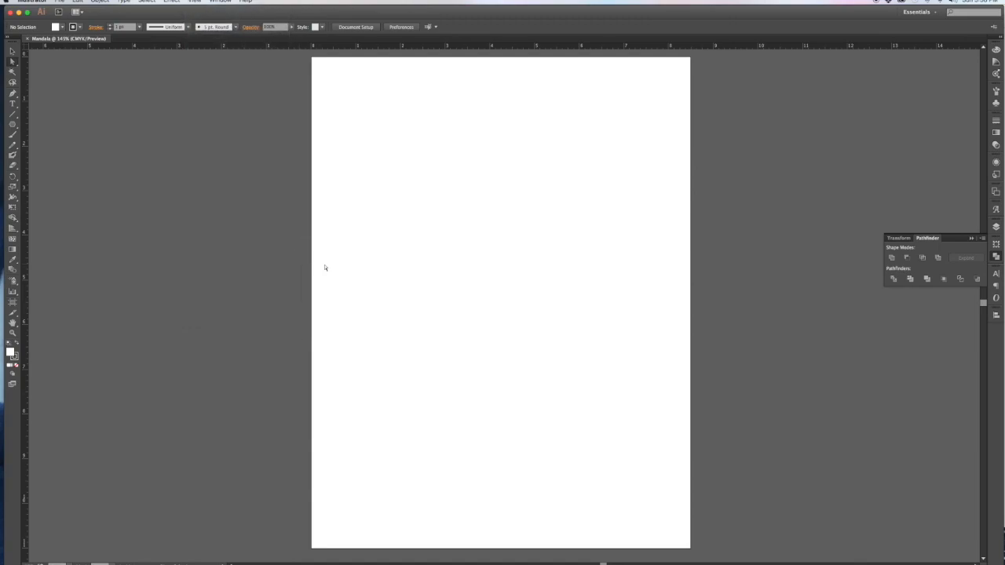
pyautogui.click(172, 2)
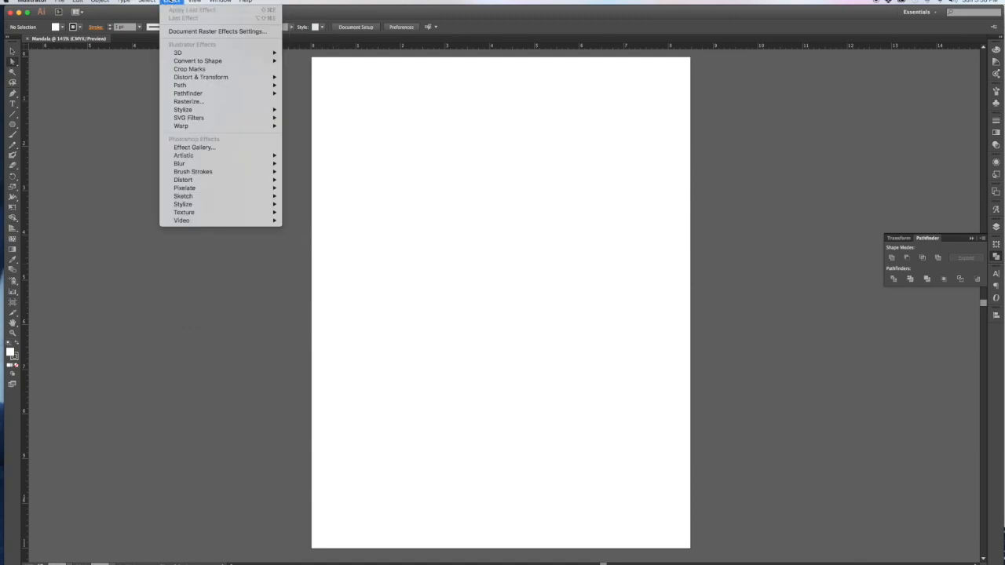
pyautogui.moveTo(195, 1)
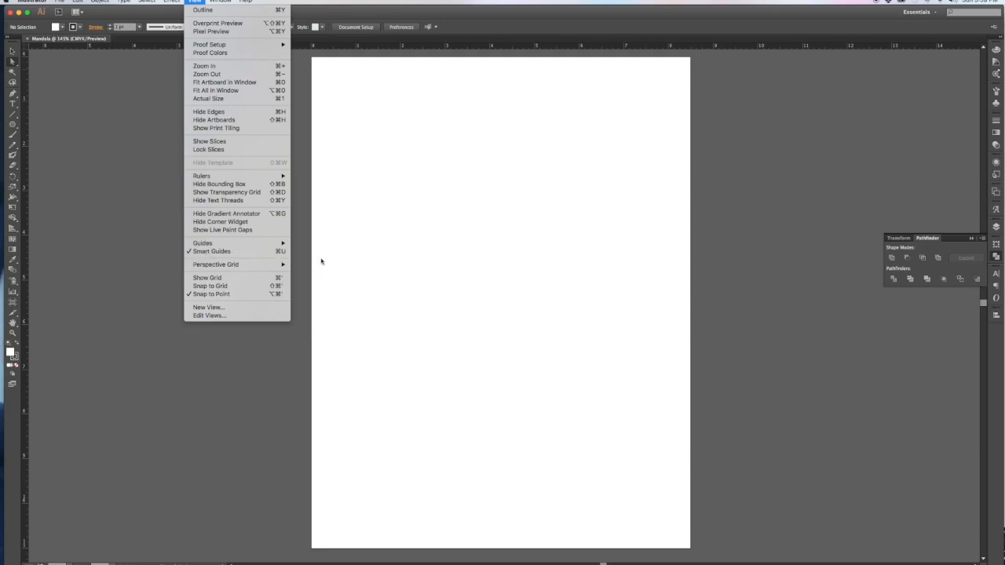
pyautogui.click(346, 256)
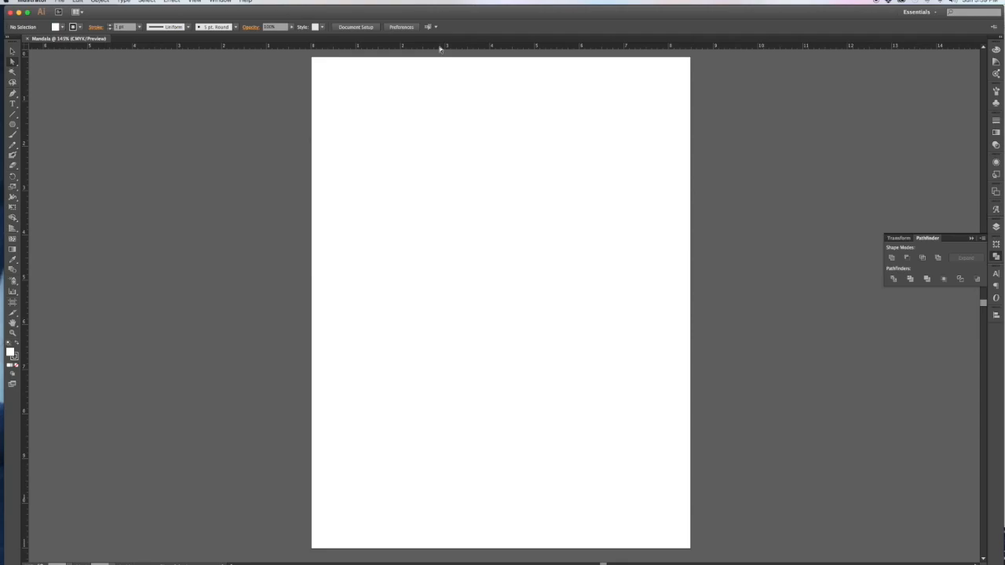
pyautogui.moveTo(456, 46); pyautogui.dragTo(449, 324)
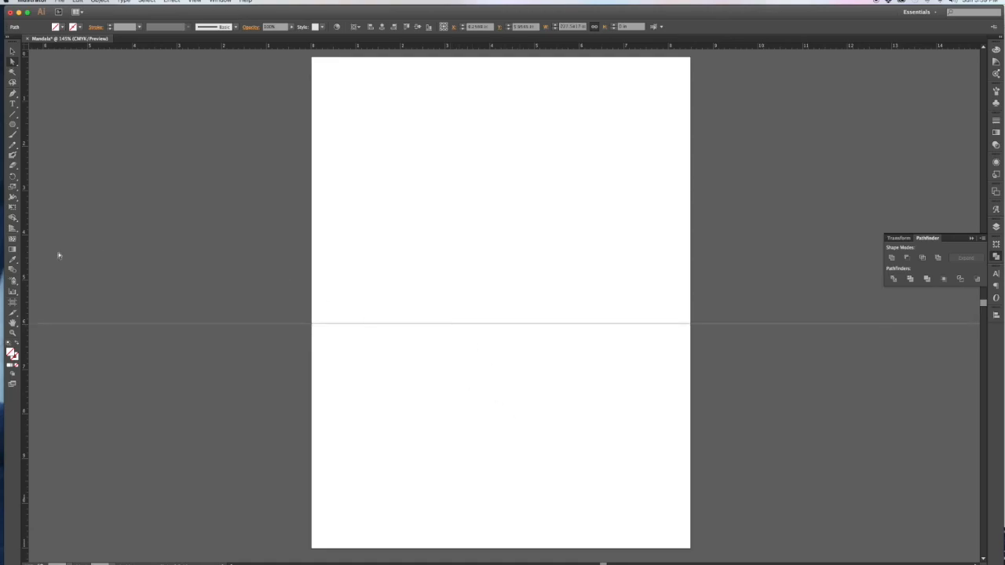
# Step: Add a vertical guide and centre it horizontally at 4.25 in on the artboard
pyautogui.moveTo(26, 255); pyautogui.dragTo(518, 274)
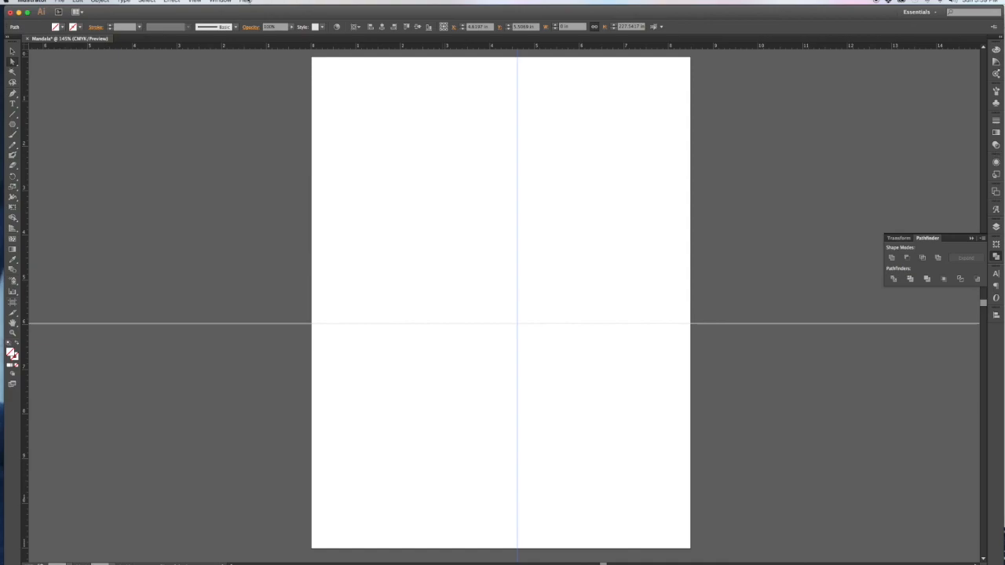
pyautogui.click(221, 3)
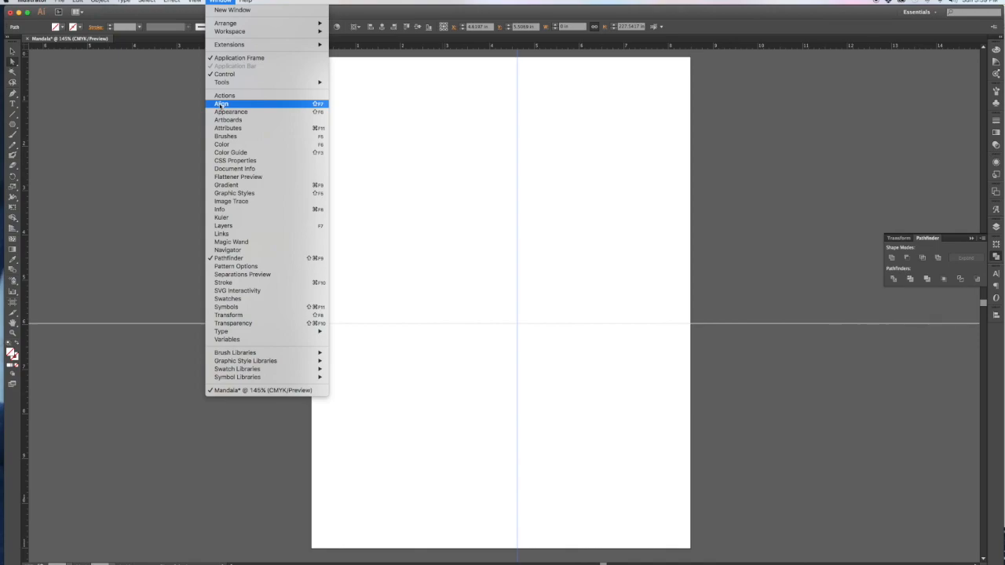
pyautogui.click(433, 125)
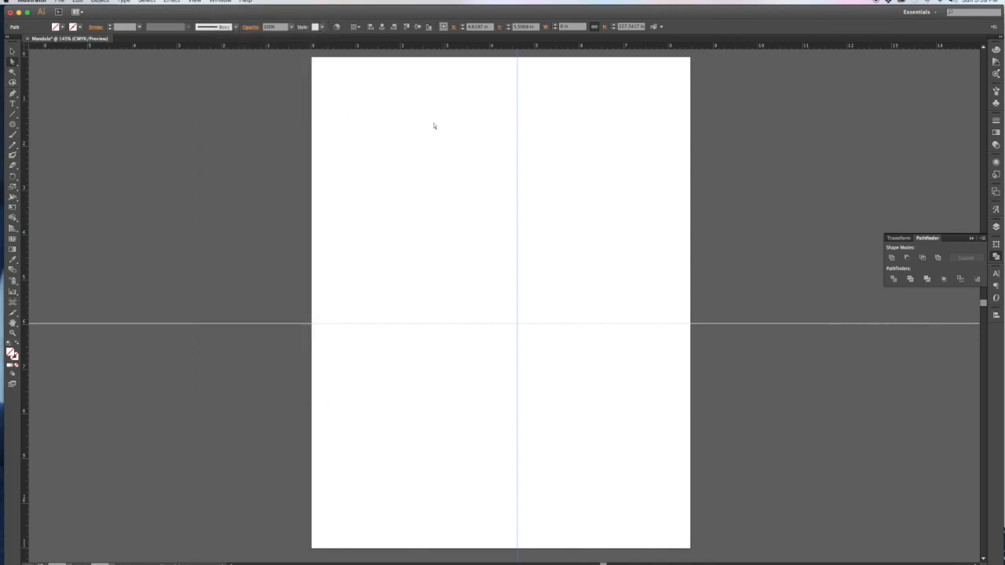
pyautogui.moveTo(487, 90); pyautogui.dragTo(585, 157)
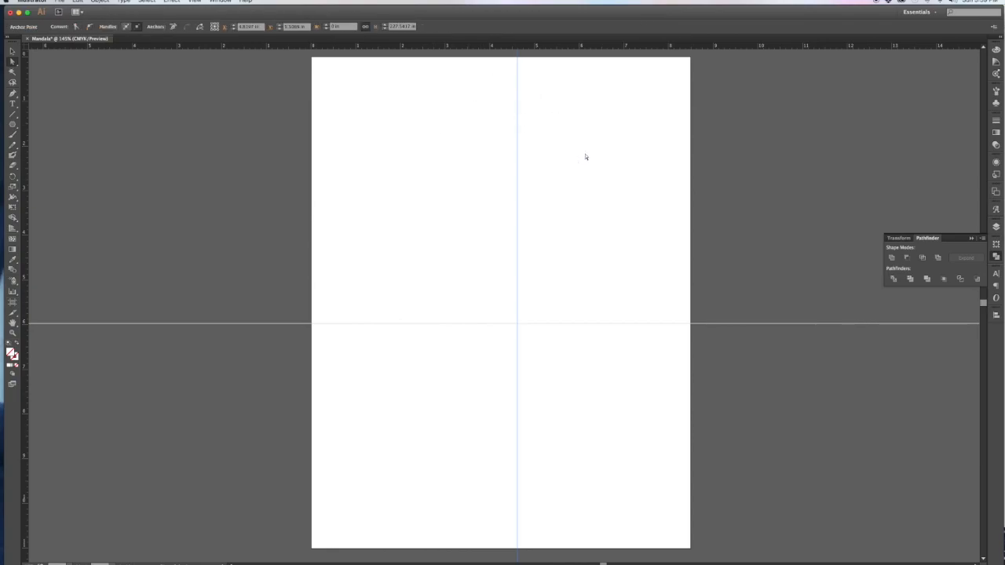
pyautogui.click(517, 91)
pyautogui.moveTo(500, 83); pyautogui.dragTo(549, 112)
pyautogui.moveTo(460, 106); pyautogui.dragTo(563, 148)
pyautogui.click(10, 52)
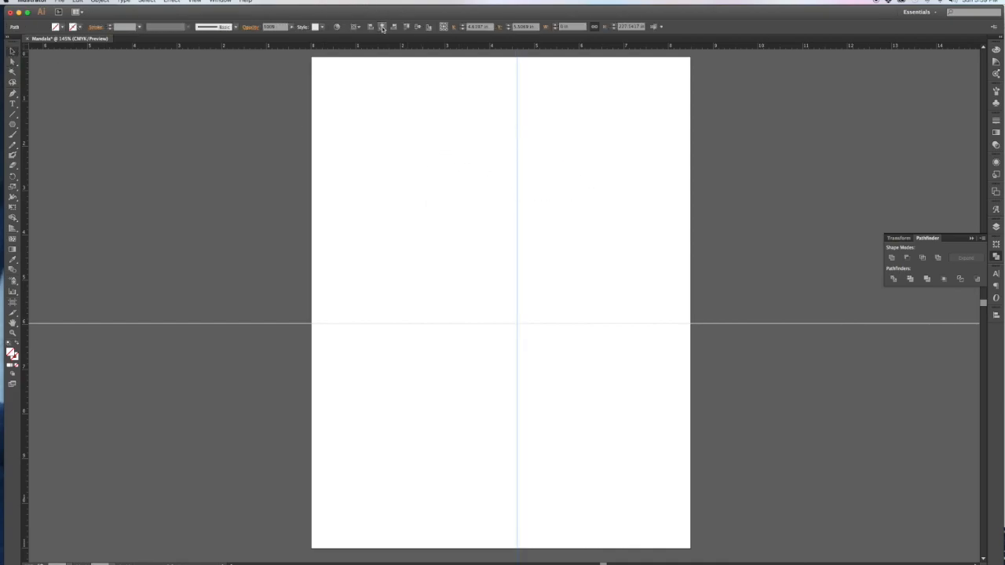
pyautogui.click(383, 27)
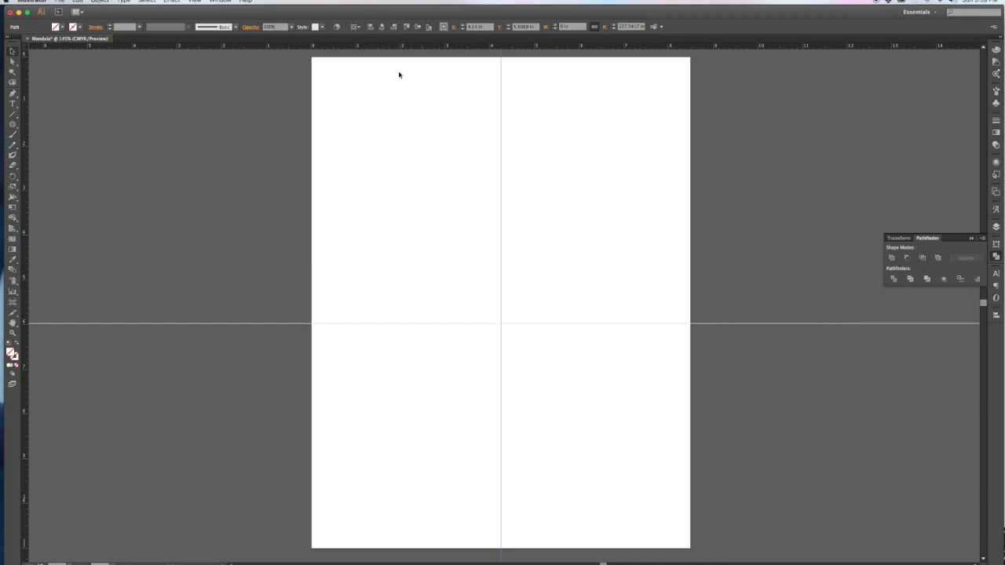
# Step: Centre the horizontal guide vertically at 5.5 in, then lock both guides
pyautogui.moveTo(434, 289); pyautogui.dragTo(460, 351)
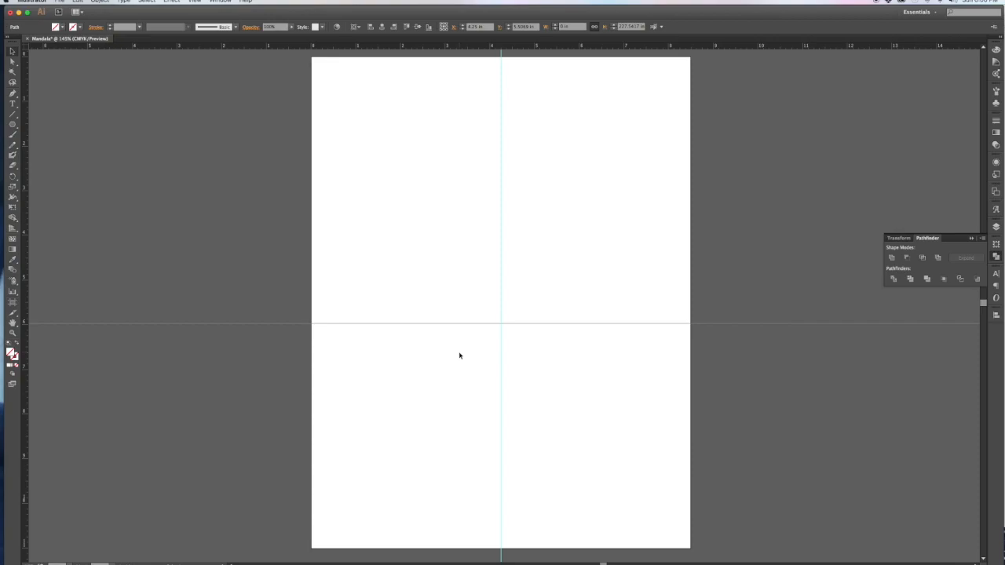
pyautogui.click(417, 28)
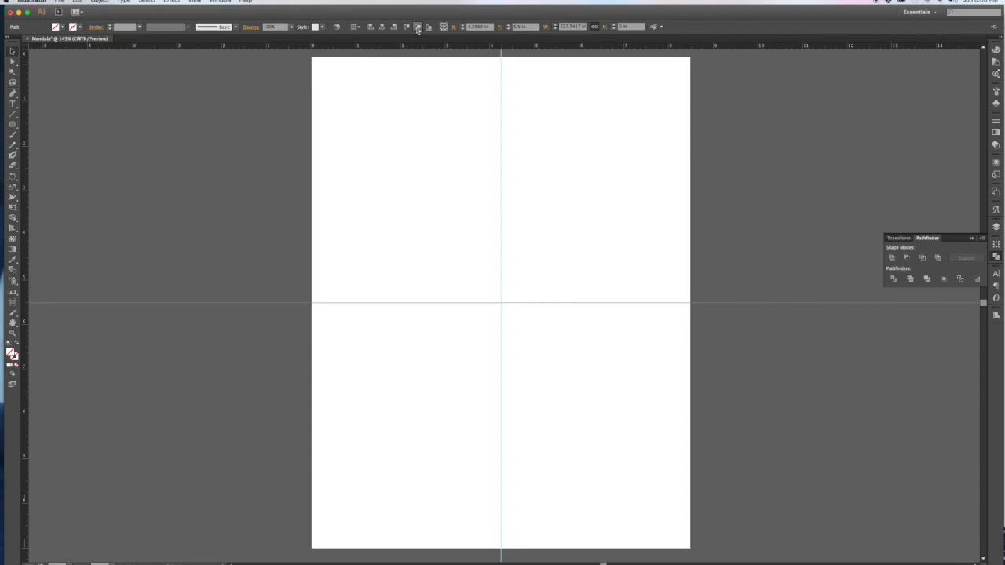
pyautogui.click(194, 1)
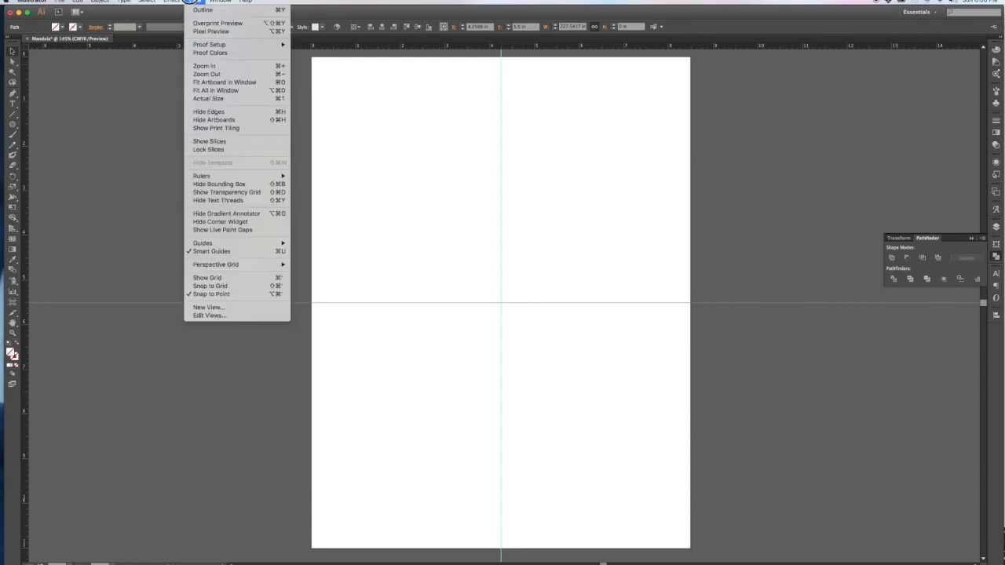
pyautogui.moveTo(212, 245)
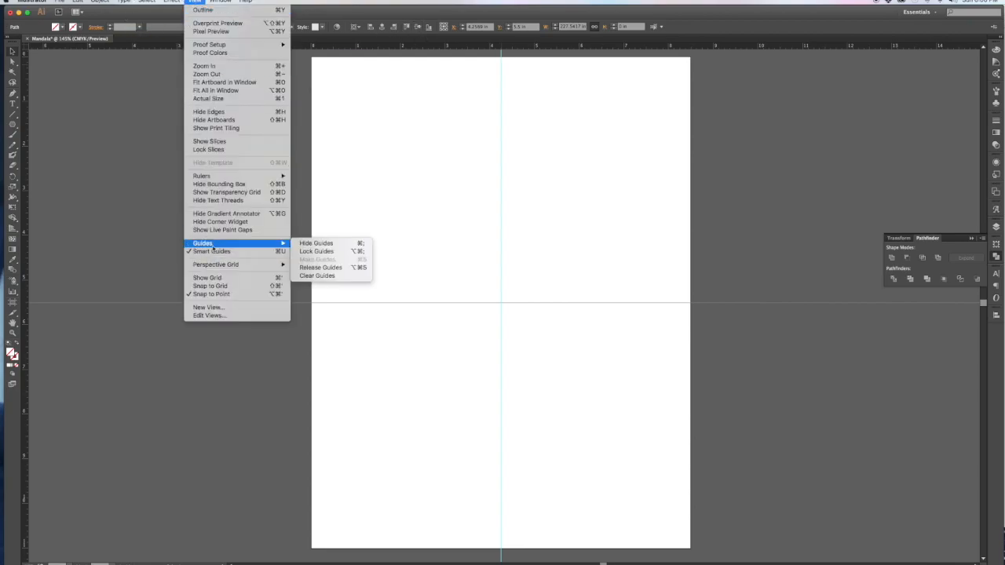
pyautogui.click(332, 251)
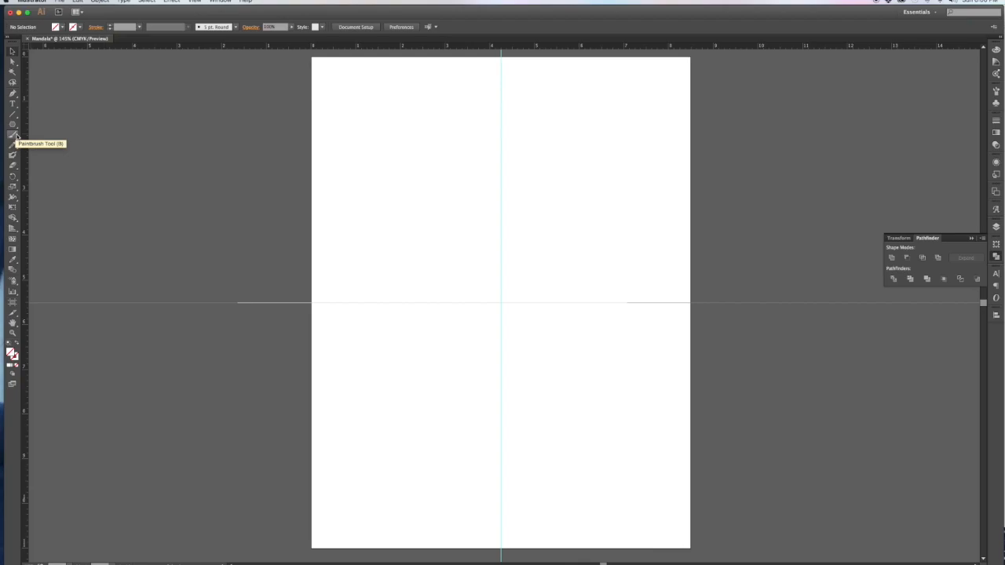
# Step: Draw a 12-sided polygon of 4 in radius centred on the guide crossing
pyautogui.moveTo(15, 125); pyautogui.dragTo(37, 158)
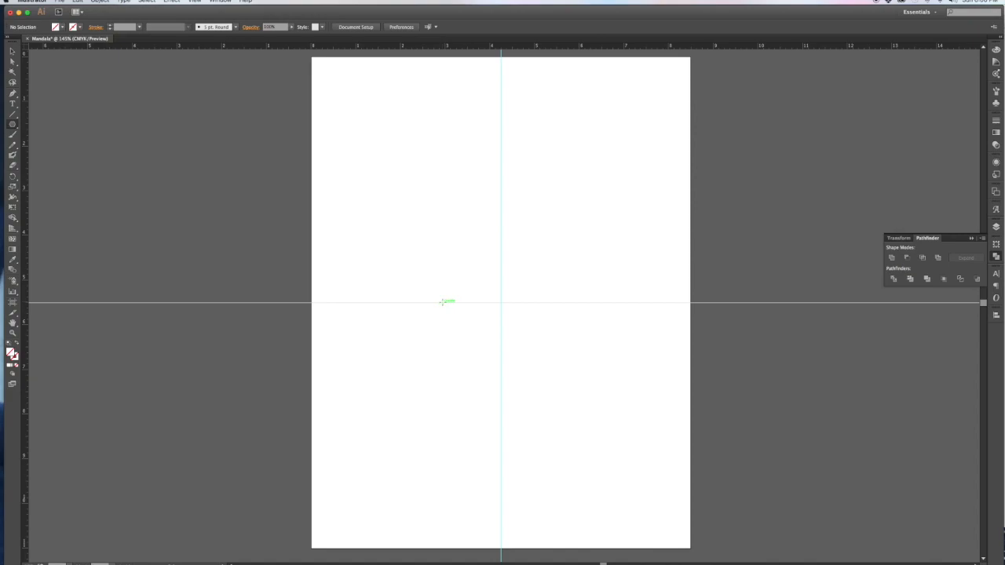
pyautogui.click(500, 301)
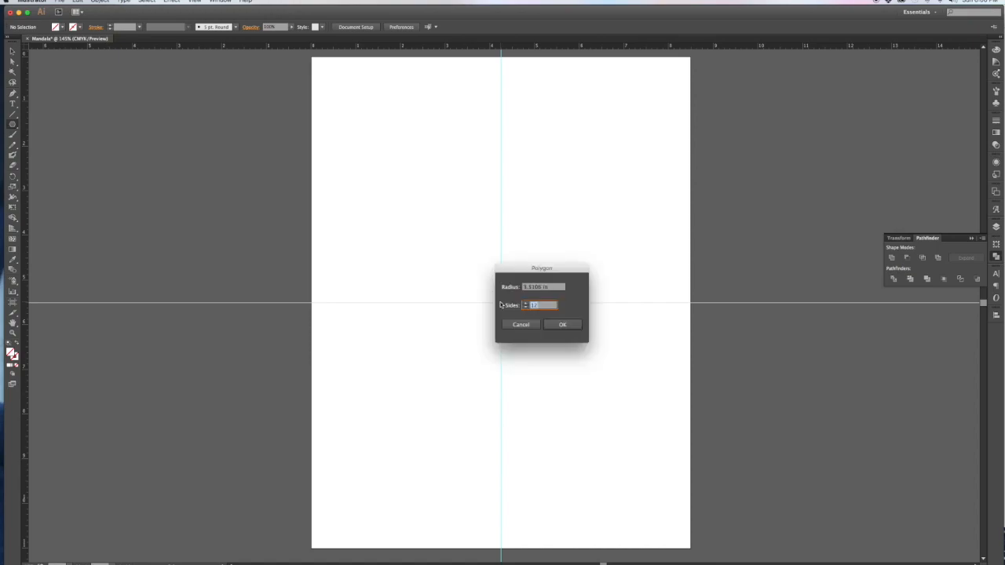
pyautogui.click(537, 288)
pyautogui.write('4')
pyautogui.click(540, 306)
pyautogui.click(562, 325)
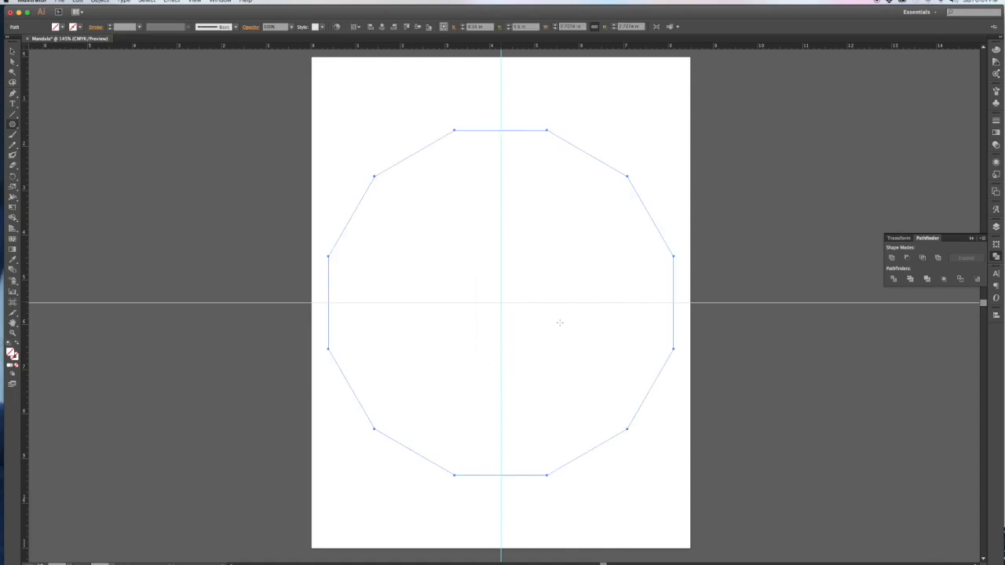
# Step: Set the polygon's stroke colour to magenta and deselect it to check the outline
pyautogui.scroll(1, 522, 226)
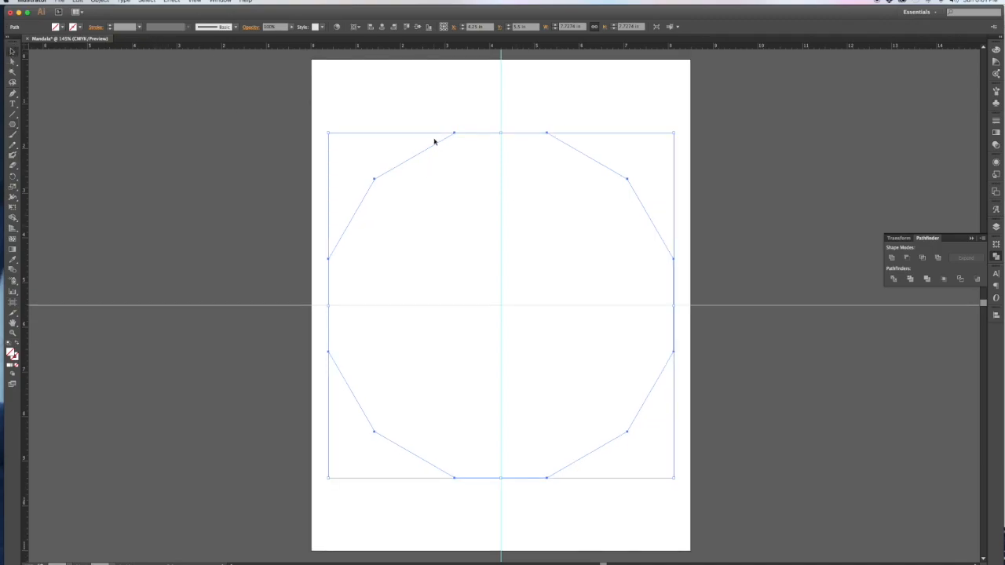
pyautogui.click(79, 26)
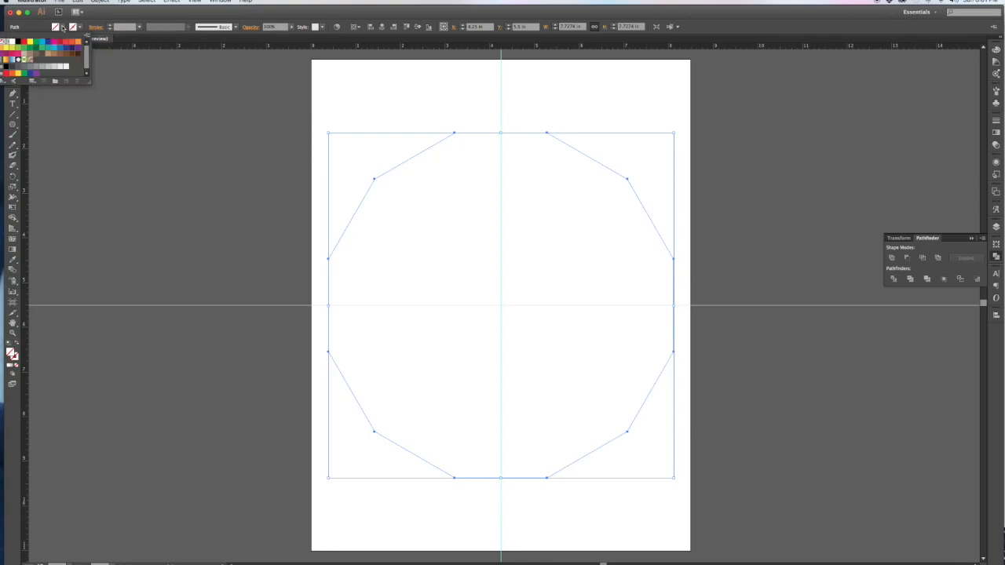
pyautogui.click(54, 42)
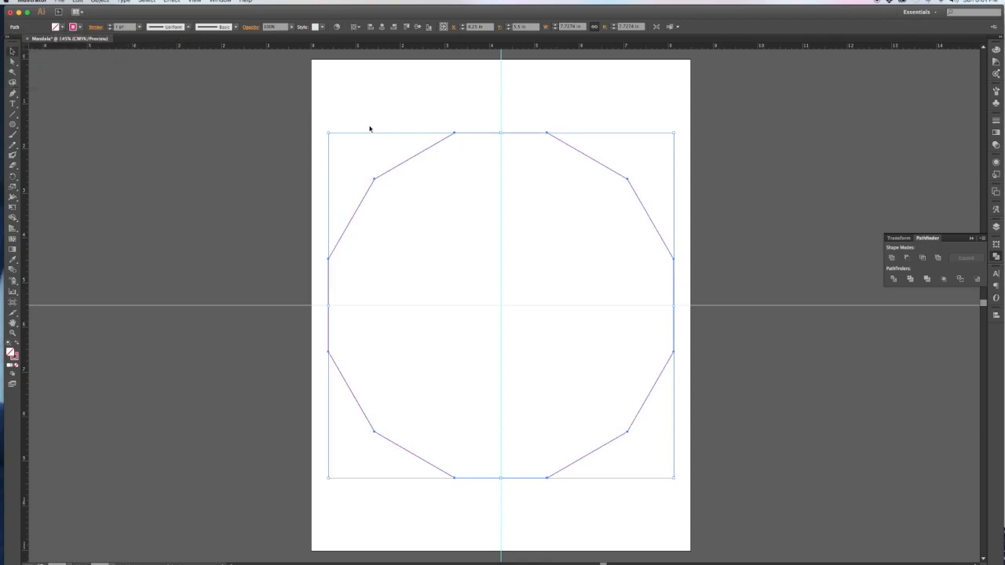
pyautogui.click(416, 100)
pyautogui.hscroll(1, 420, 100)
pyautogui.moveTo(419, 99); pyautogui.dragTo(479, 208)
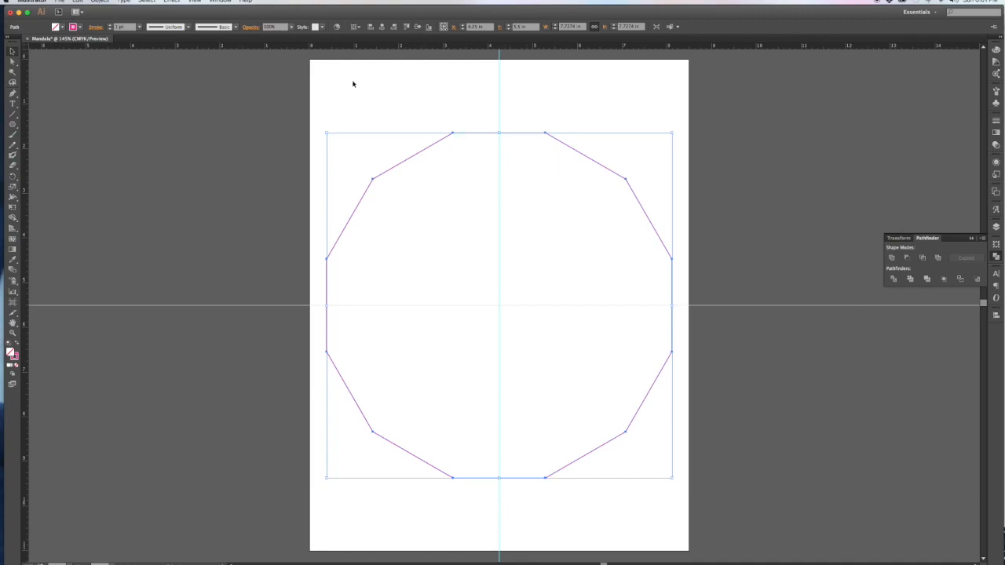
pyautogui.click(412, 95)
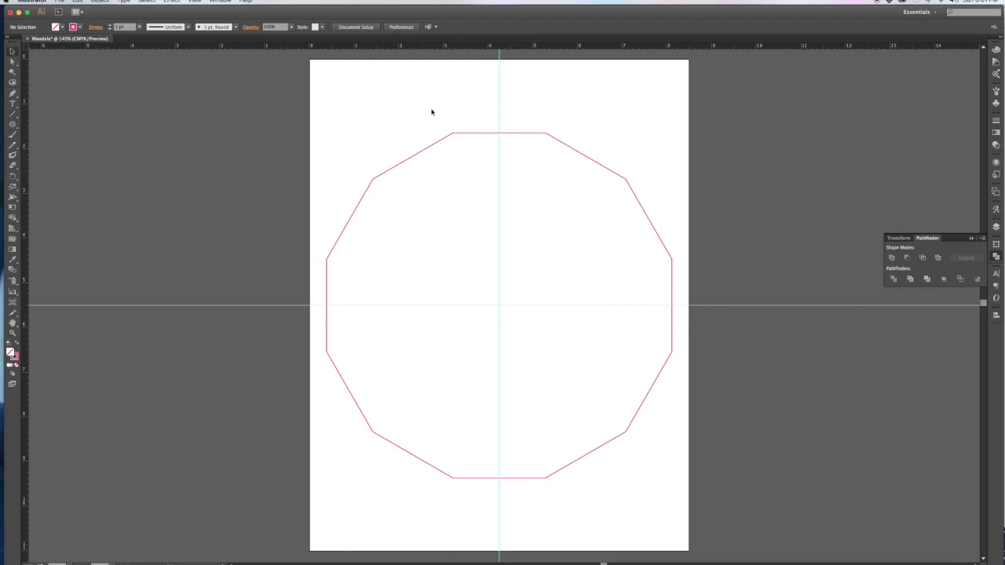
pyautogui.scroll(-1, 382, 203)
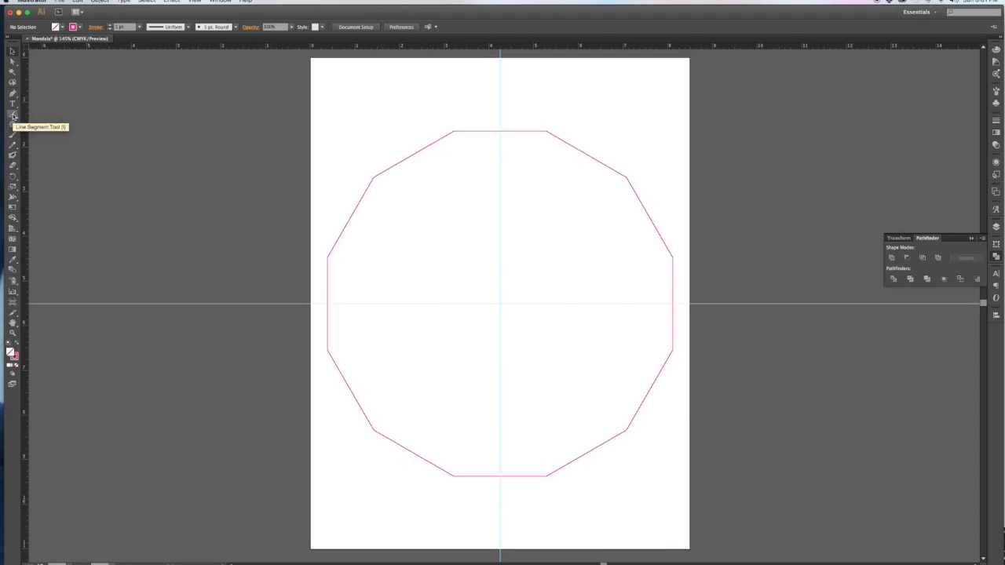
# Step: Draw six Line Segment lines, each joining opposite polygon corners through the centre
pyautogui.click(14, 116)
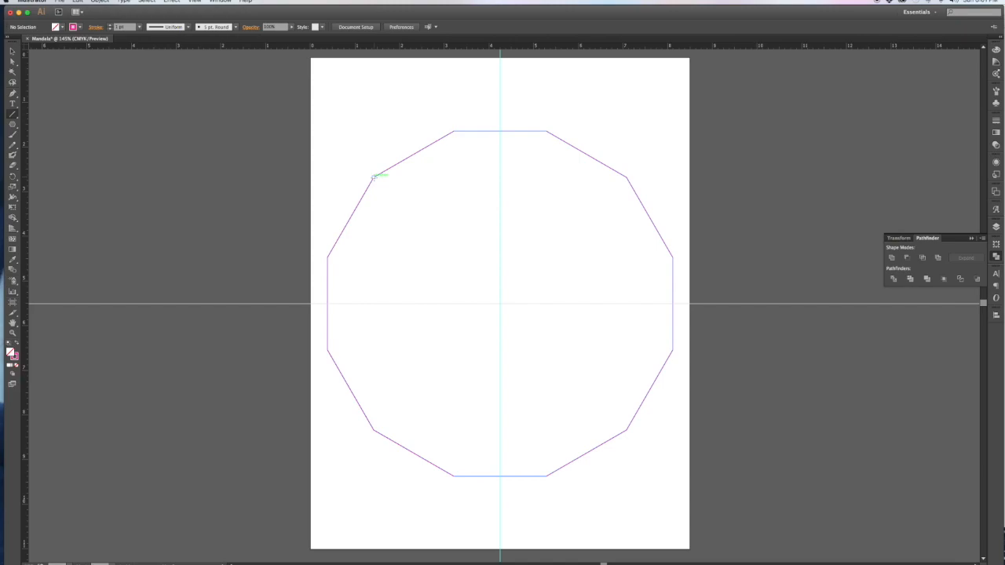
pyautogui.moveTo(373, 176); pyautogui.dragTo(626, 429)
pyautogui.moveTo(625, 429); pyautogui.dragTo(626, 429)
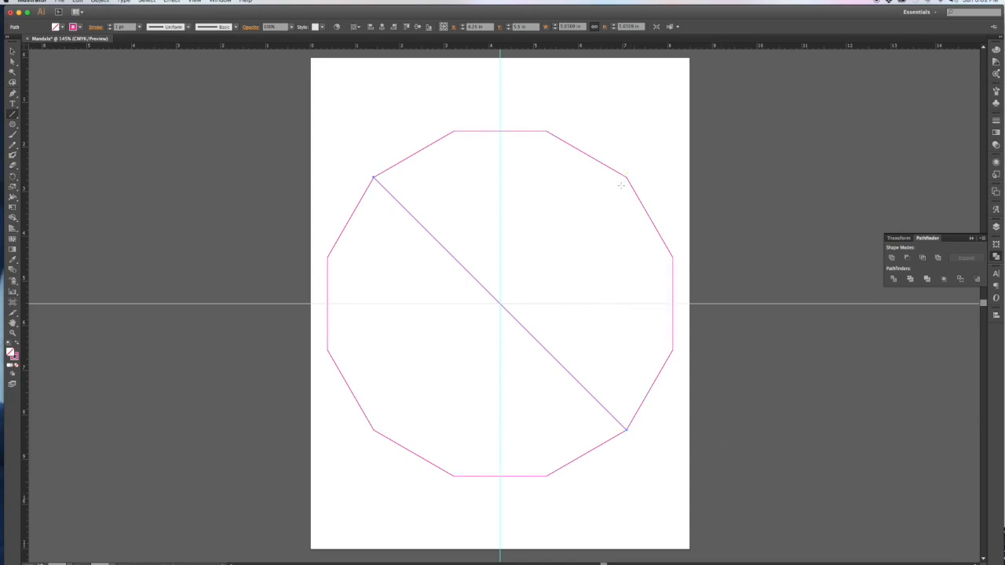
pyautogui.moveTo(626, 177)
pyautogui.mouseDown()
pyautogui.moveTo(599, 224)
pyautogui.moveTo(437, 403)
pyautogui.moveTo(380, 446)
pyautogui.moveTo(374, 429)
pyautogui.mouseUp()
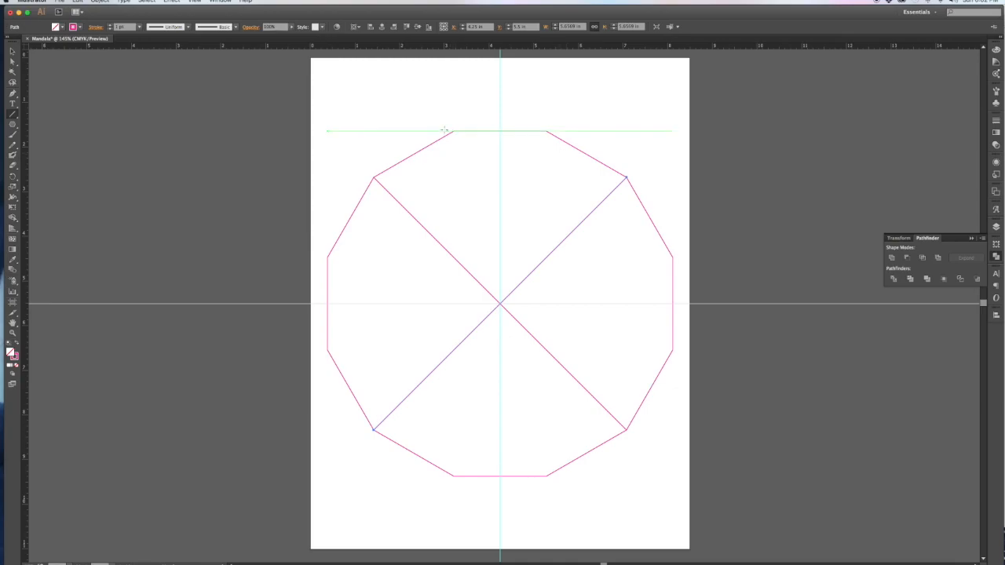
pyautogui.moveTo(453, 130); pyautogui.dragTo(546, 476)
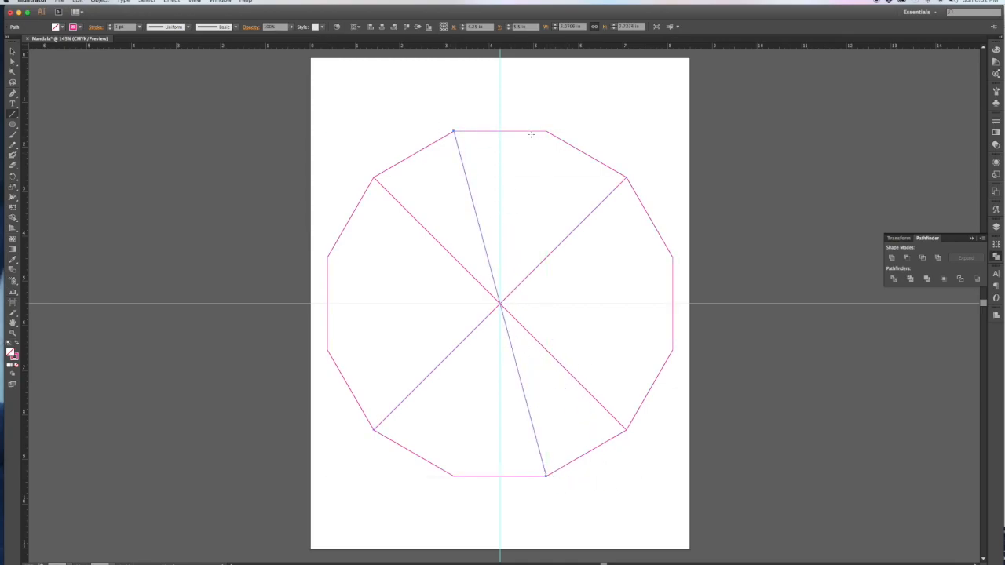
pyautogui.moveTo(546, 134); pyautogui.dragTo(454, 475)
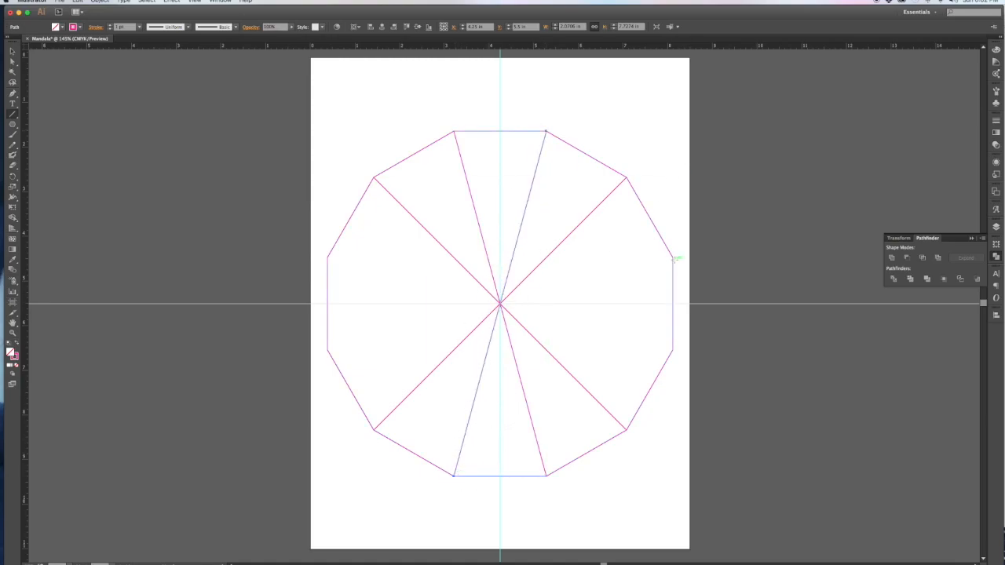
pyautogui.moveTo(672, 257); pyautogui.dragTo(327, 350)
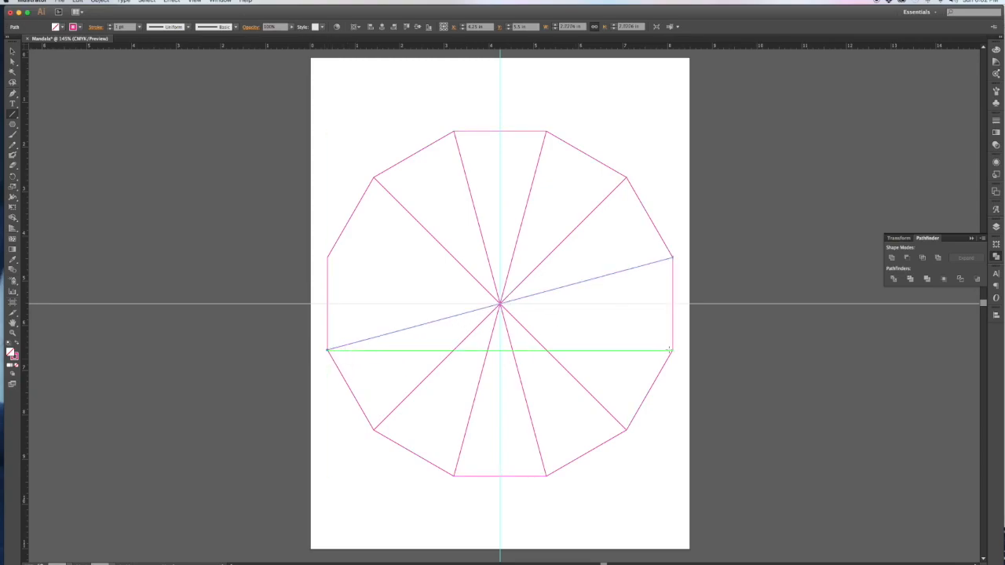
pyautogui.moveTo(672, 350); pyautogui.dragTo(328, 257)
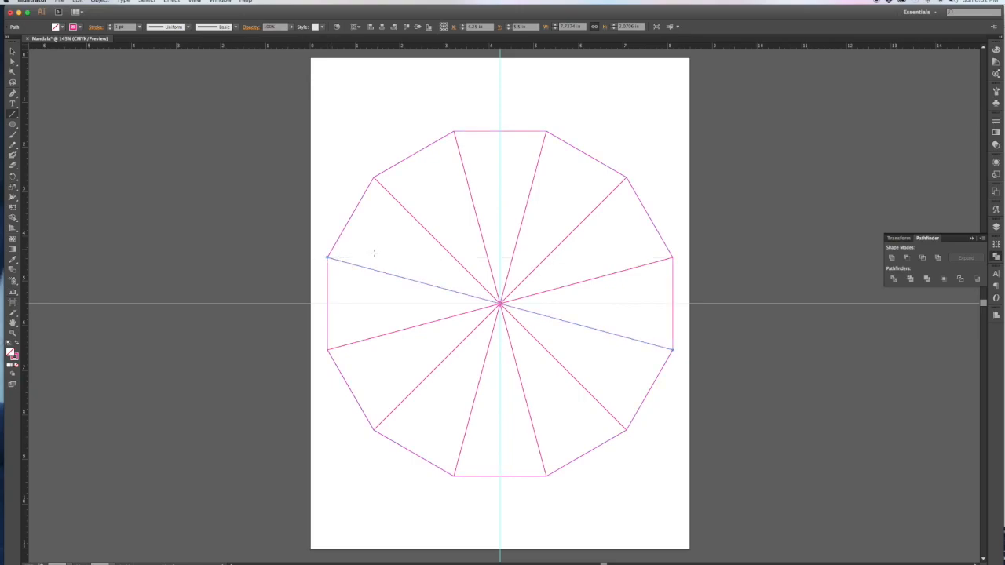
pyautogui.click(356, 128)
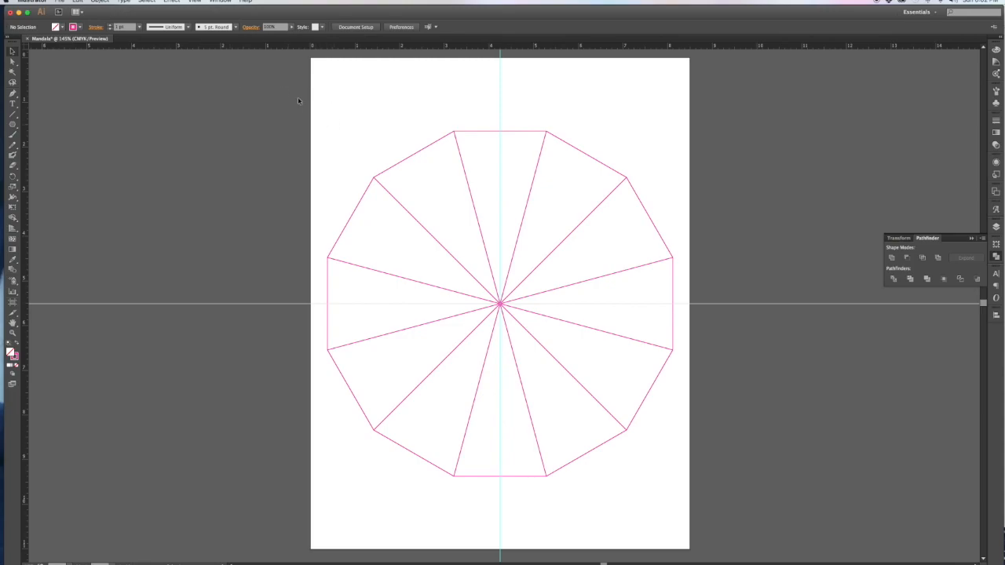
# Step: Marquee-select the polygon and all six lines, undoing an accidental polygon move
pyautogui.moveTo(261, 89); pyautogui.dragTo(753, 534)
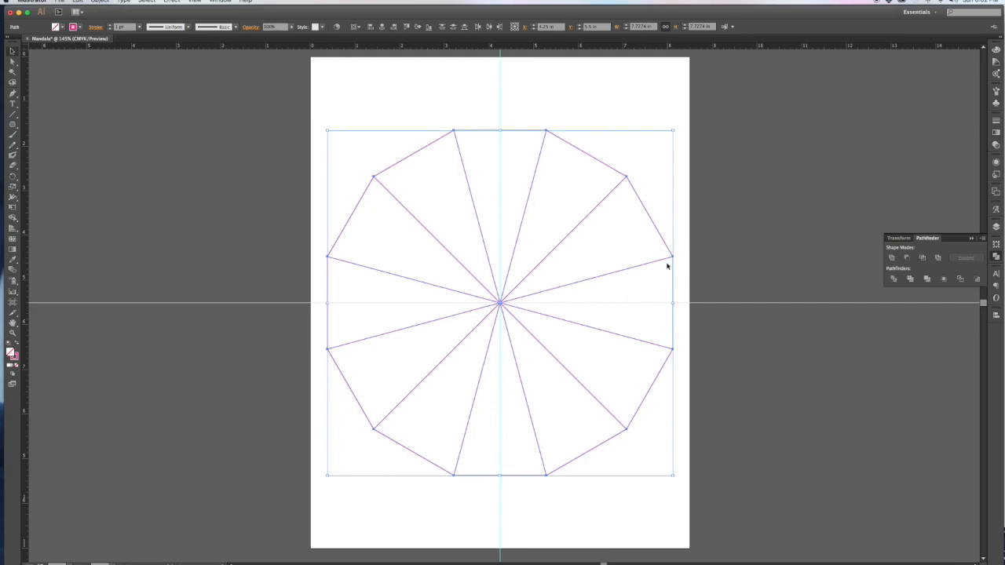
pyautogui.click(667, 266)
pyautogui.moveTo(508, 131); pyautogui.dragTo(341, 89)
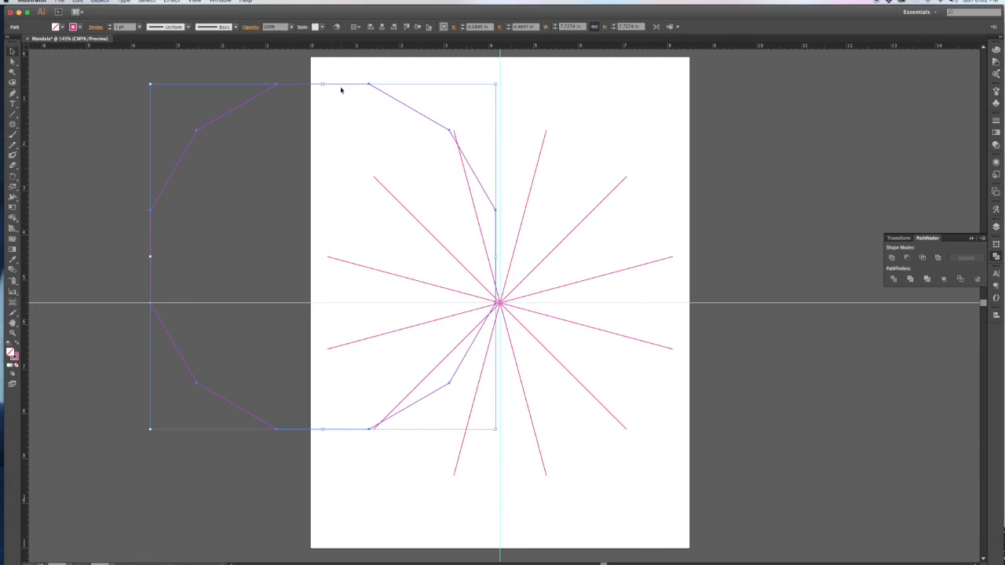
pyautogui.press('super+z')
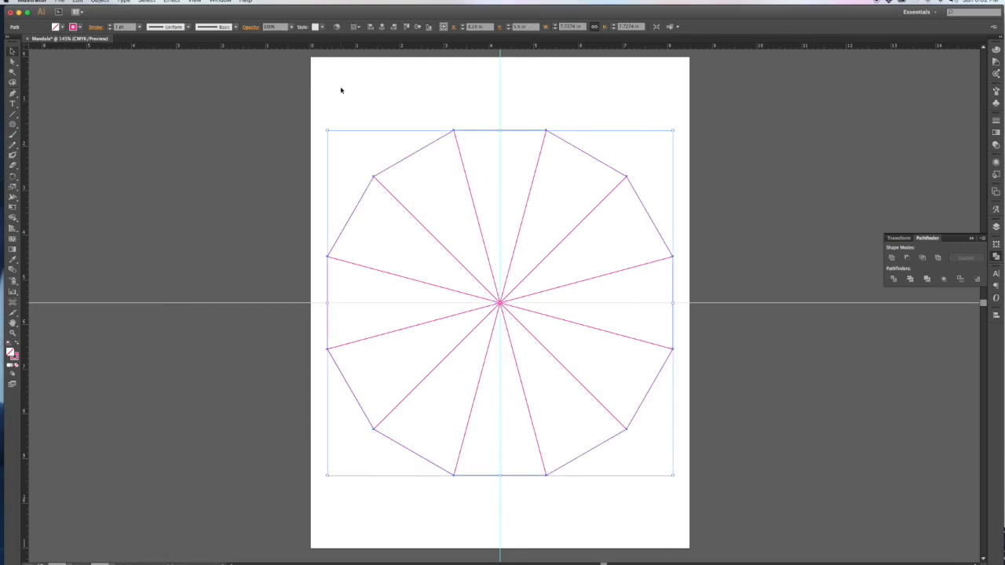
pyautogui.click(392, 128)
pyautogui.moveTo(304, 103); pyautogui.dragTo(852, 500)
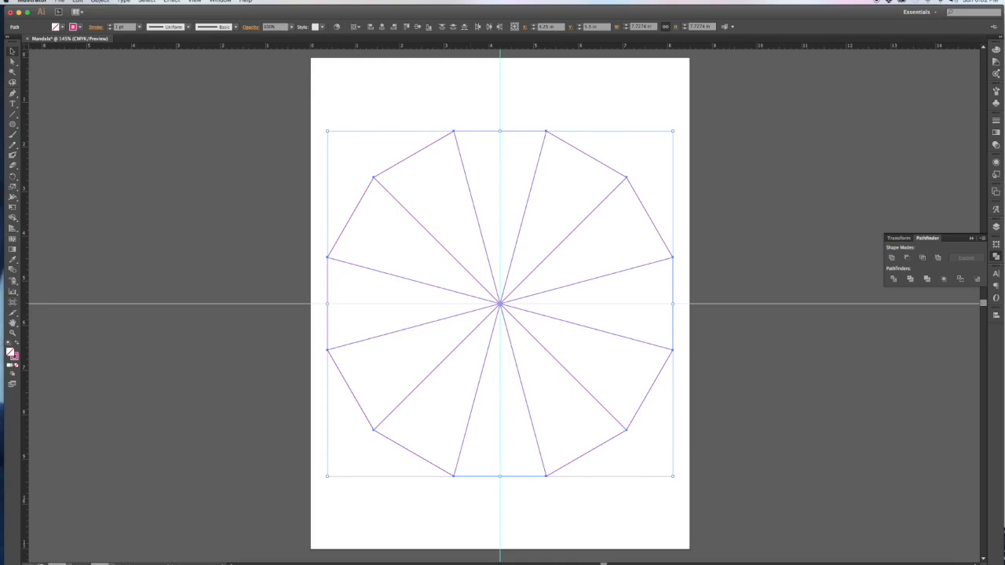
pyautogui.click(219, 2)
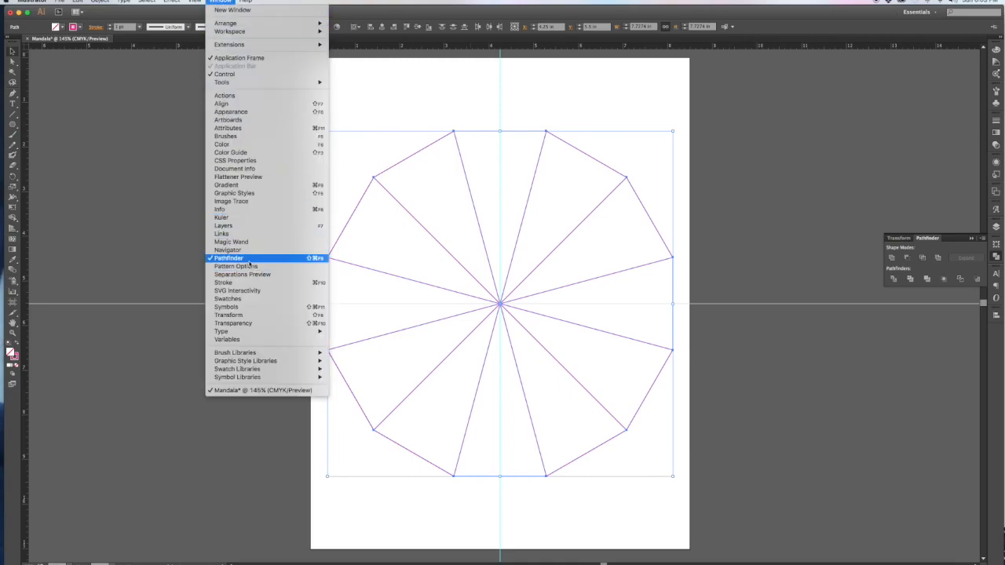
# Step: Split the polygon into wedges with Pathfinder Divide and ungroup them
pyautogui.click(917, 326)
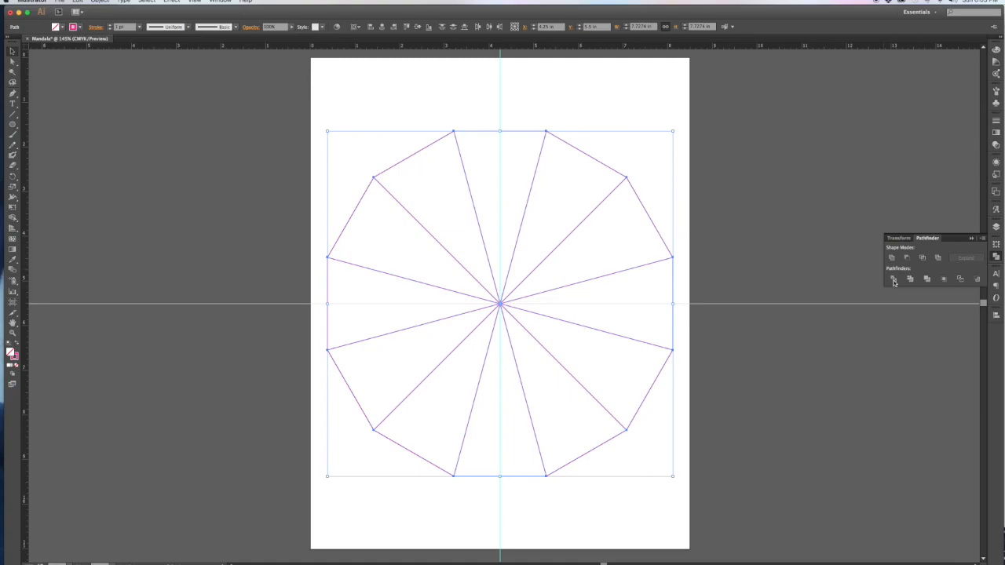
pyautogui.click(893, 280)
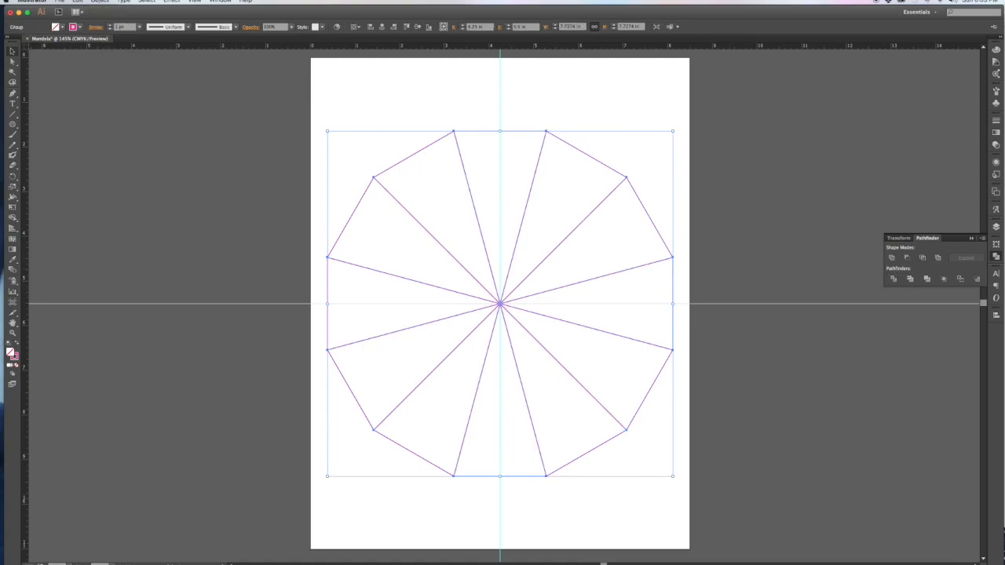
pyautogui.click(99, 1)
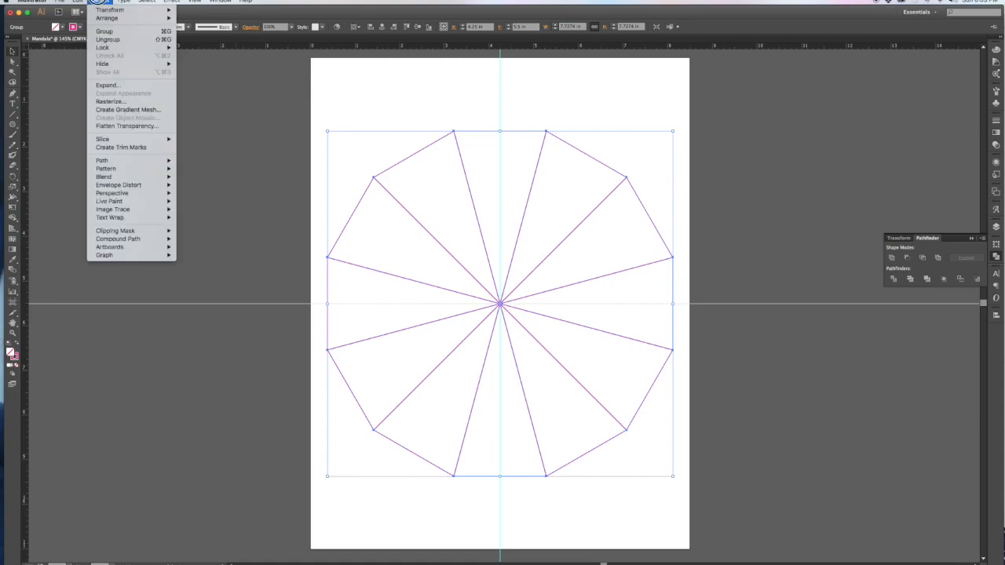
pyautogui.click(108, 39)
# Step: Test-drag one wedge out to confirm it moves independently, undo the move, and deselect
pyautogui.click(452, 96)
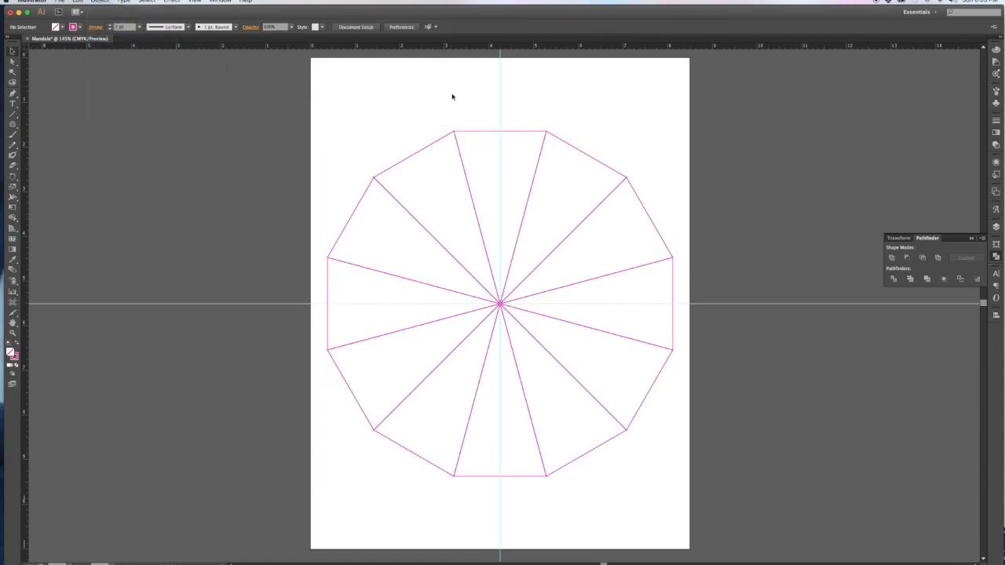
pyautogui.moveTo(471, 132); pyautogui.dragTo(245, 92)
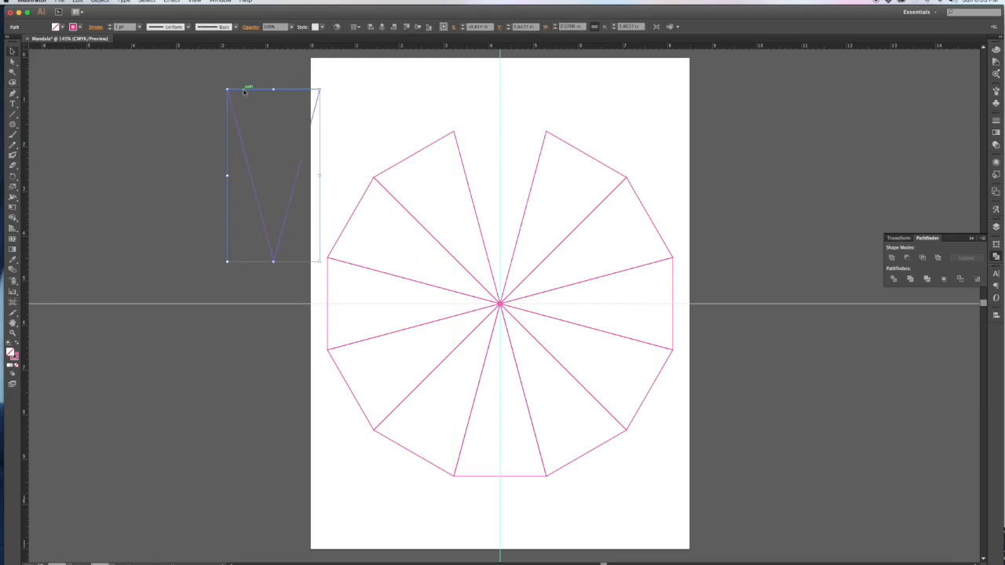
pyautogui.press('super+z')
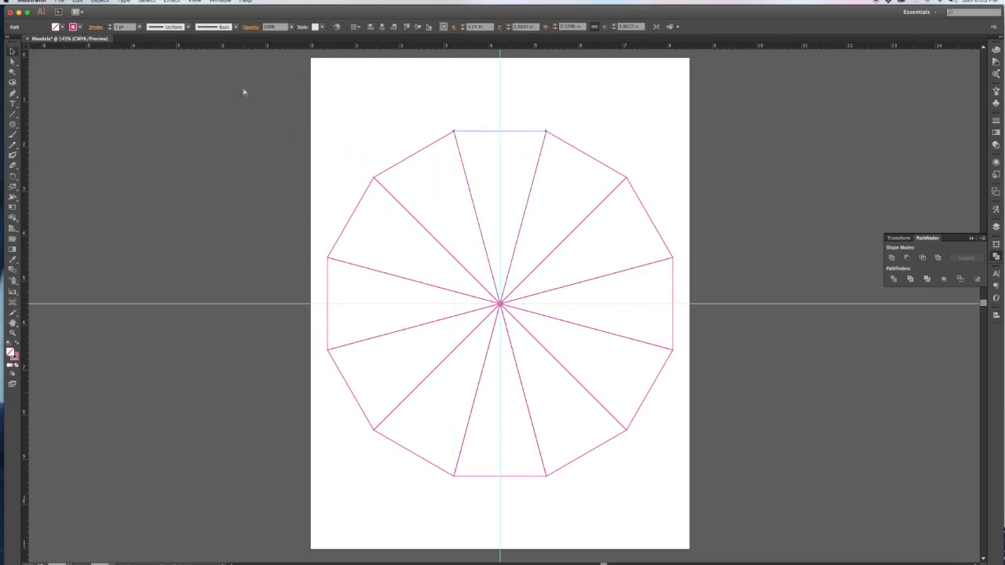
pyautogui.click(342, 107)
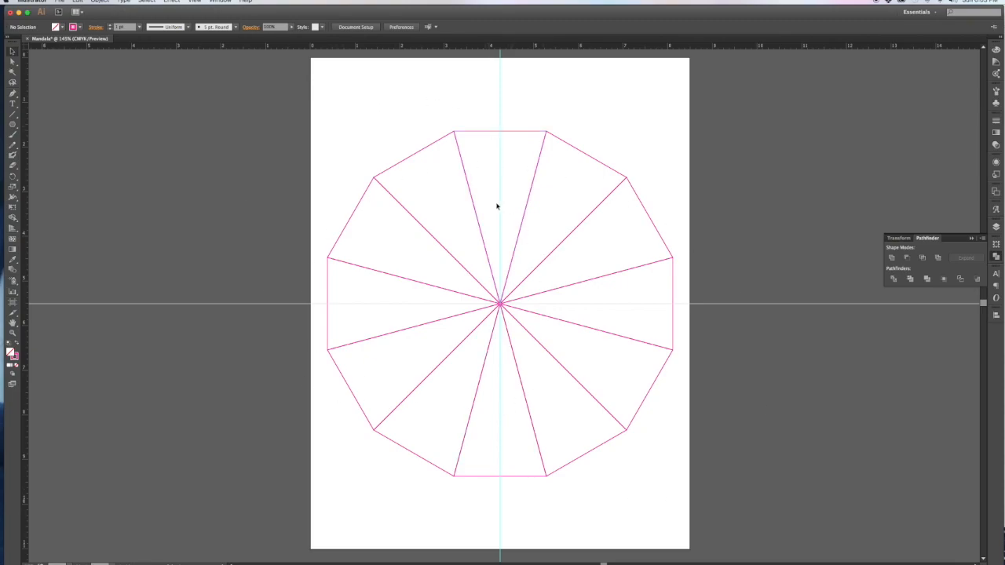
pyautogui.click(13, 117)
# Step: Draw a vertical line down the centre guide past the polygon's top and bottom, then centre it horizontally
pyautogui.moveTo(499, 75); pyautogui.dragTo(500, 509)
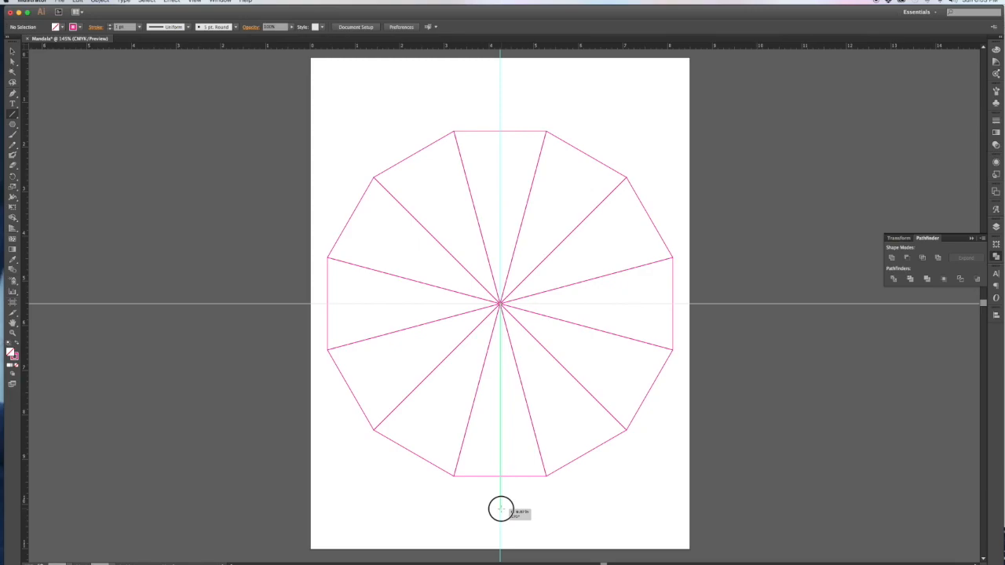
pyautogui.moveTo(501, 509); pyautogui.dragTo(499, 510)
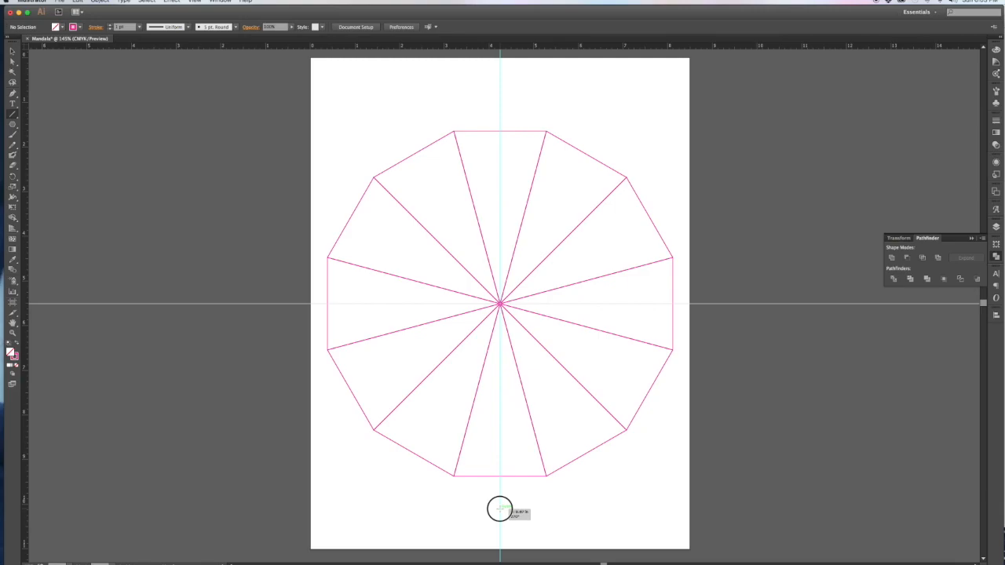
pyautogui.moveTo(499, 509); pyautogui.dragTo(499, 509)
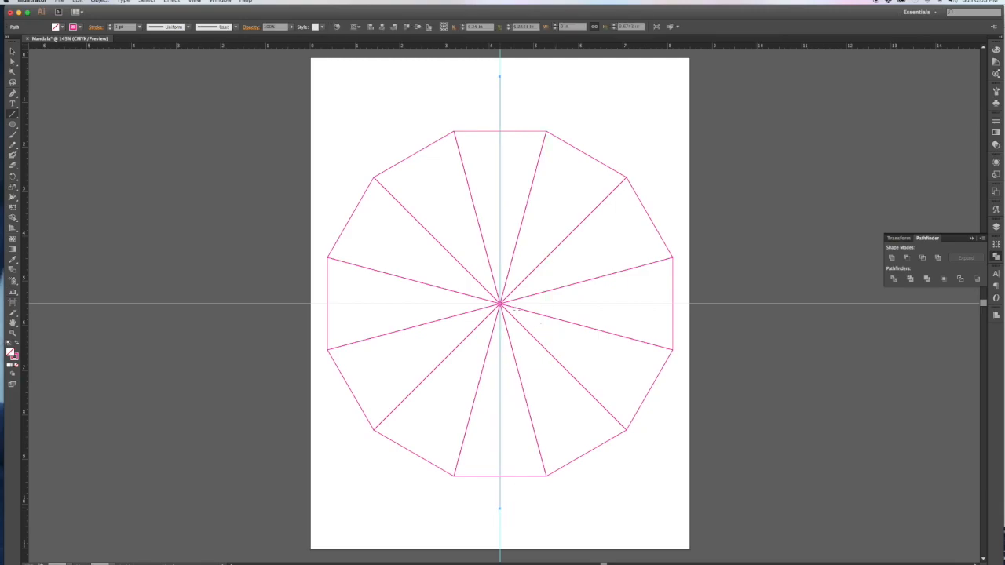
pyautogui.click(11, 51)
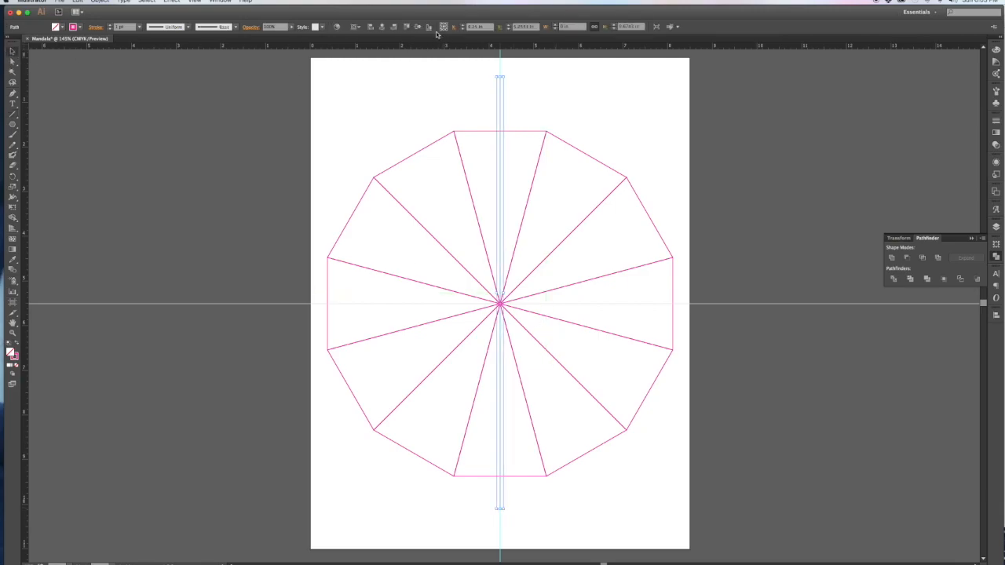
pyautogui.click(381, 28)
pyautogui.click(489, 118)
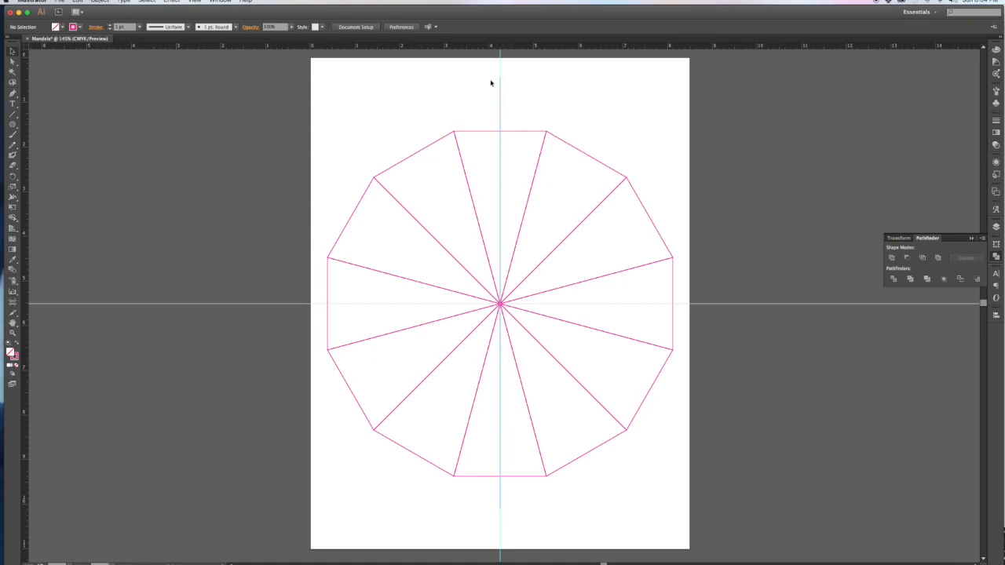
# Step: Divide the top wedge along the vertical line, ungroup it, and drag the left half off the page
pyautogui.moveTo(490, 98); pyautogui.dragTo(515, 149)
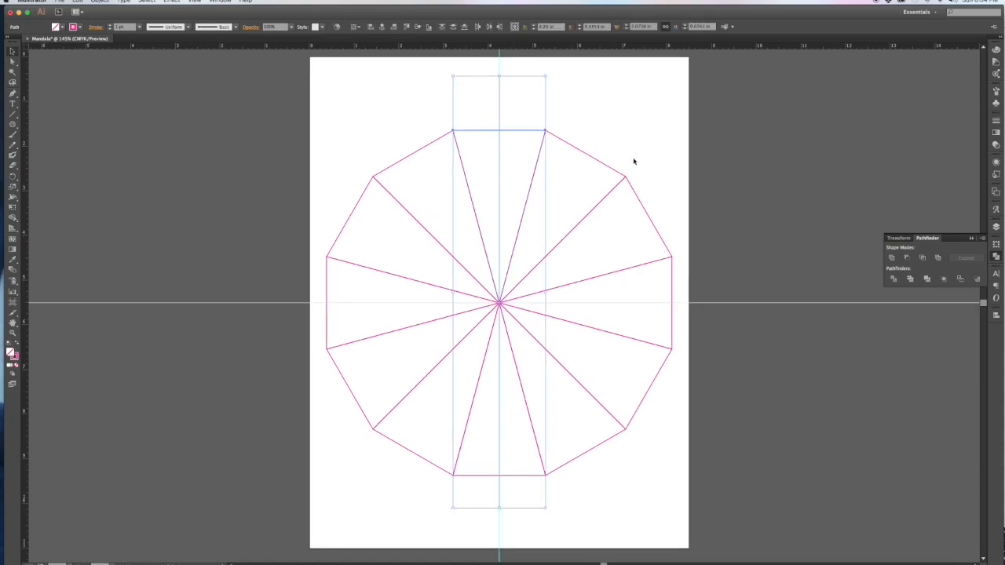
pyautogui.click(893, 279)
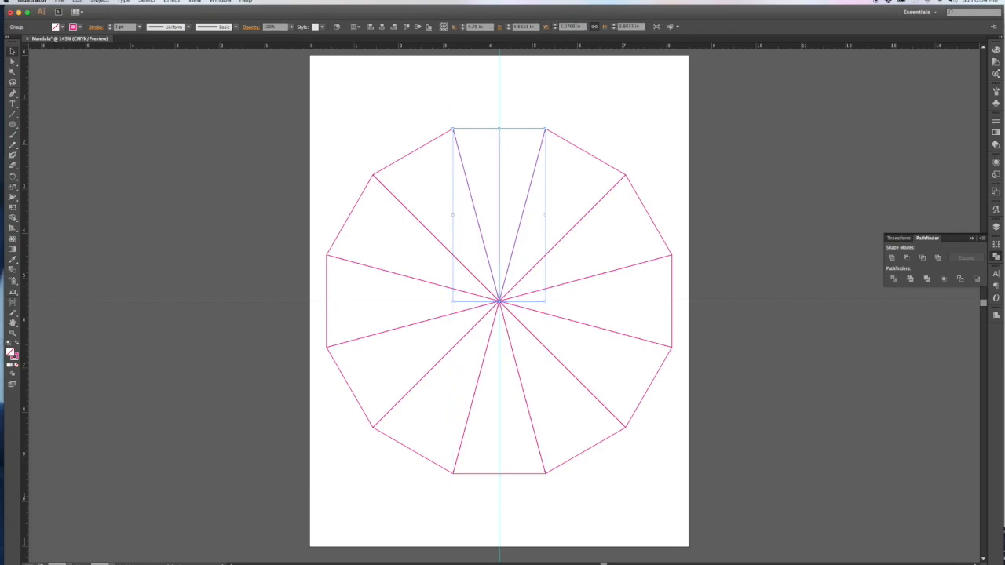
pyautogui.click(99, 1)
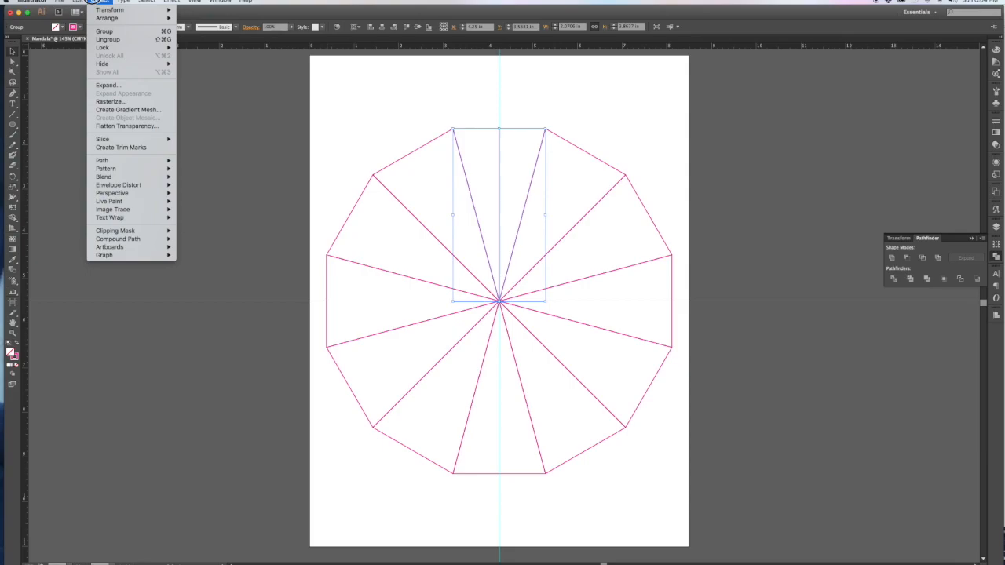
pyautogui.click(107, 39)
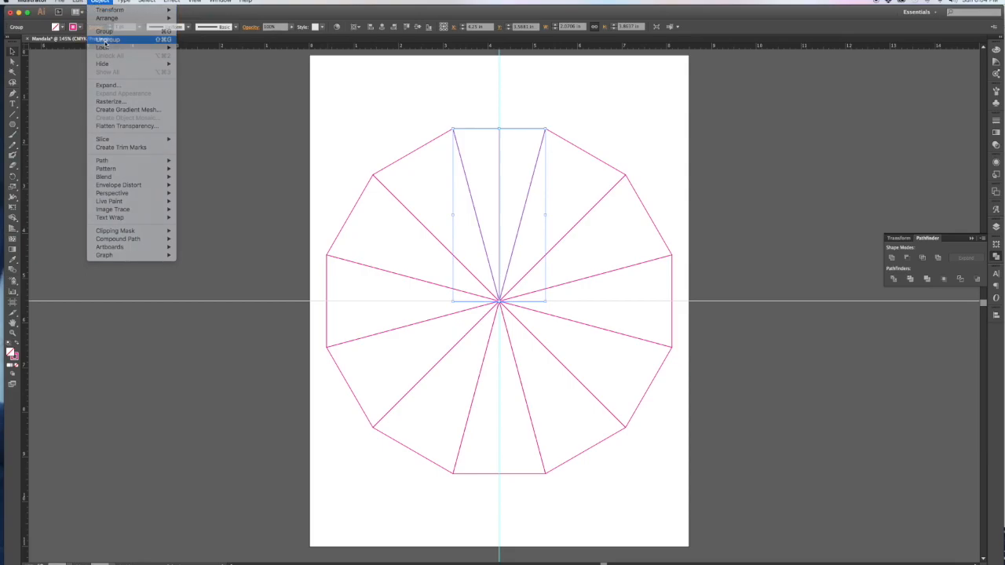
pyautogui.click(470, 88)
pyautogui.moveTo(481, 132); pyautogui.dragTo(313, 357)
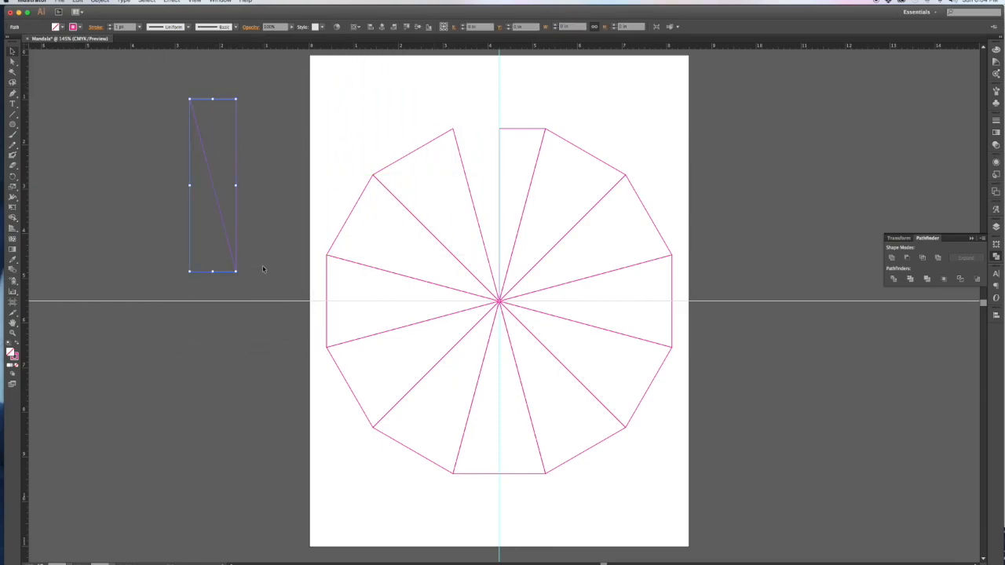
# Step: Delete the remaining polygon, keeping only the pulled-out half-wedge triangle
pyautogui.click(347, 151)
pyautogui.moveTo(341, 99); pyautogui.dragTo(669, 488)
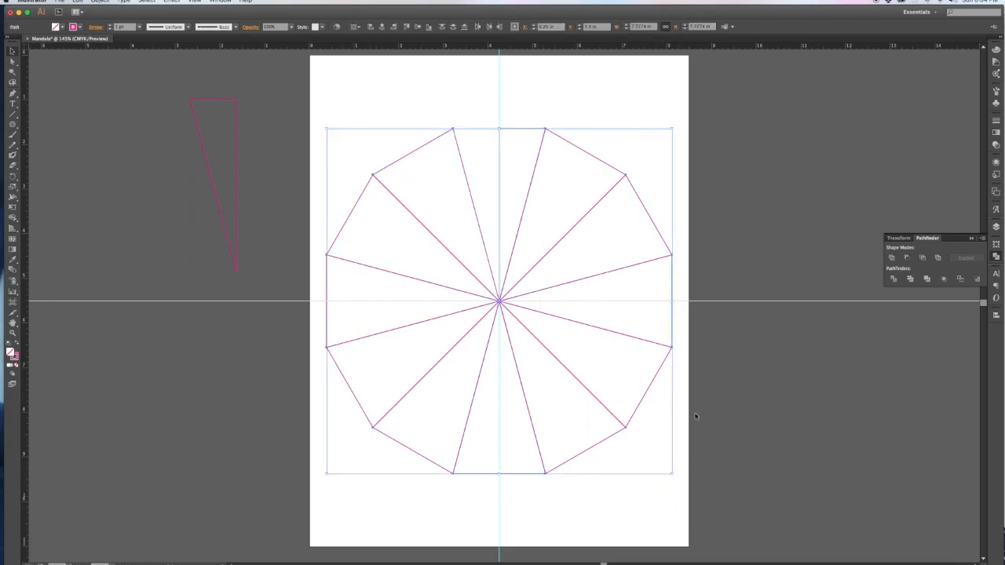
pyautogui.press('Delete')
# Step: Center the triangle horizontally and vertically on the page and enlarge it to nearly full page height
pyautogui.moveTo(169, 63); pyautogui.dragTo(309, 277)
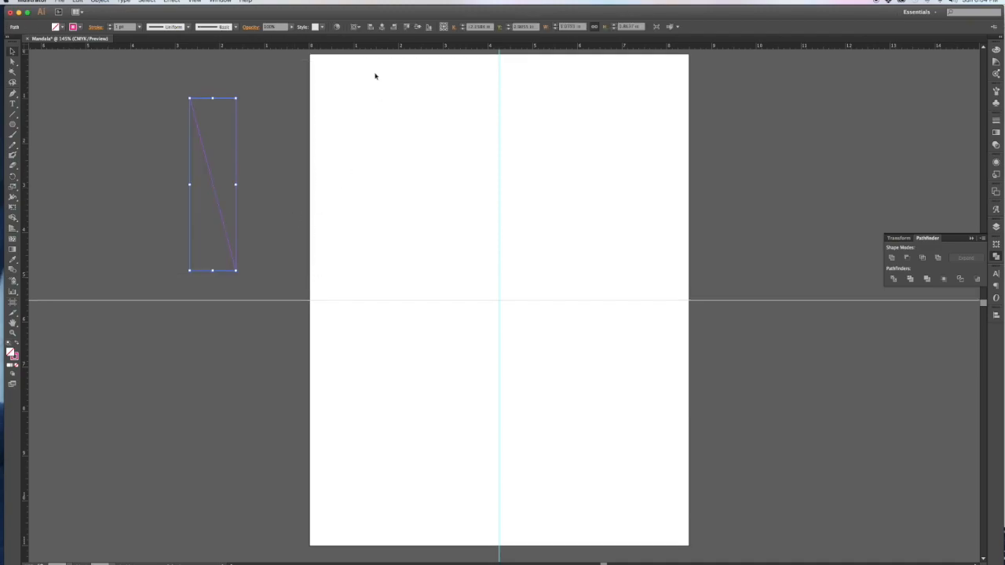
pyautogui.click(382, 27)
pyautogui.click(419, 29)
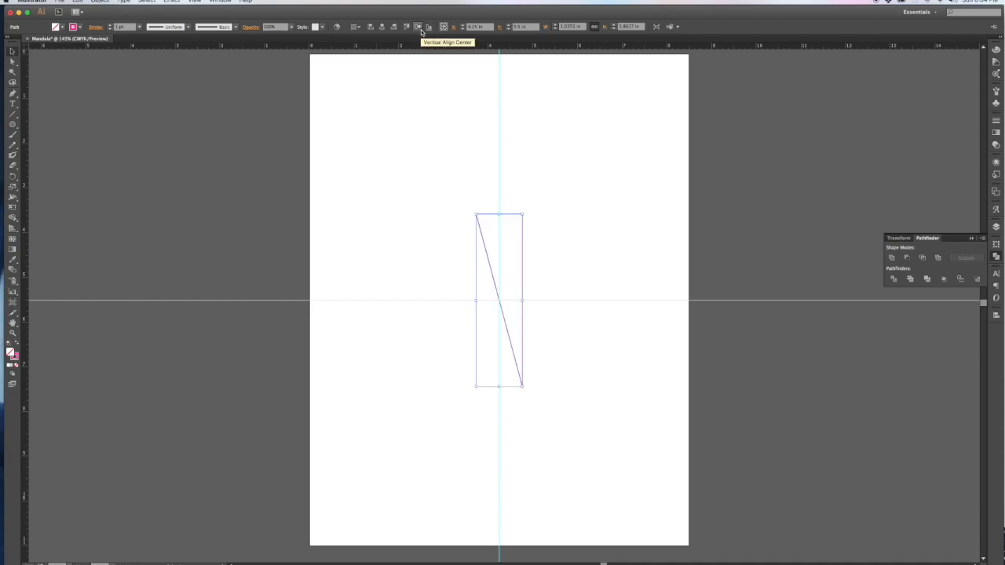
pyautogui.scroll(-1, 537, 307)
pyautogui.moveTo(522, 296); pyautogui.dragTo(558, 291)
pyautogui.click(600, 296)
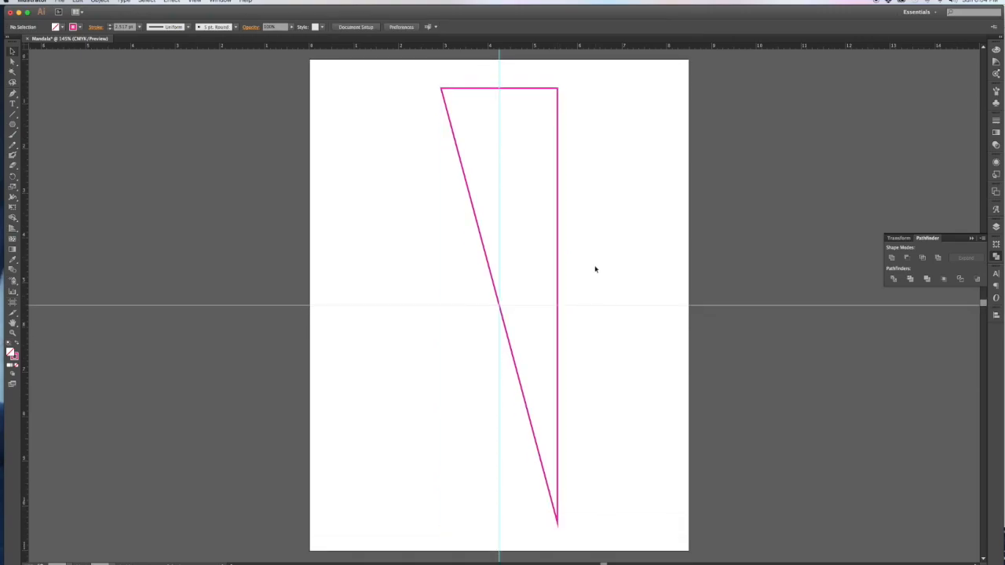
pyautogui.moveTo(588, 269); pyautogui.dragTo(538, 280)
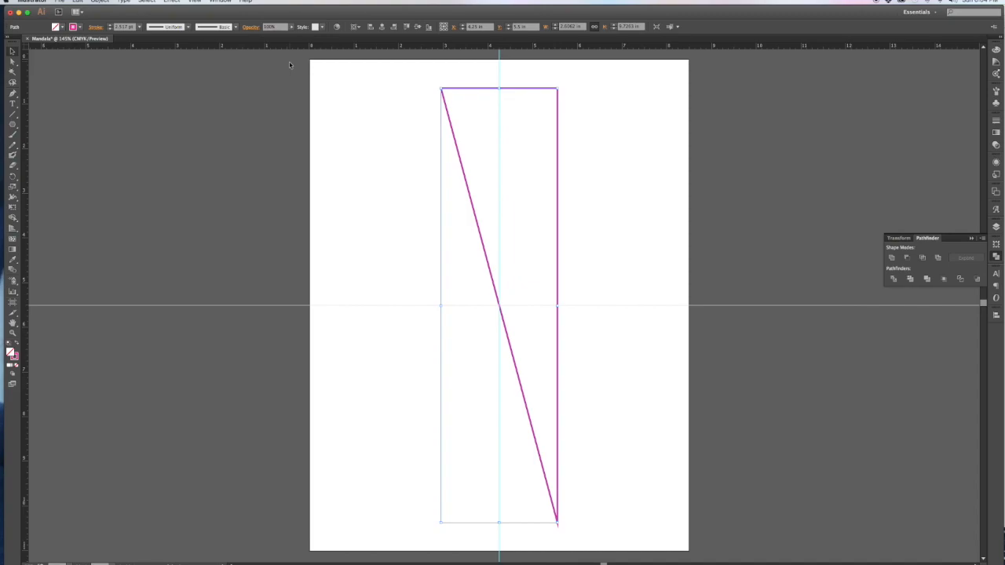
# Step: Set the triangle's stroke to the light grey K=10 swatch
pyautogui.scroll(1, 289, 66)
pyautogui.scroll(-1, 160, 24)
pyautogui.hscroll(1, 159, 24)
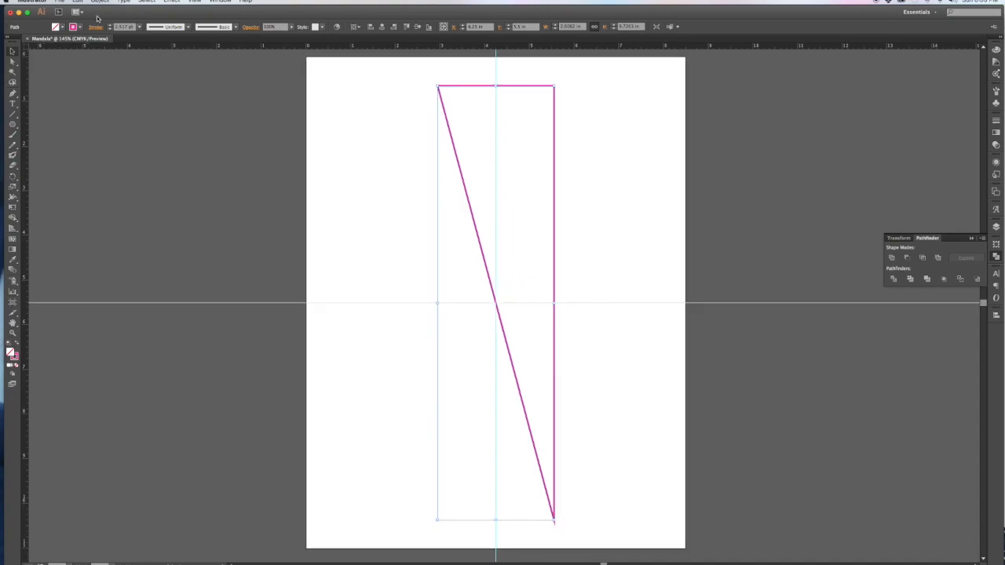
pyautogui.click(81, 28)
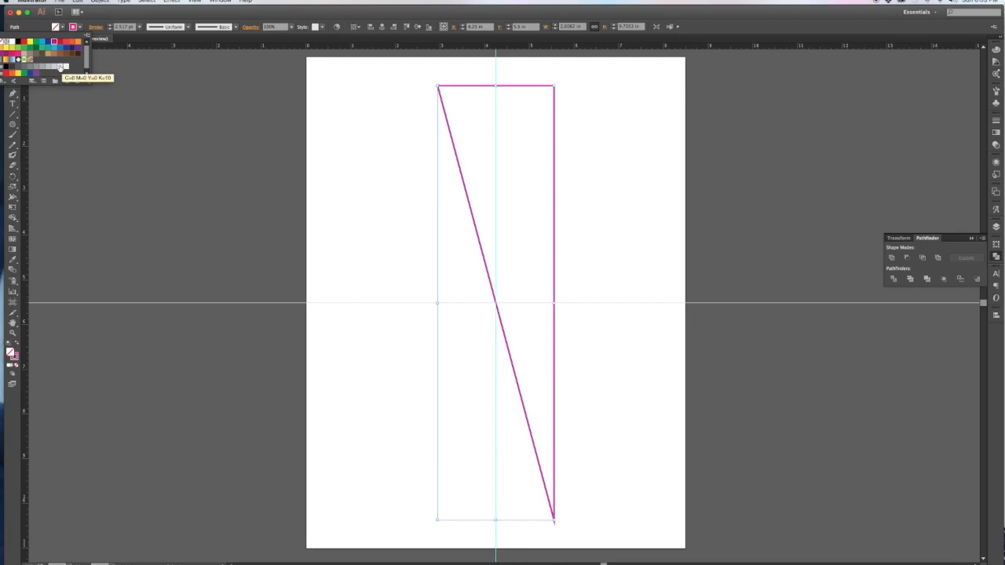
pyautogui.click(60, 68)
pyautogui.click(363, 144)
pyautogui.click(365, 144)
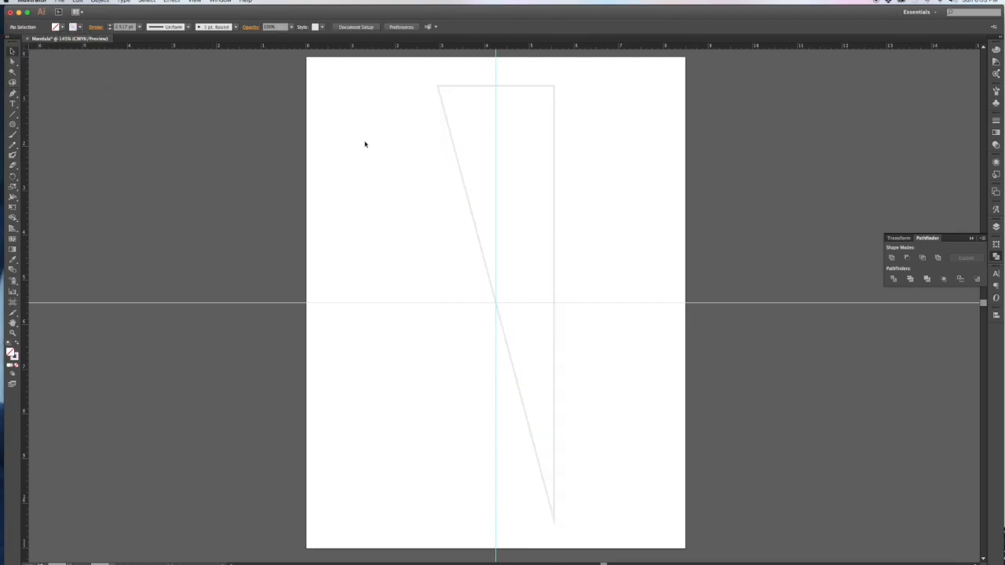
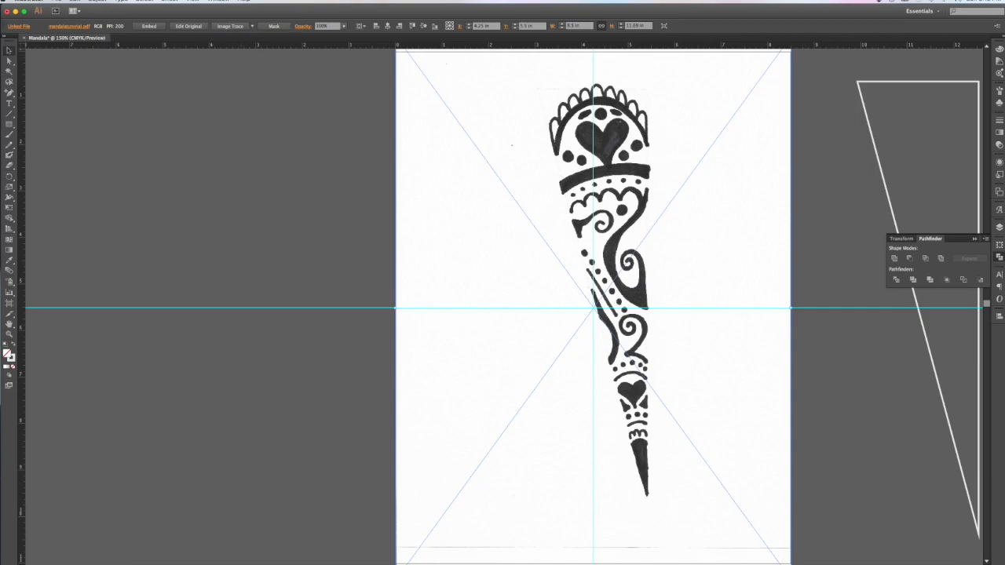
# Step: Browse the menu bar for the image tracing commands
pyautogui.click(98, 0)
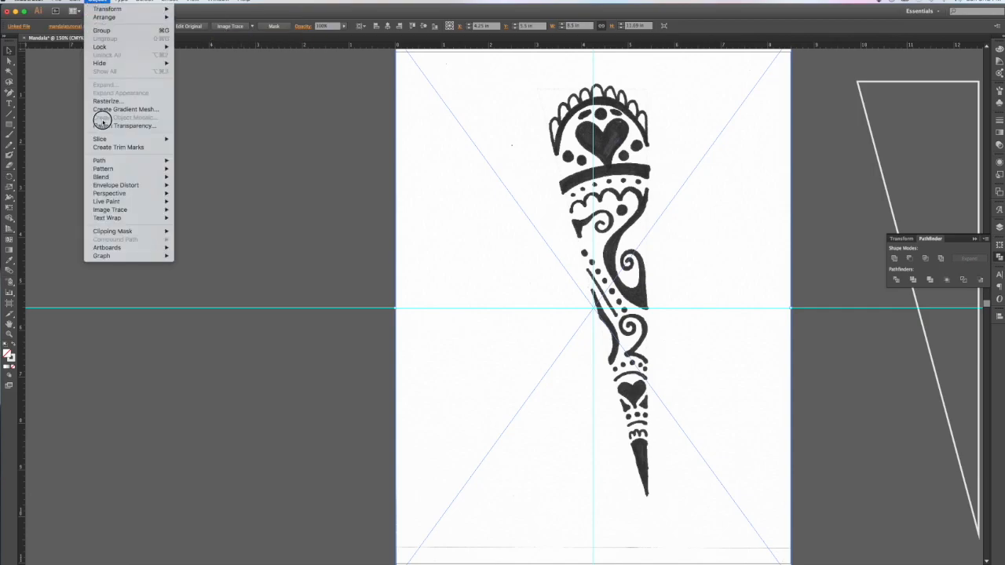
# Step: Trace the placed spike sketch with Image Trace using the Default preset
pyautogui.moveTo(129, 211)
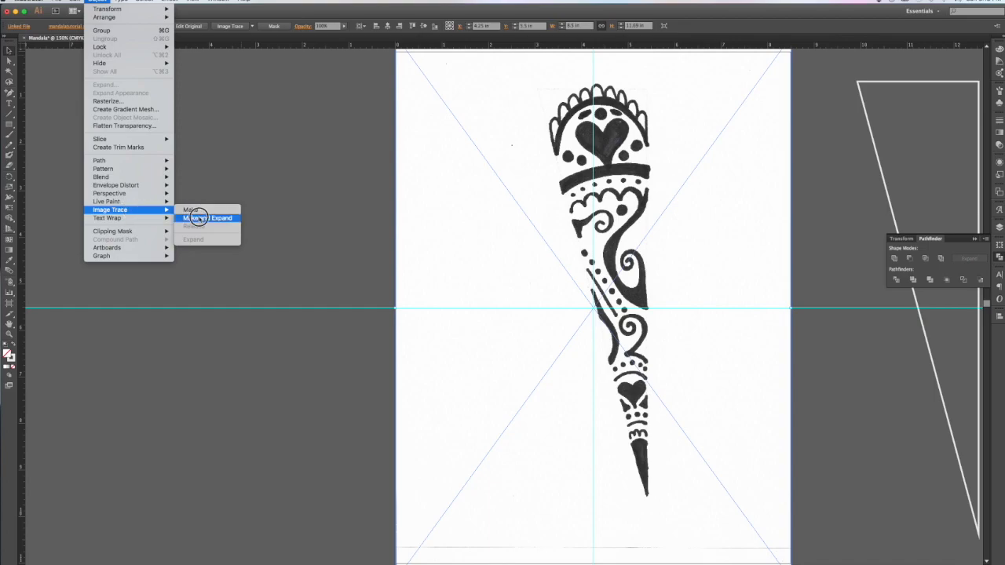
pyautogui.click(234, 98)
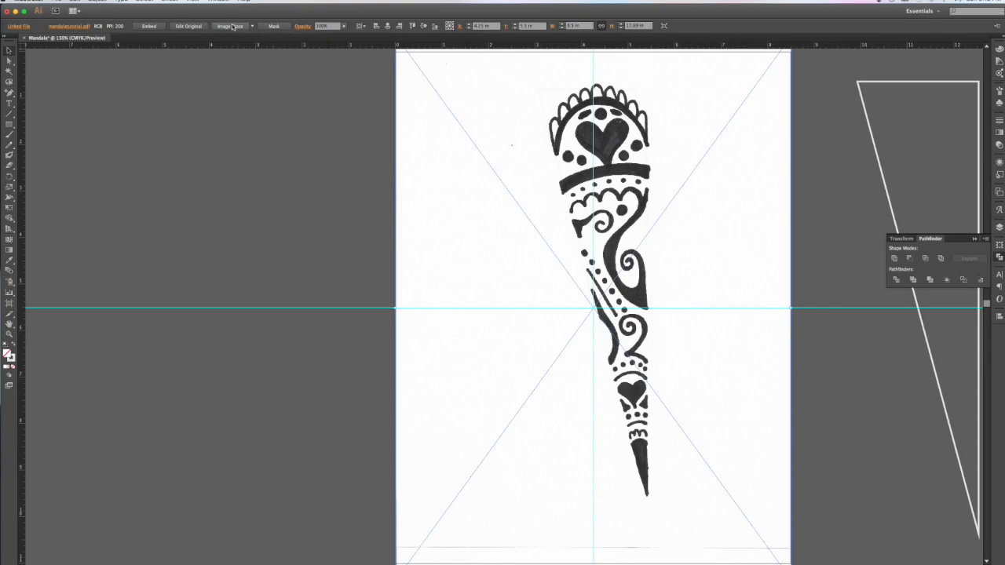
pyautogui.click(233, 26)
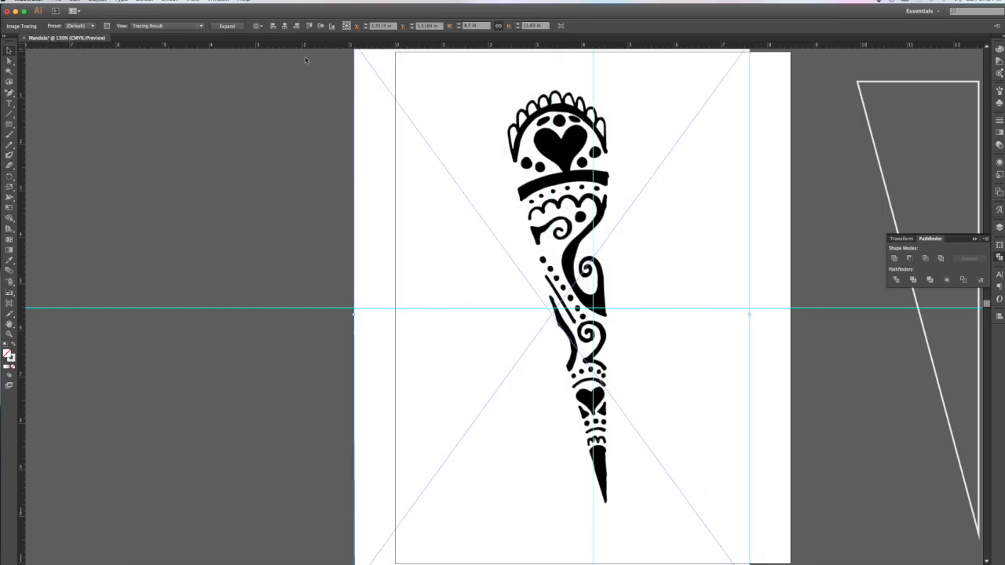
# Step: Expand the spike tracing into editable vector paths and select all of the artwork
pyautogui.click(224, 27)
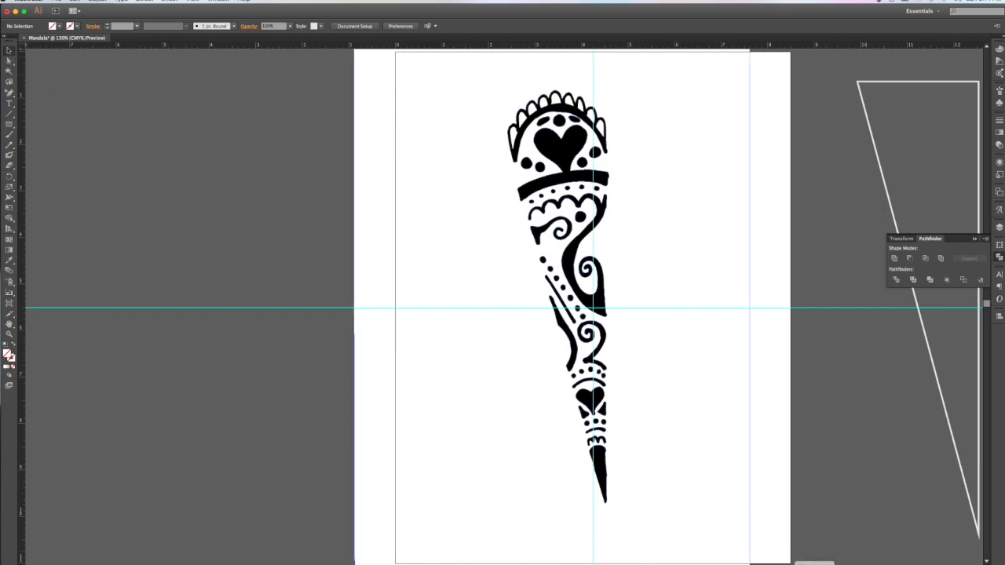
pyautogui.rightClick(814, 564)
pyautogui.click(818, 563)
pyautogui.press('super+a')
pyautogui.scroll(2, 442, 162)
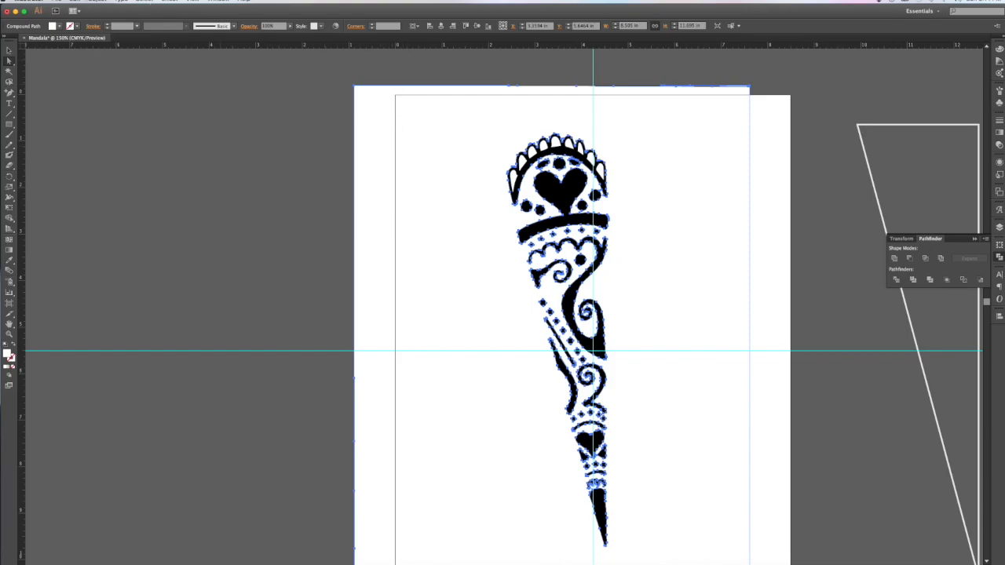
# Step: Select all white-filled background shapes with Select > Same > Fill Color and delete them
pyautogui.click(145, 2)
pyautogui.moveTo(191, 78)
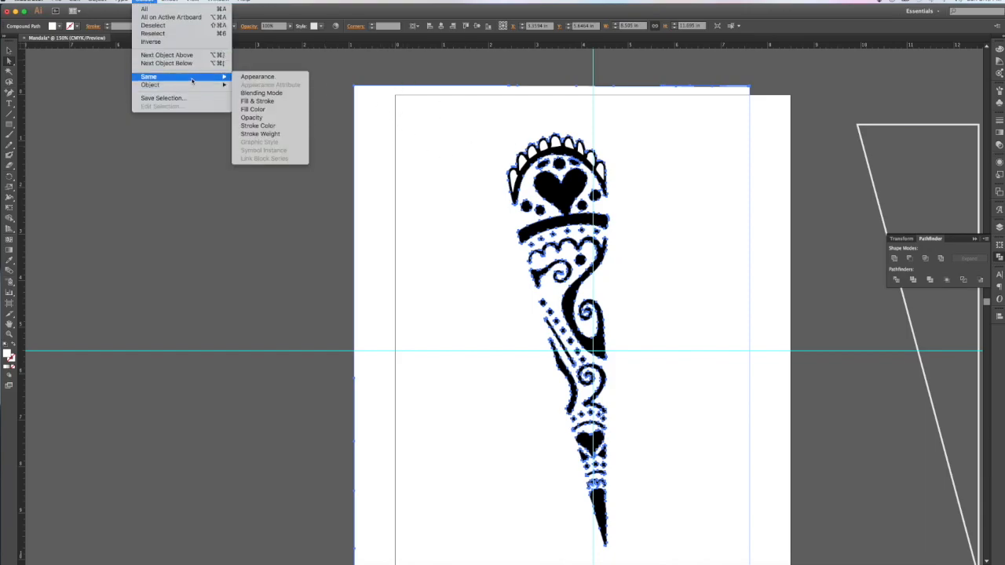
pyautogui.click(286, 112)
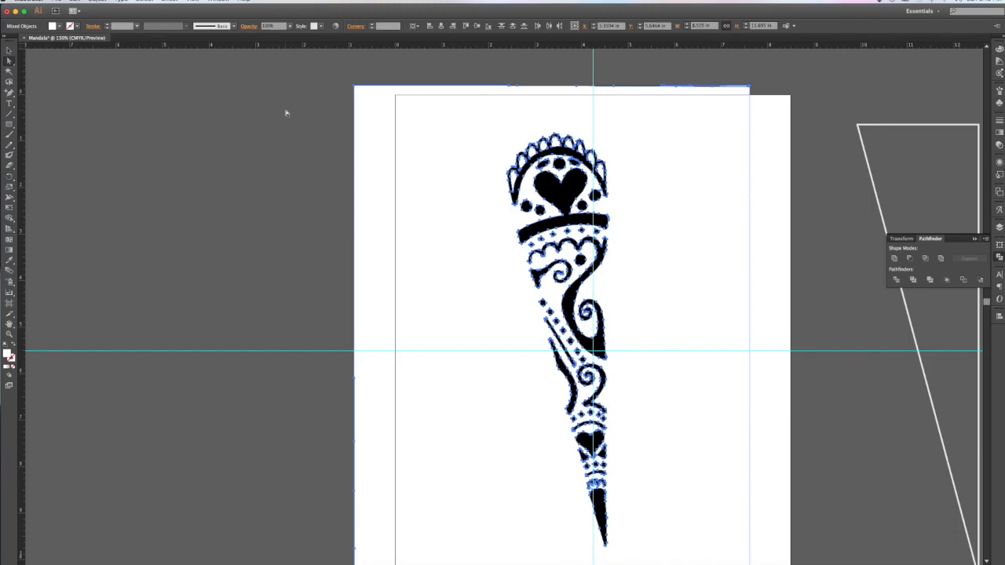
pyautogui.press('Delete')
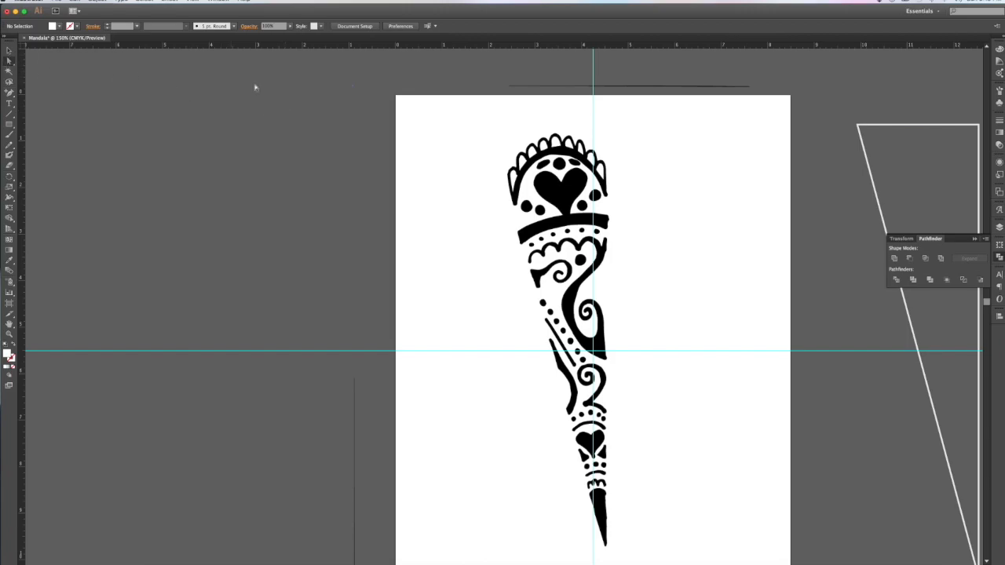
# Step: Delete the leftover L-shaped border line from the scan, then reselect the whole spike design
pyautogui.click(524, 77)
pyautogui.moveTo(523, 77); pyautogui.dragTo(797, 110)
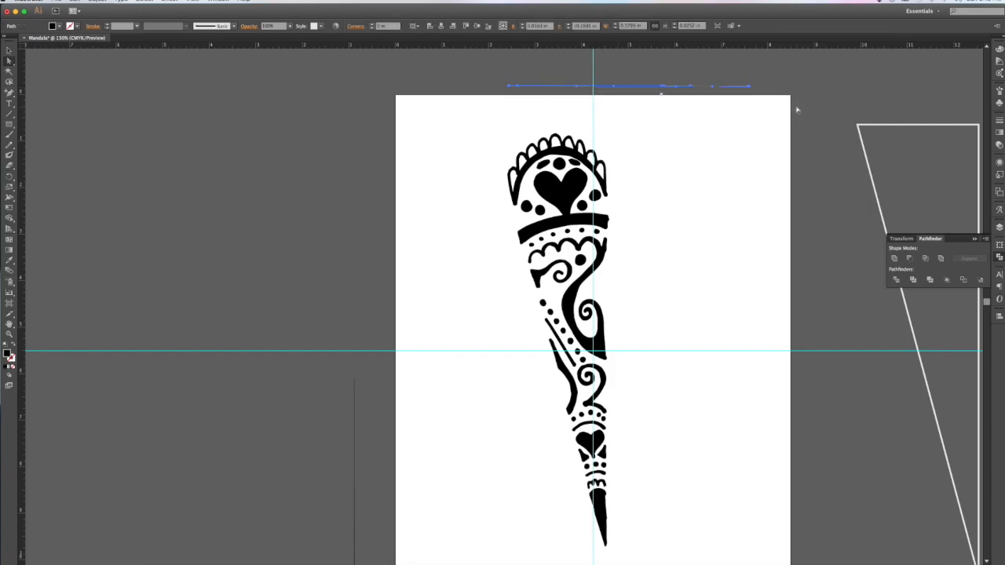
pyautogui.click(797, 110)
pyautogui.hscroll(2, 795, 106)
pyautogui.scroll(-6, 795, 106)
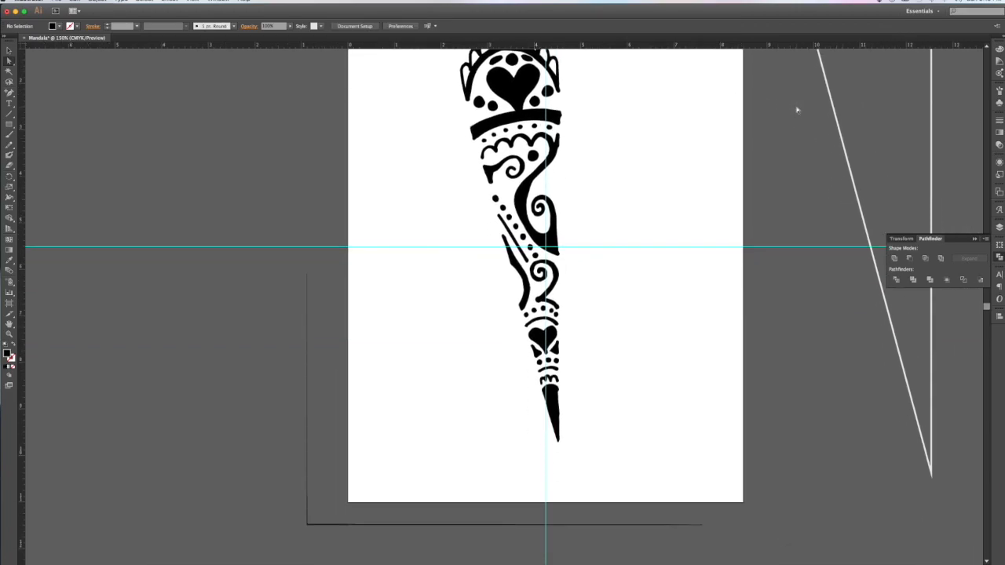
pyautogui.moveTo(242, 180); pyautogui.dragTo(369, 402)
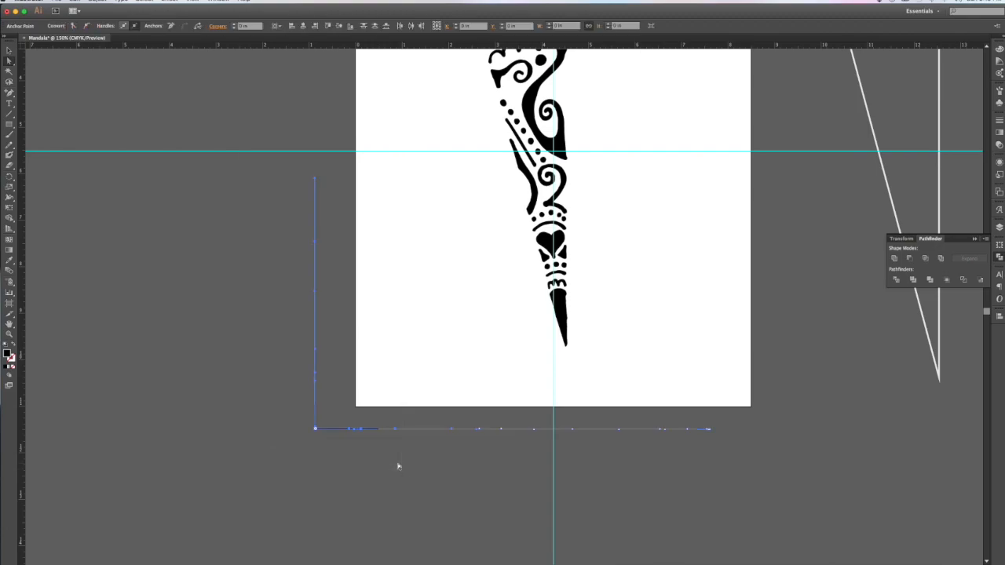
pyautogui.press('Delete')
pyautogui.press('Delete')
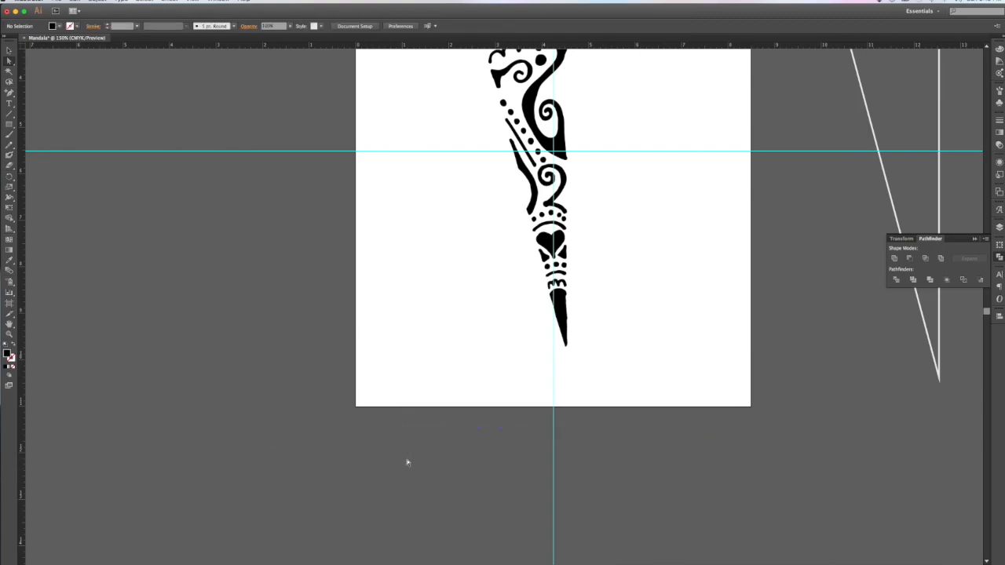
pyautogui.scroll(5, 407, 462)
pyautogui.click(9, 51)
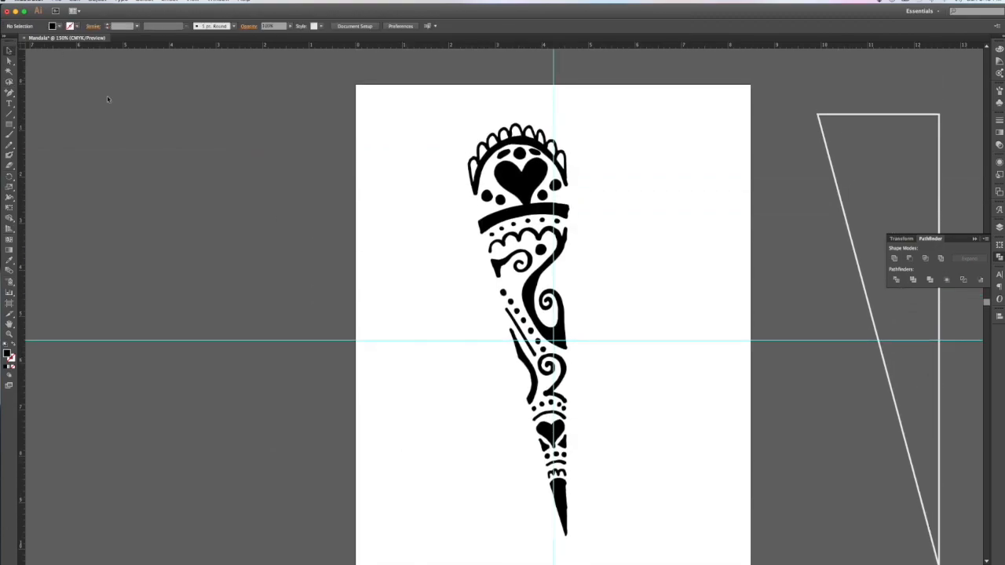
pyautogui.click(526, 181)
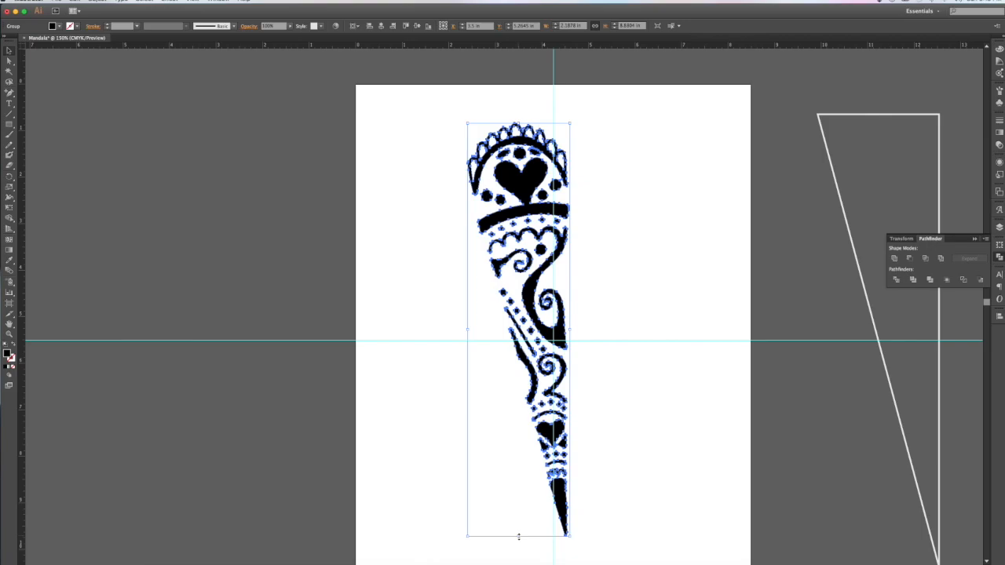
# Step: Shrink the spike design and move it so its tip and straight edge meet the guides
pyautogui.moveTo(518, 536); pyautogui.dragTo(508, 340)
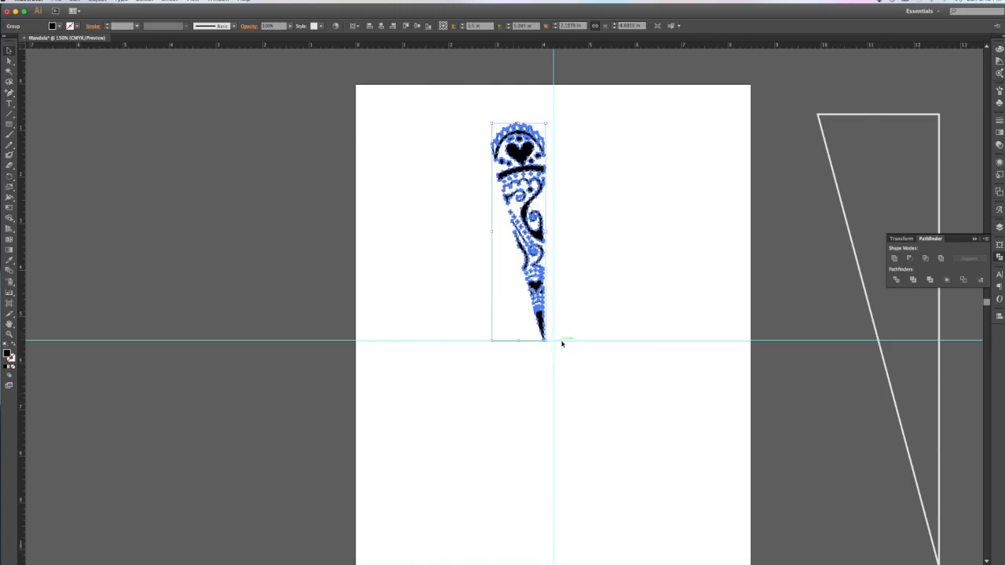
pyautogui.press('super+equal')
pyautogui.press('super+equal')
pyautogui.press('super+equal')
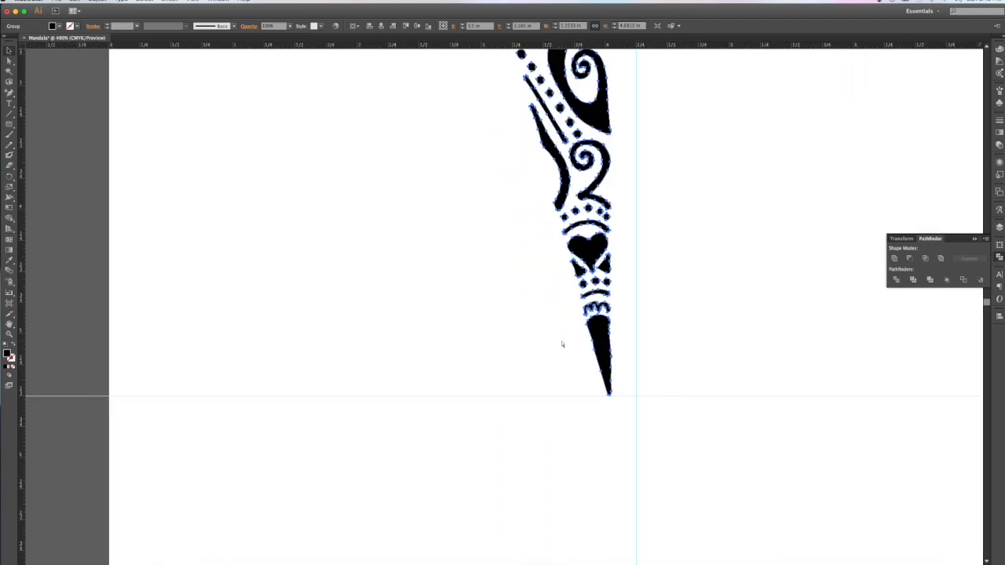
pyautogui.moveTo(604, 361); pyautogui.dragTo(608, 362)
pyautogui.scroll(3, 609, 363)
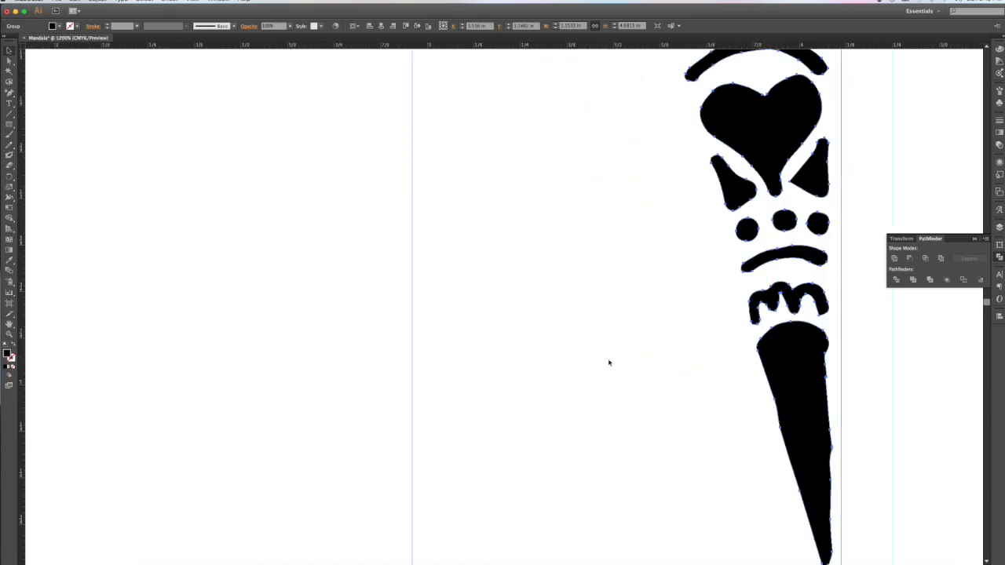
pyautogui.moveTo(612, 359); pyautogui.dragTo(663, 361)
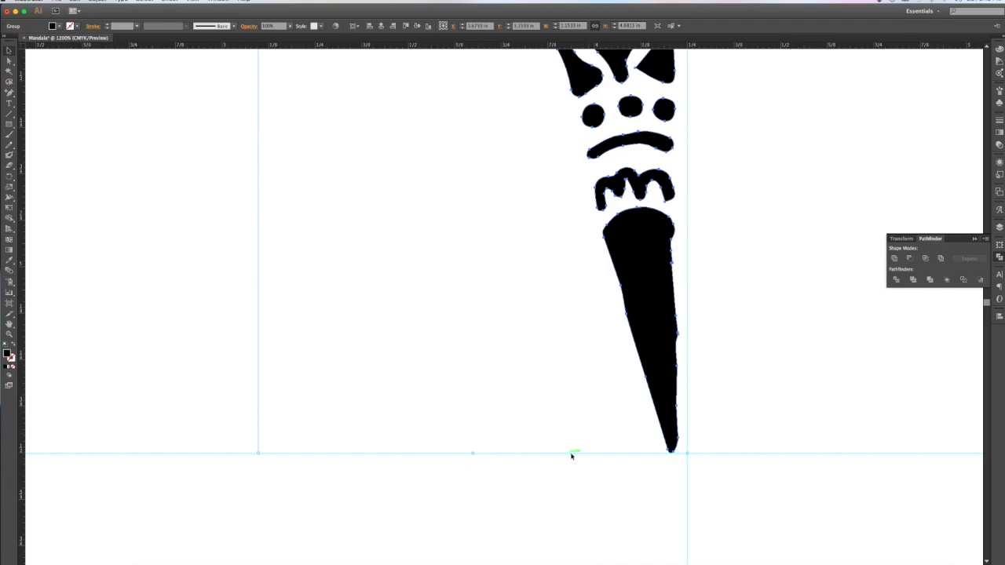
# Step: Check the design's fit against the guides at several zoom levels and reselect it
pyautogui.press('super+minus')
pyautogui.press('super+minus')
pyautogui.press('super+minus')
pyautogui.press('super+minus')
pyautogui.press('super+shift+a')
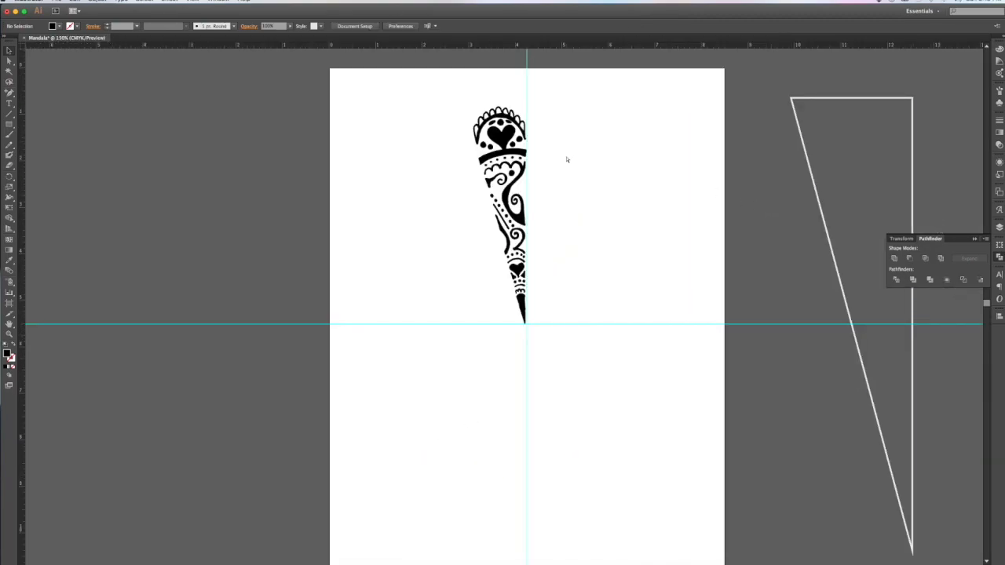
pyautogui.press('super+plus')
pyautogui.press('super+plus')
pyautogui.press('super+plus')
pyautogui.press('super+plus')
pyautogui.scroll(5, 567, 159)
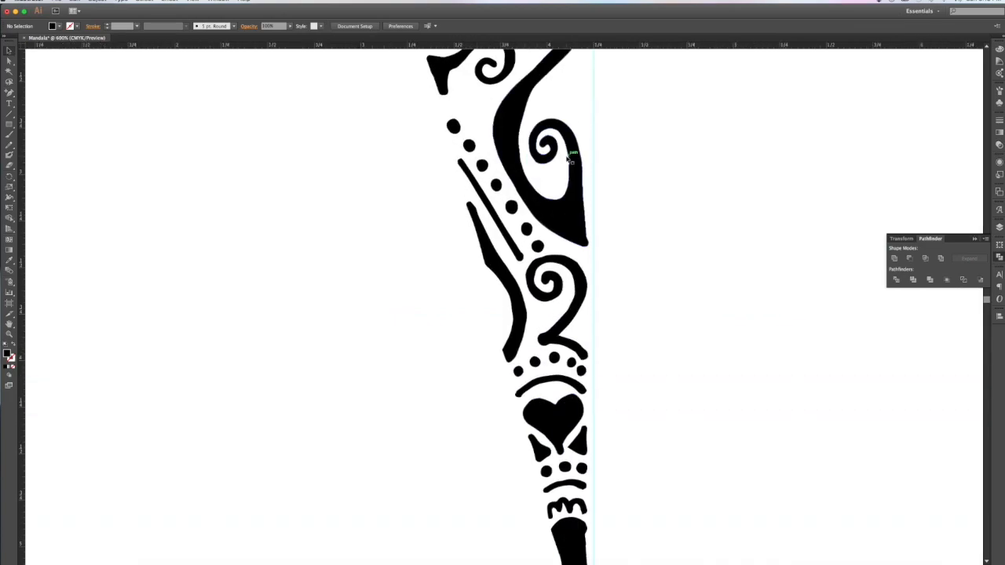
pyautogui.press('super+minus')
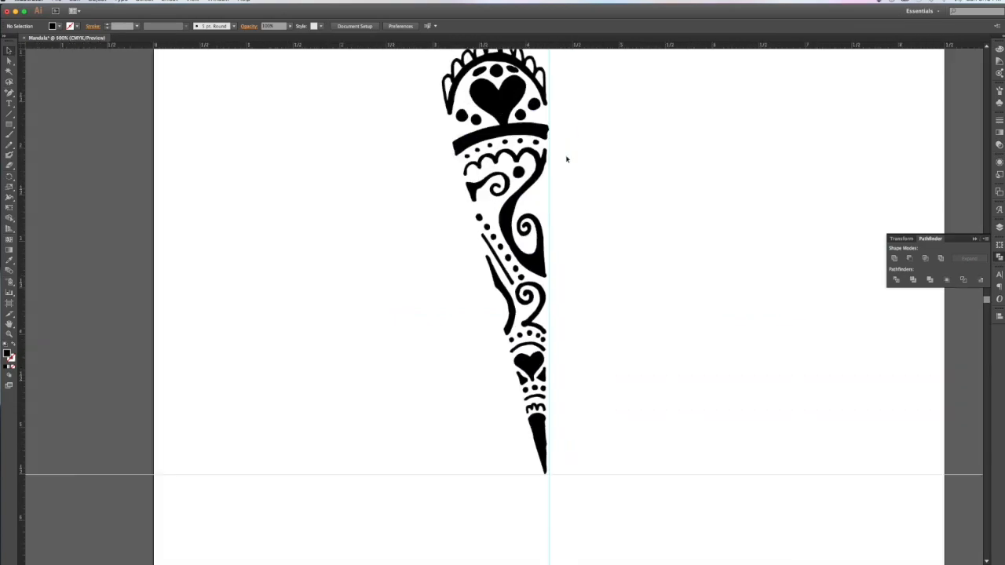
pyautogui.click(525, 144)
pyautogui.scroll(3, 549, 181)
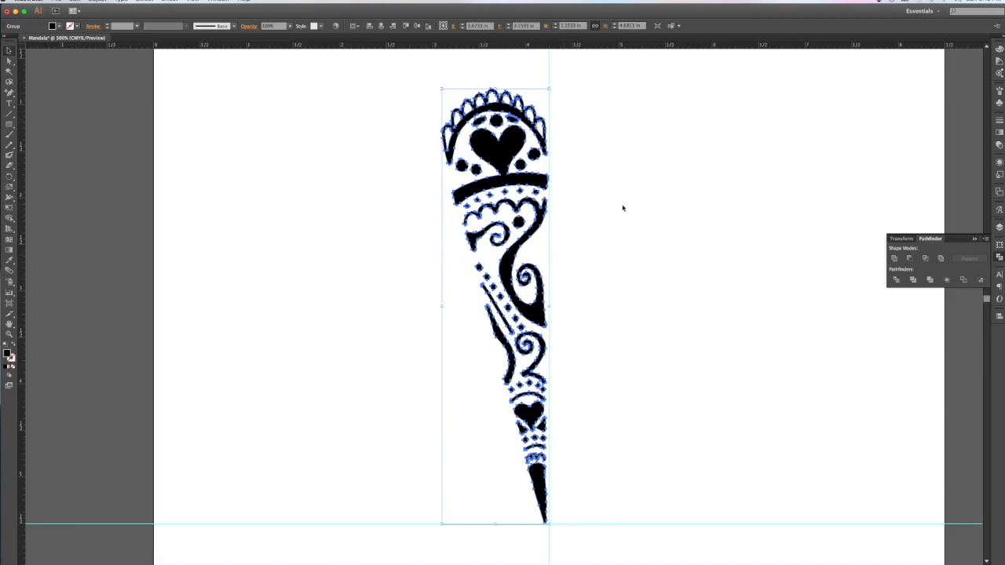
pyautogui.click(664, 142)
pyautogui.click(511, 151)
pyautogui.click(96, 2)
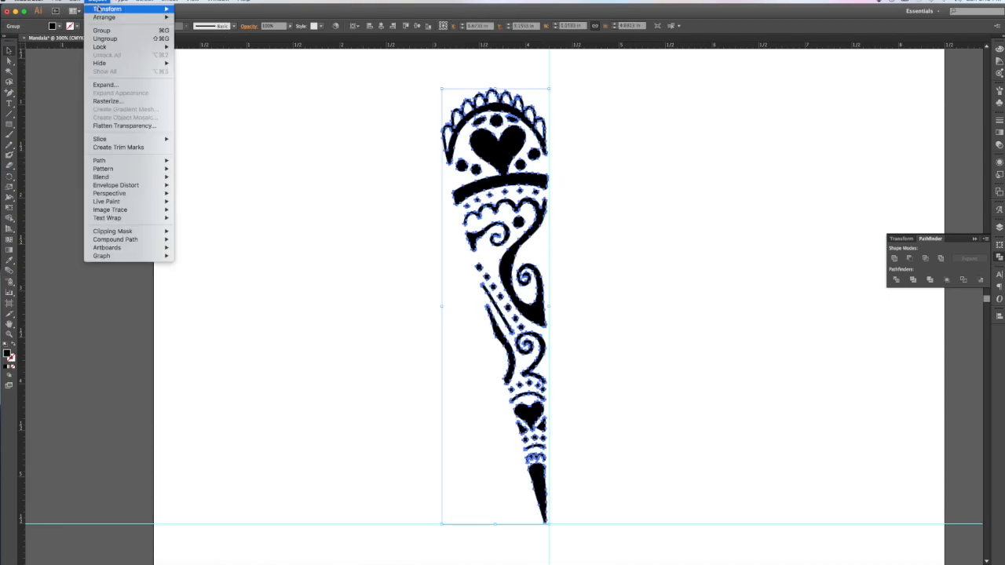
# Step: Duplicate the spike, mirror the copy horizontally and place it on the original's right side
pyautogui.moveTo(100, 9)
pyautogui.click(331, 228)
pyautogui.moveTo(509, 155); pyautogui.dragTo(391, 159)
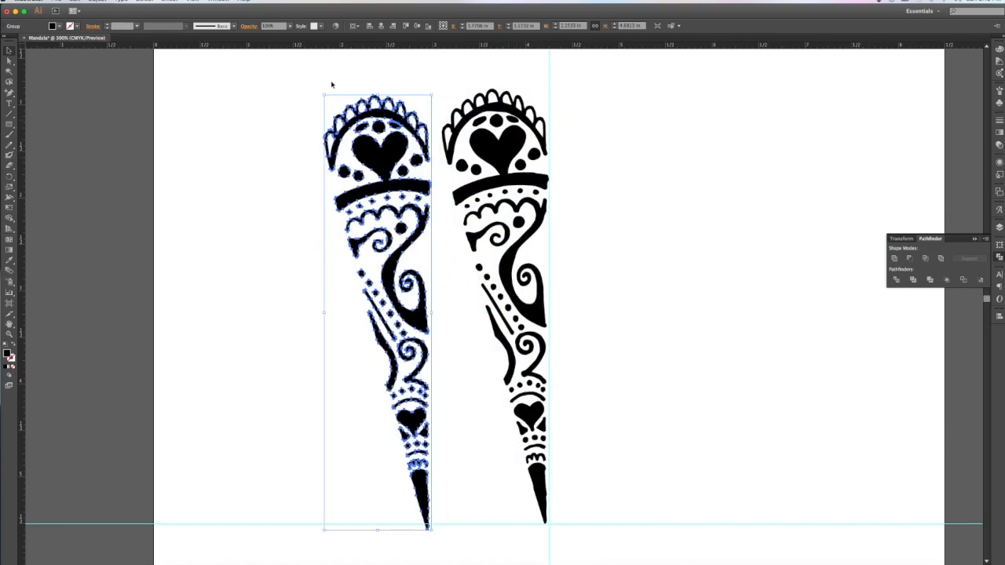
pyautogui.click(96, 2)
pyautogui.moveTo(106, 8)
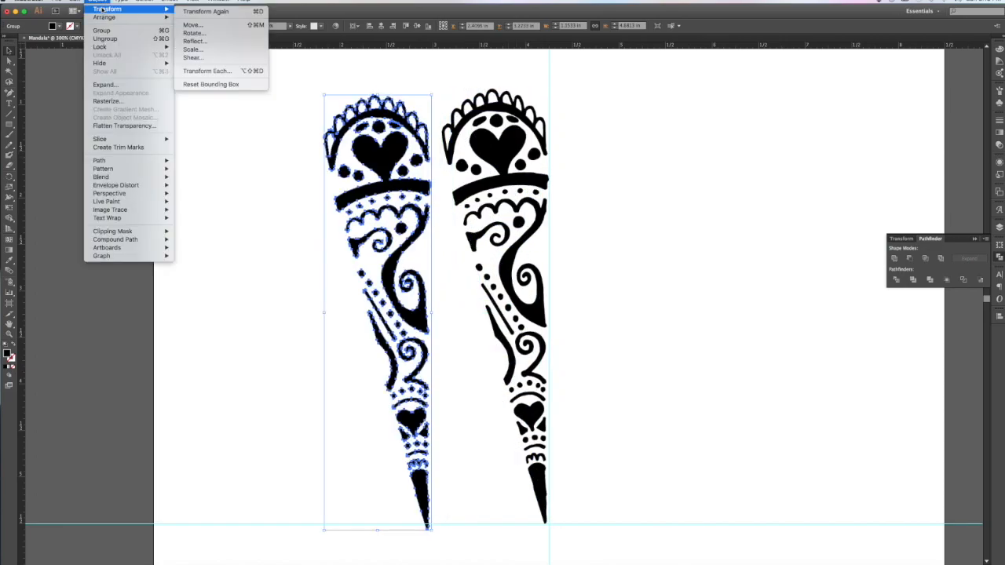
pyautogui.click(193, 41)
pyautogui.click(589, 363)
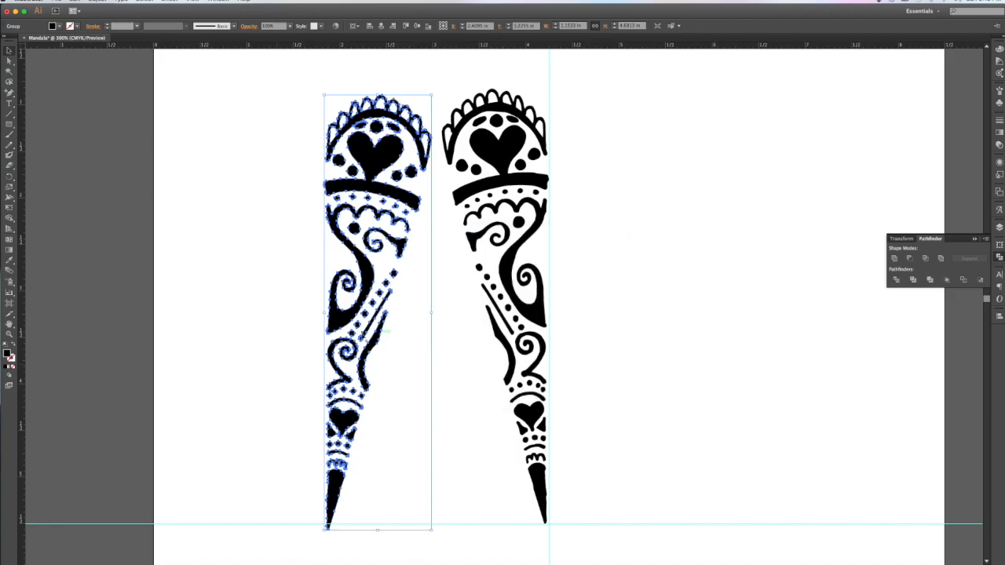
pyautogui.moveTo(358, 347); pyautogui.dragTo(564, 314)
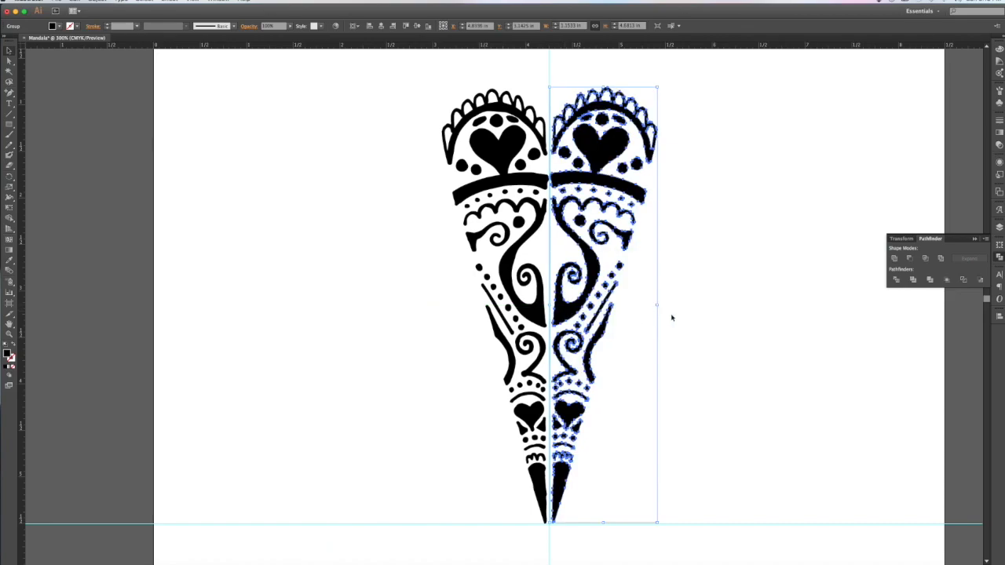
# Step: Nudge the mirrored half so the tips meet, hide the guides, and undo the final slide
pyautogui.press('super+equal')
pyautogui.press('super+equal')
pyautogui.press('super+equal')
pyautogui.scroll(-9, 672, 318)
pyautogui.hscroll(2, 672, 318)
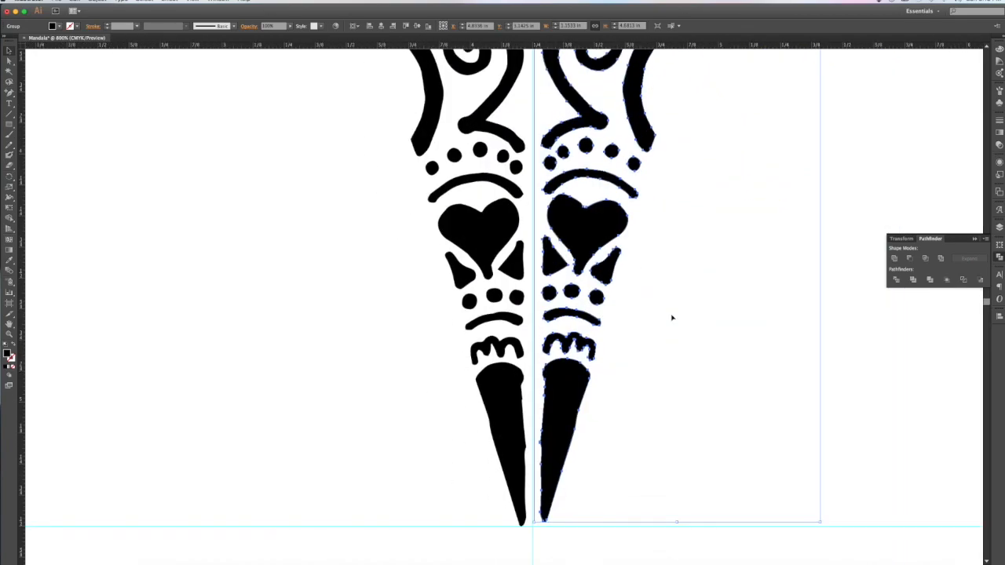
pyautogui.moveTo(560, 411); pyautogui.dragTo(561, 416)
pyautogui.hotkey('ctrl', '-')
pyautogui.hotkey('ctrl', '-')
pyautogui.hotkey('ctrl', '-')
pyautogui.hotkey('ctrl', '-')
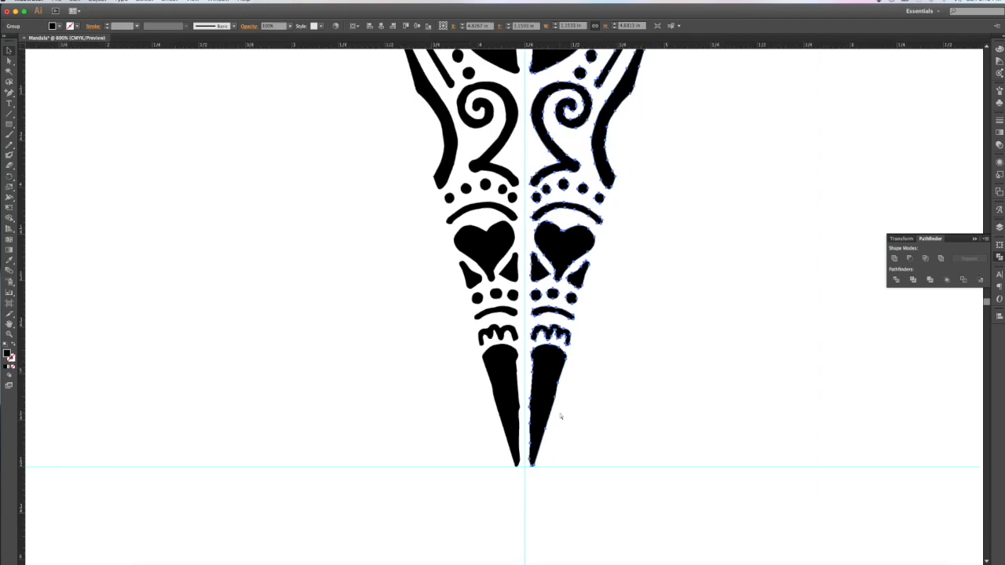
pyautogui.click(561, 416)
pyautogui.scroll(3, 560, 416)
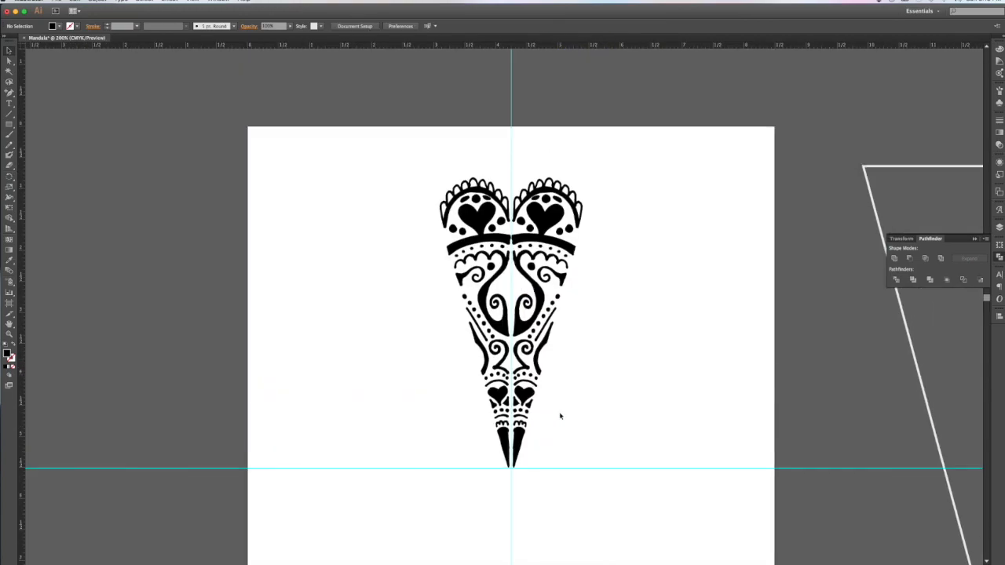
pyautogui.hotkey('ctrl', ';')
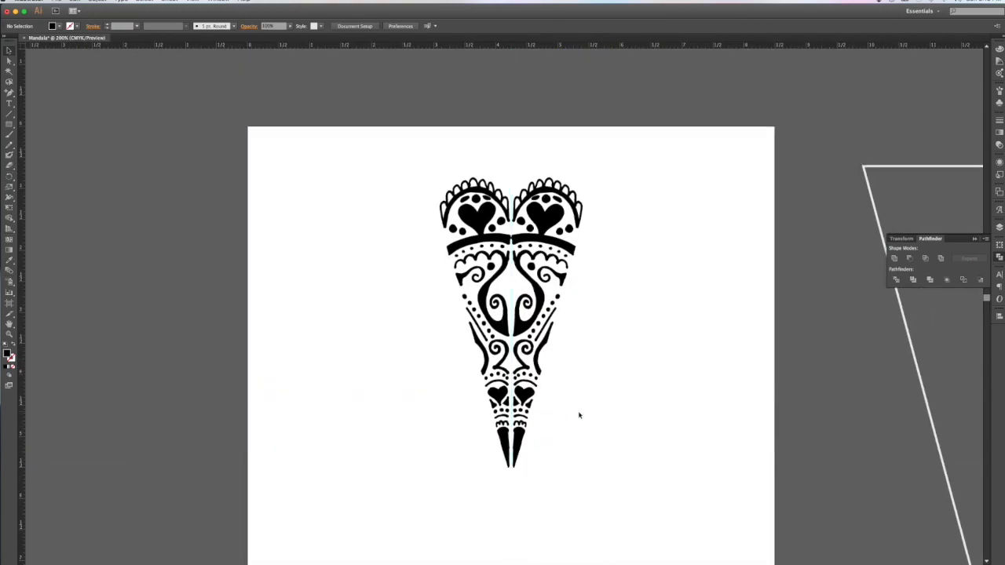
pyautogui.moveTo(546, 215); pyautogui.dragTo(542, 215)
pyautogui.click(634, 239)
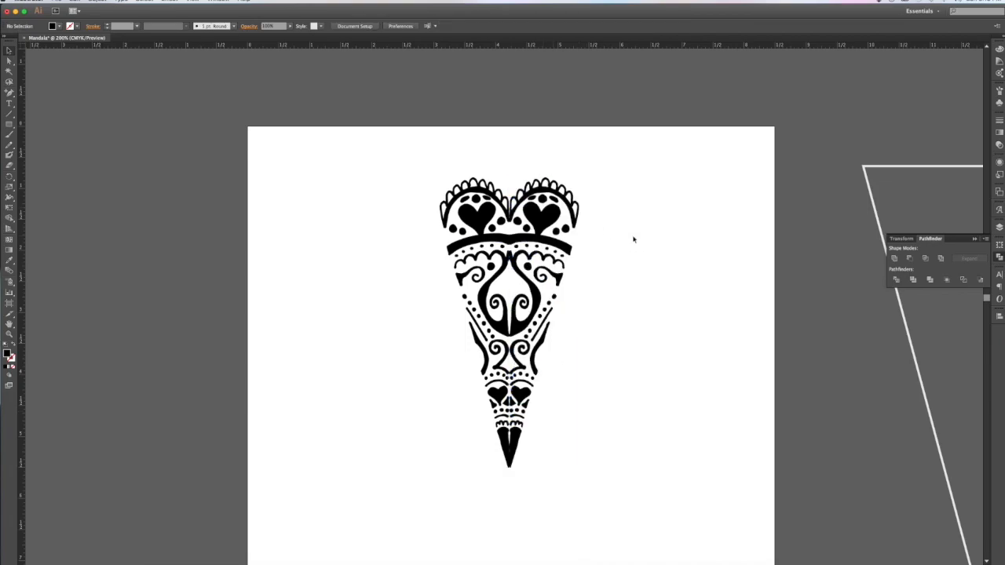
pyautogui.press('super+z')
pyautogui.press('super+z')
pyautogui.press('super+z')
pyautogui.press('super+z')
pyautogui.press('super+z')
pyautogui.press('super+z')
pyautogui.press('super+z')
pyautogui.press('super+z')
pyautogui.press('super+z')
pyautogui.press('super+z')
pyautogui.press('super+z')
pyautogui.press('super+z')
pyautogui.press('super+z')
pyautogui.press('super+z')
pyautogui.press('super+z')
# Step: Lay the narrow triangle over the left-half ornament, tip on the horizontal guide, right edge fitted
pyautogui.moveTo(897, 168); pyautogui.dragTo(456, 165)
pyautogui.scroll(-3, 619, 149)
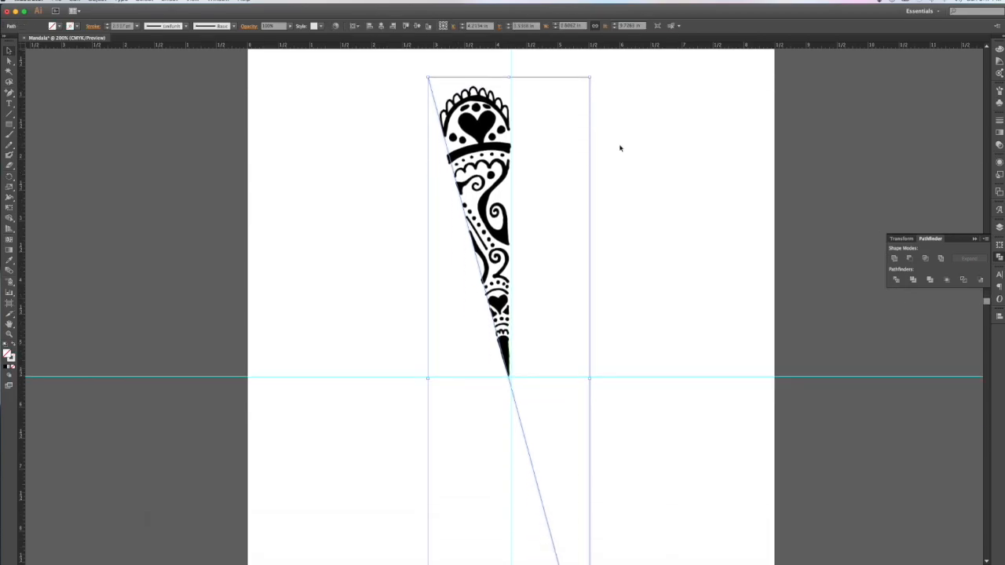
pyautogui.scroll(-6, 645, 354)
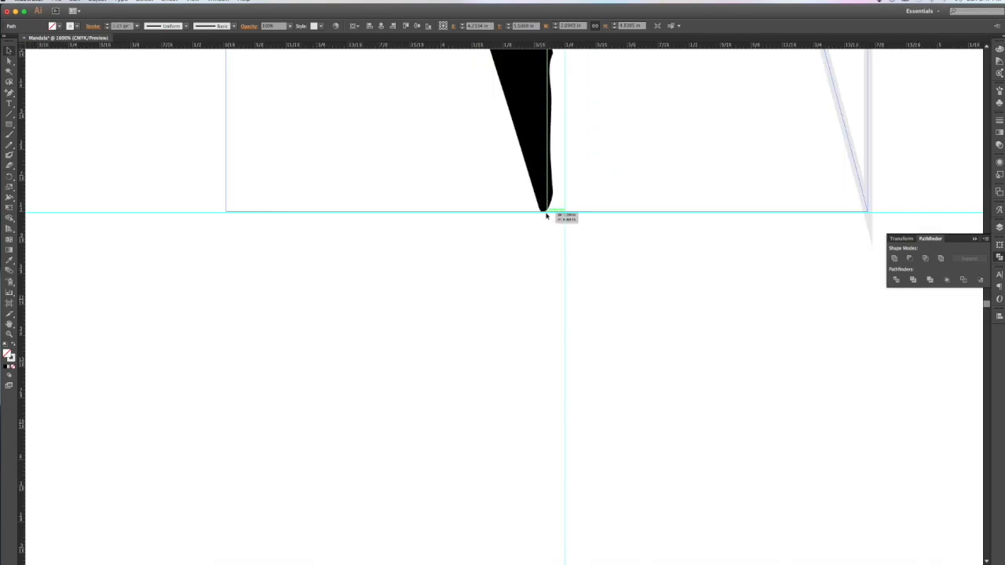
pyautogui.moveTo(547, 215); pyautogui.dragTo(547, 213)
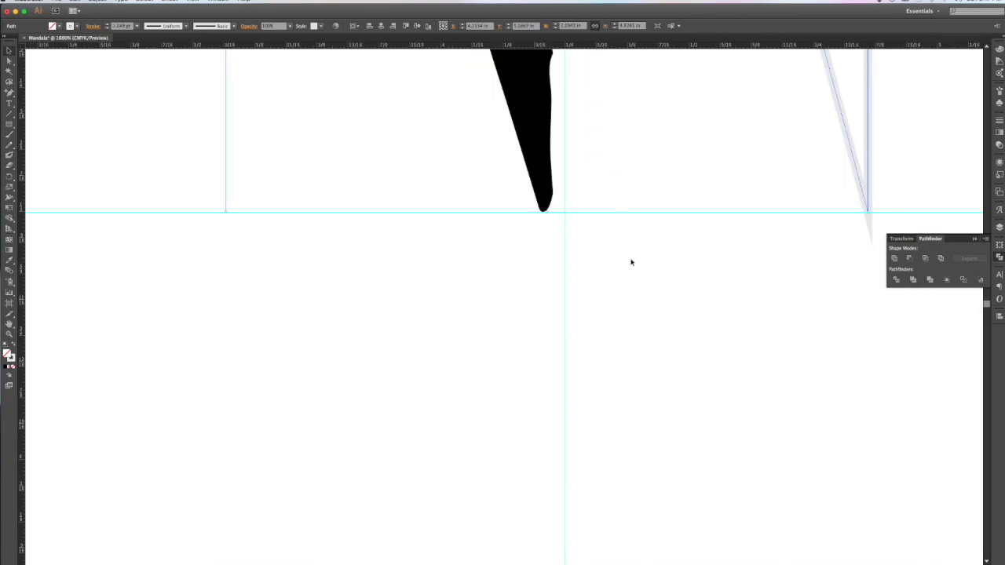
pyautogui.scroll(5, 630, 263)
pyautogui.moveTo(869, 259); pyautogui.dragTo(564, 261)
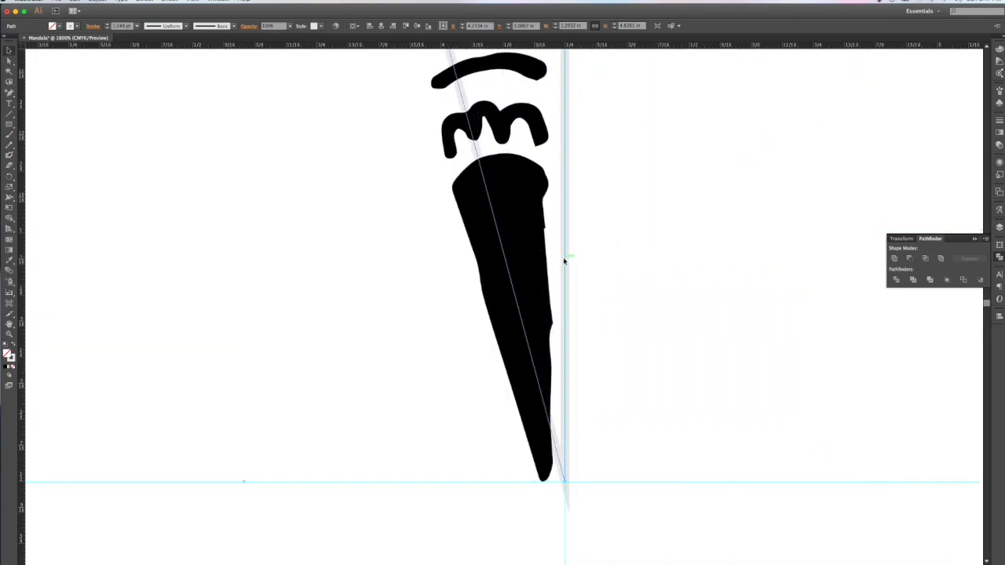
pyautogui.click(620, 265)
pyautogui.click(565, 258)
pyautogui.press('super+minus')
pyautogui.press('super+minus')
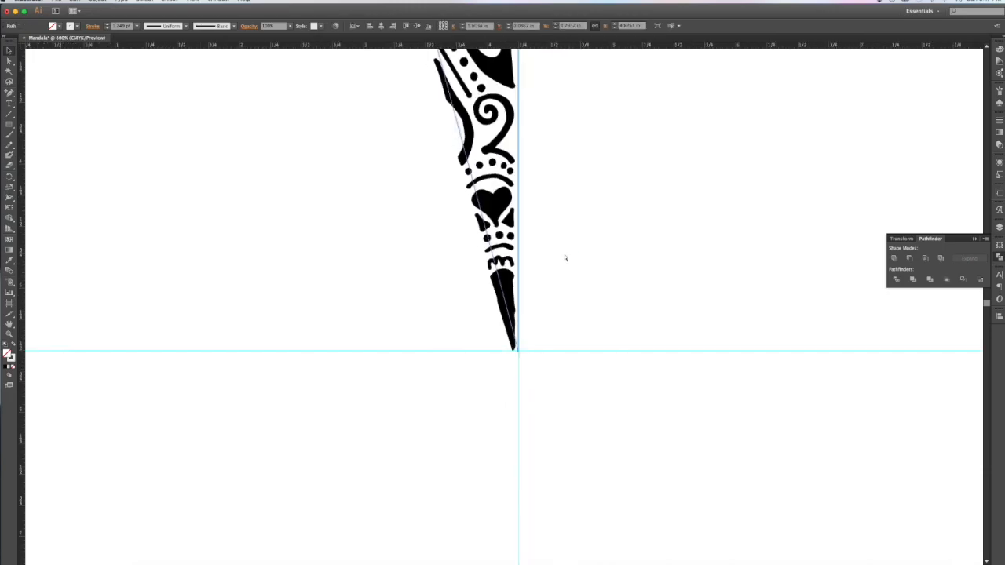
pyautogui.scroll(5, 565, 257)
pyautogui.hscroll(1, 564, 258)
pyautogui.scroll(3, 564, 257)
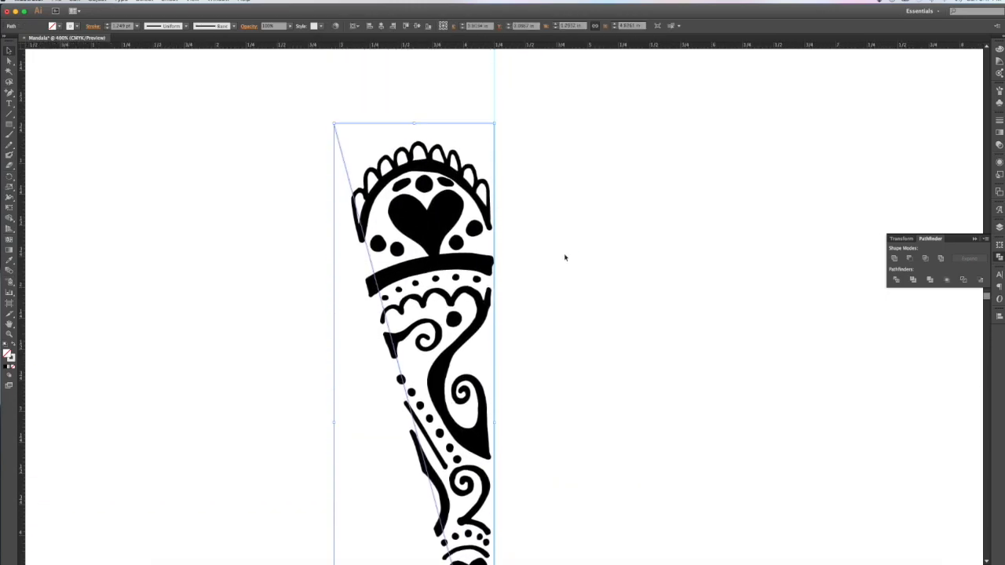
# Step: Give the triangle no stroke and a CMYK Magenta fill
pyautogui.click(77, 28)
pyautogui.click(1, 40)
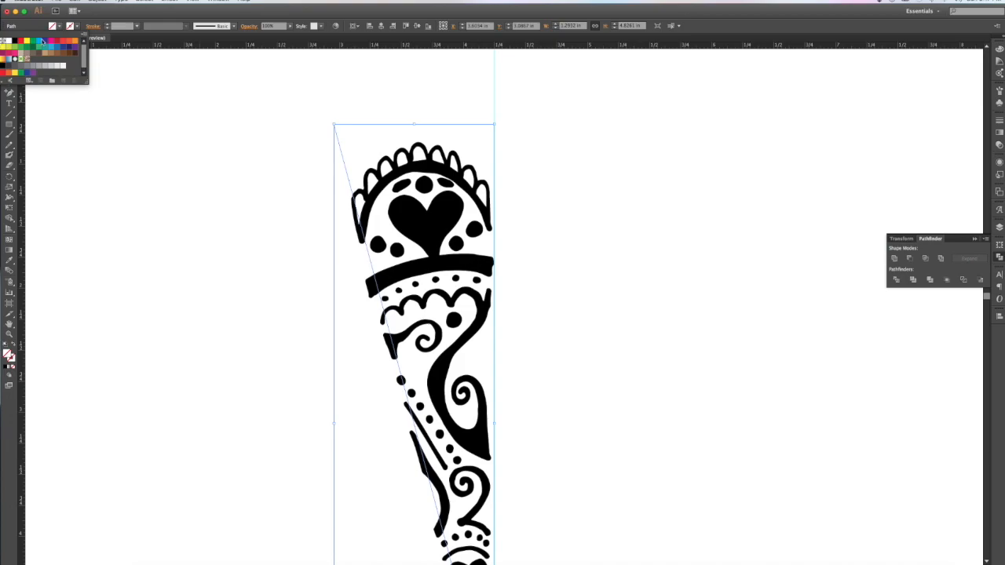
pyautogui.click(58, 28)
pyautogui.click(60, 26)
pyautogui.click(52, 41)
pyautogui.click(644, 160)
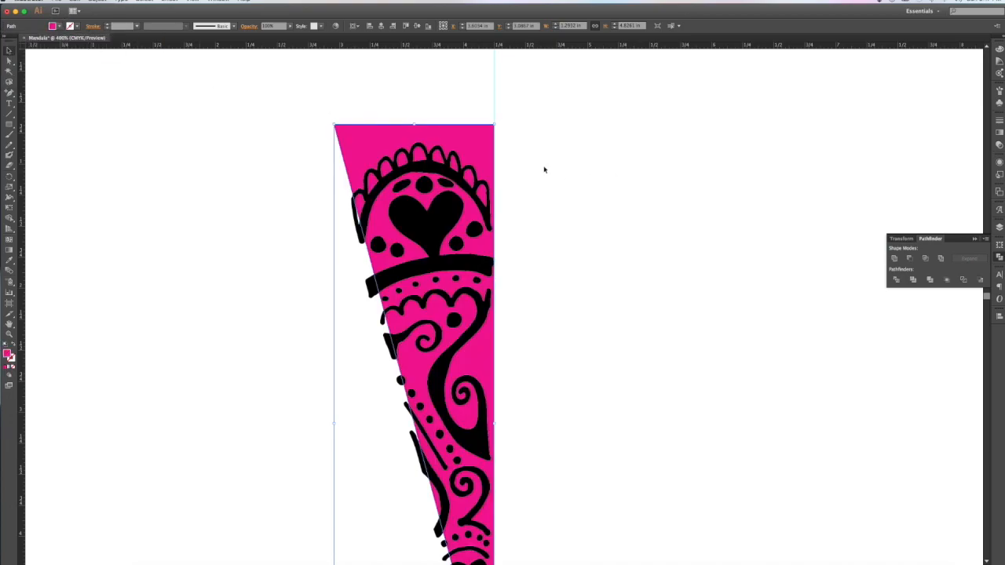
# Step: Move and nudge the black ornament into position inside the magenta triangle
pyautogui.click(481, 208)
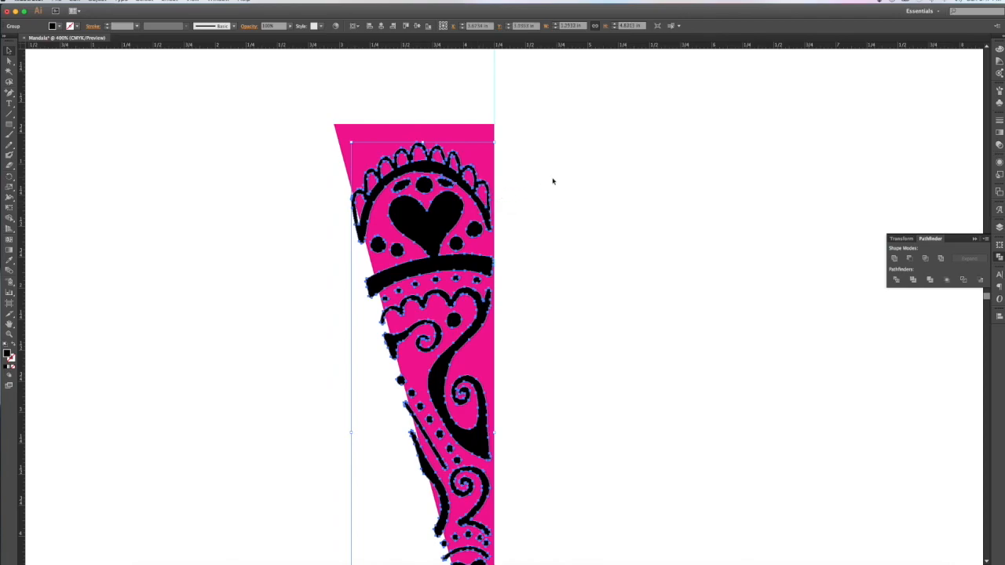
pyautogui.scroll(-1, 553, 181)
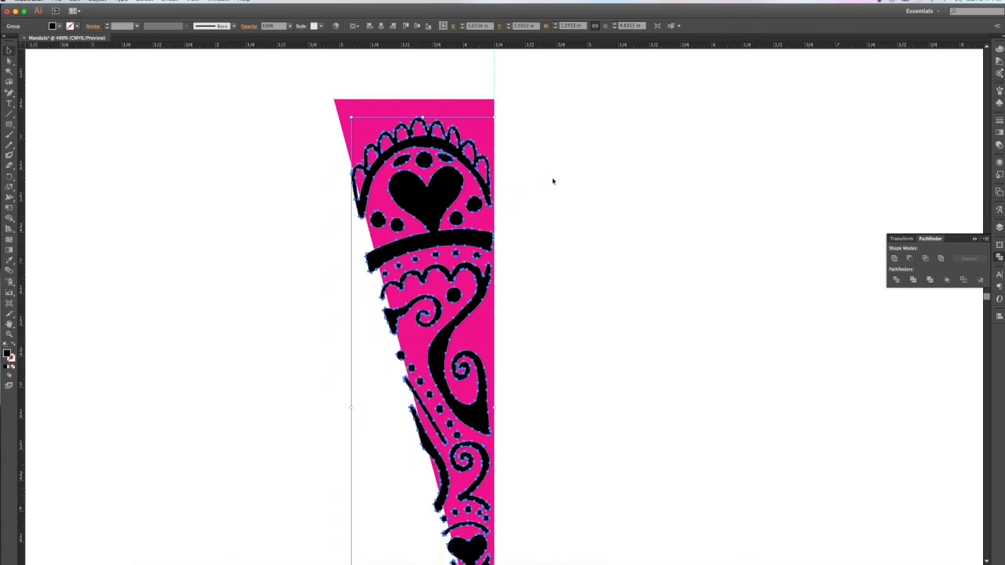
pyautogui.click(455, 106)
pyautogui.click(414, 144)
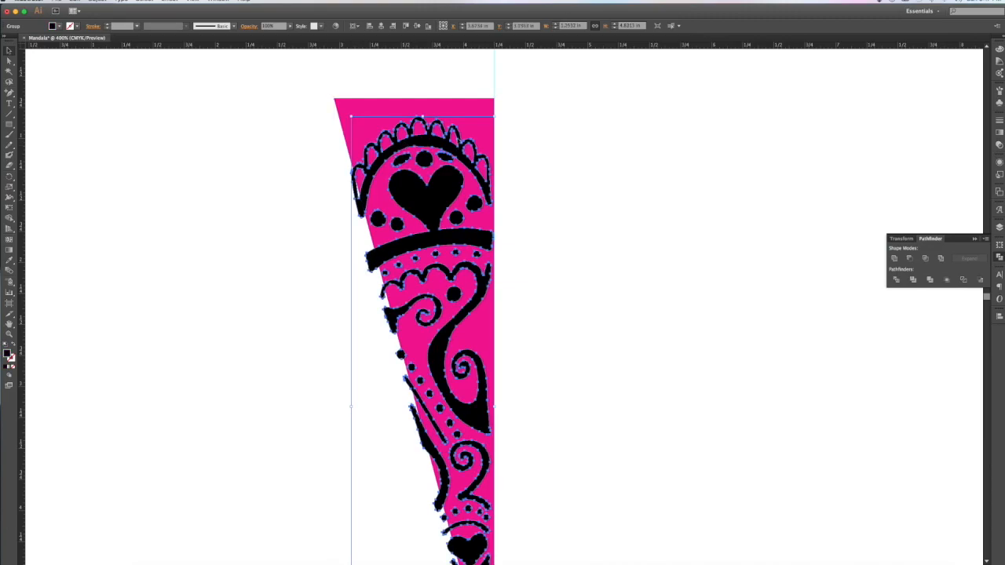
pyautogui.scroll(-6, 500, 500)
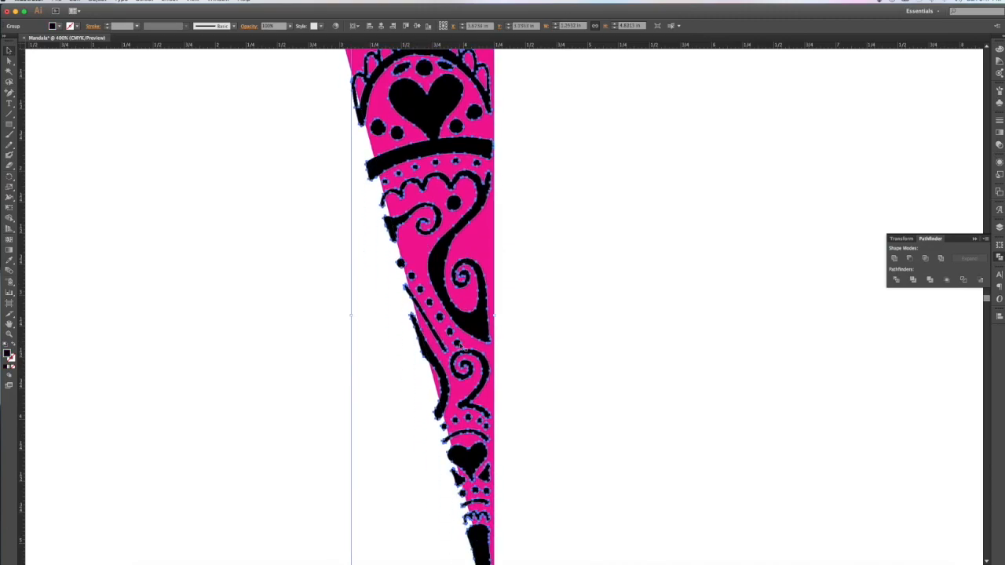
pyautogui.moveTo(484, 498); pyautogui.dragTo(486, 498)
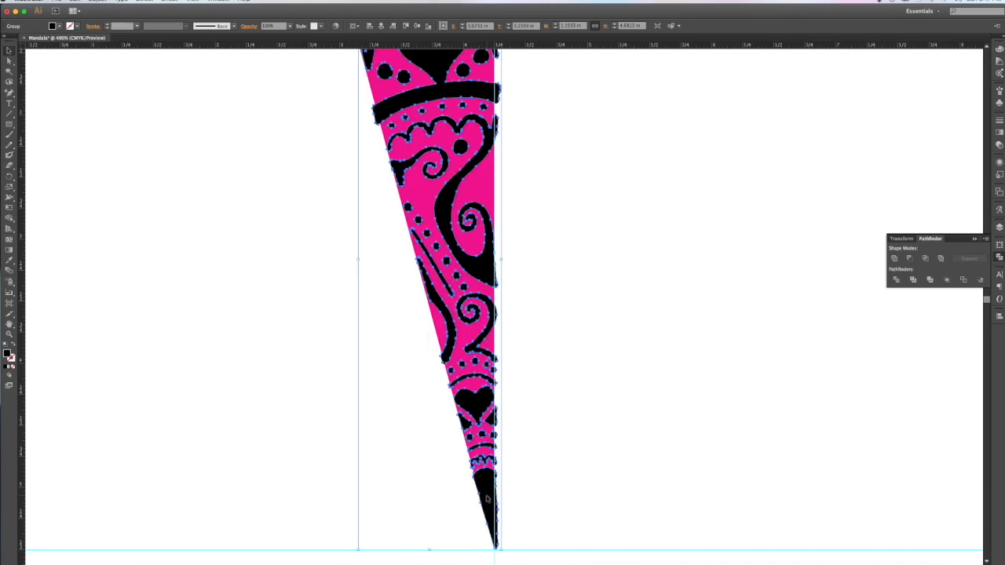
pyautogui.press('Left')
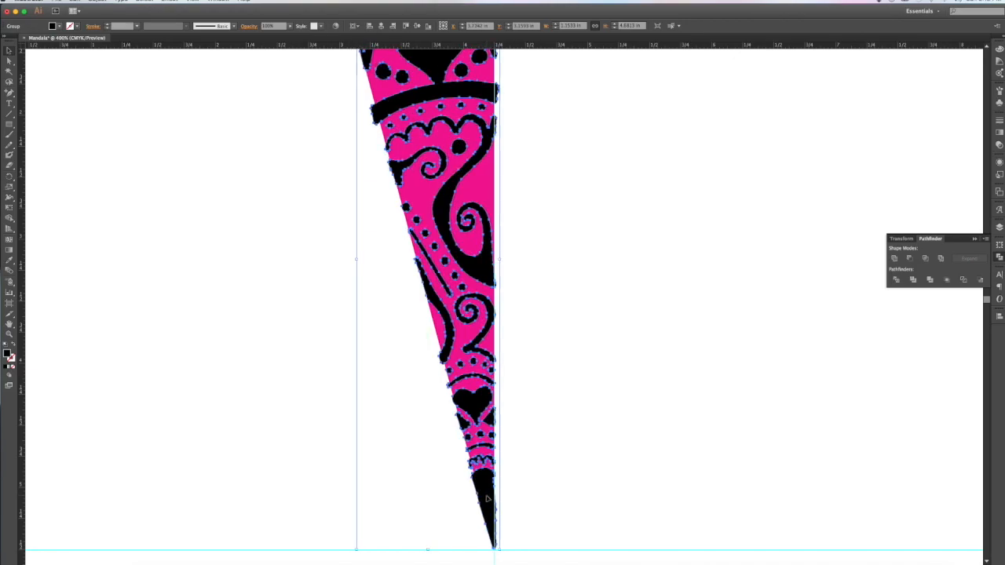
pyautogui.scroll(10, 487, 498)
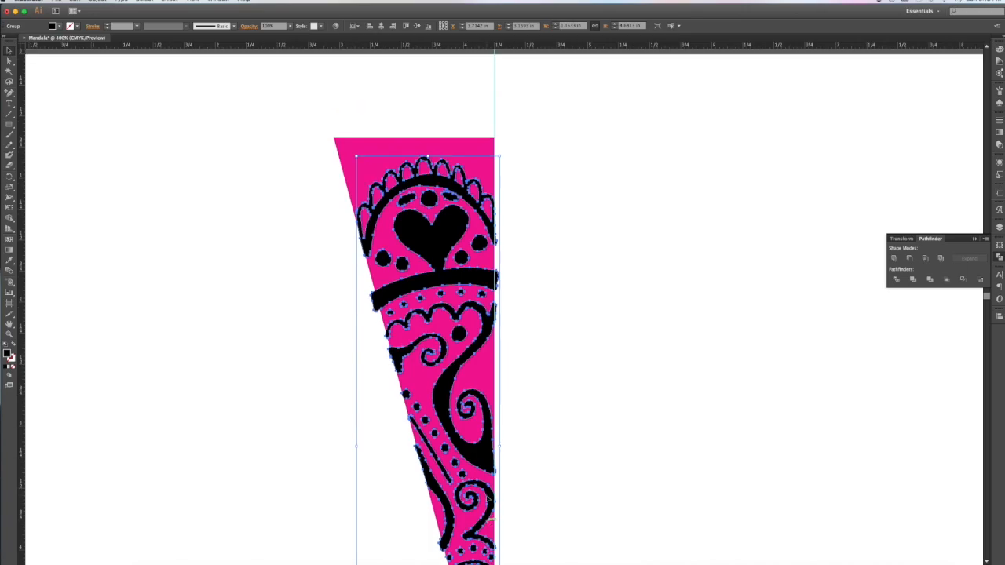
pyautogui.click(554, 170)
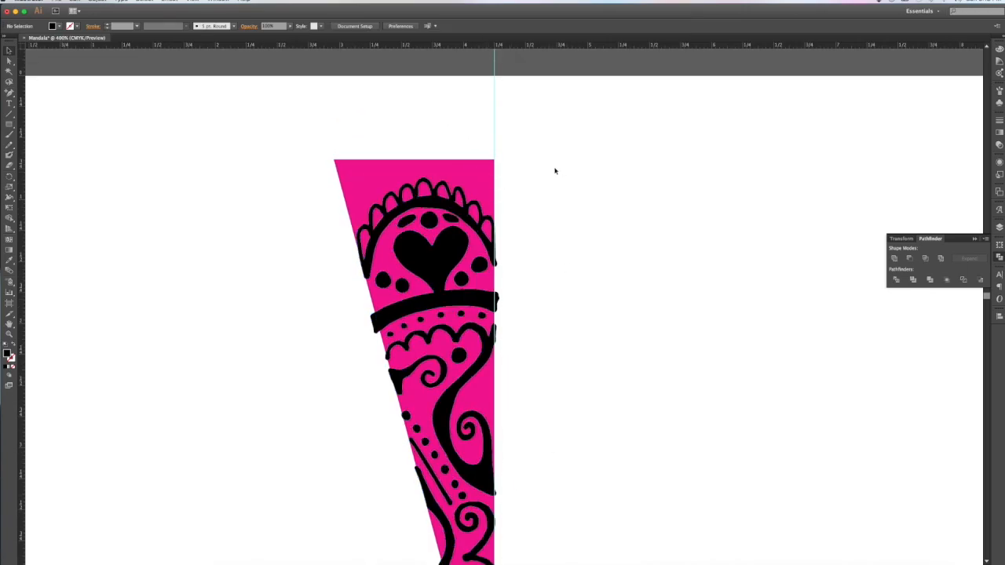
pyautogui.click(439, 196)
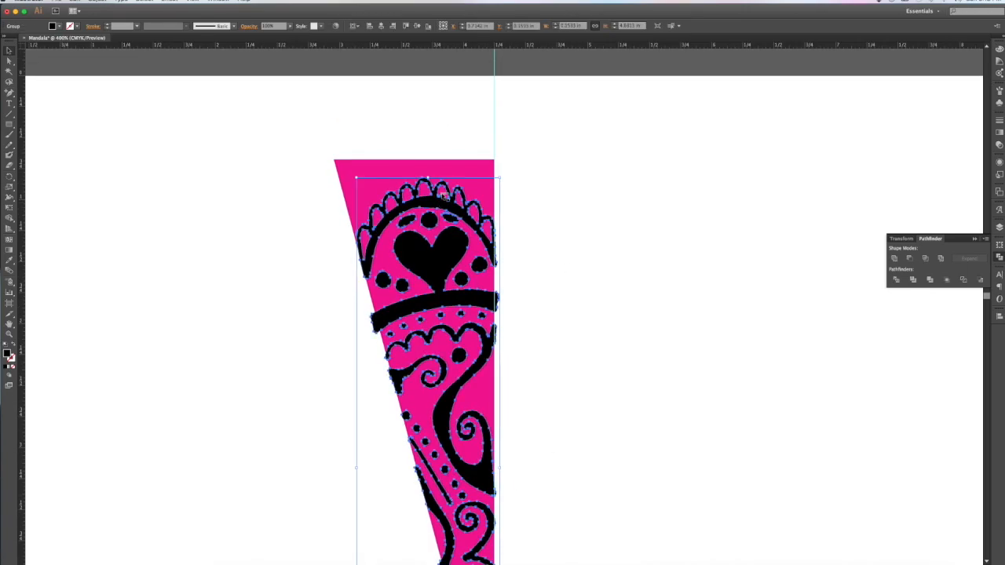
pyautogui.moveTo(427, 178); pyautogui.dragTo(426, 164)
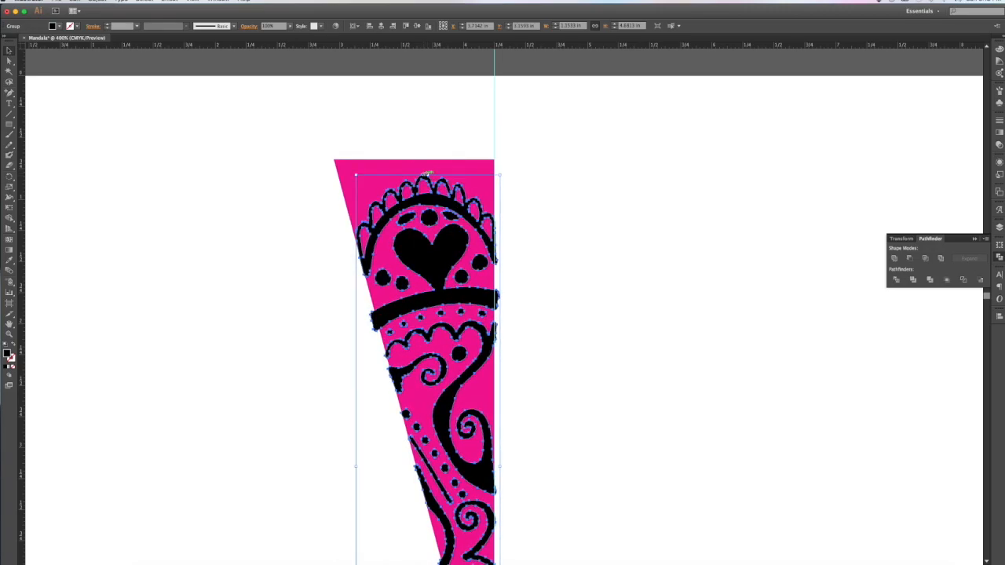
# Step: Scale the ornament down to fit within the triangle, then select the triangle
pyautogui.click(562, 281)
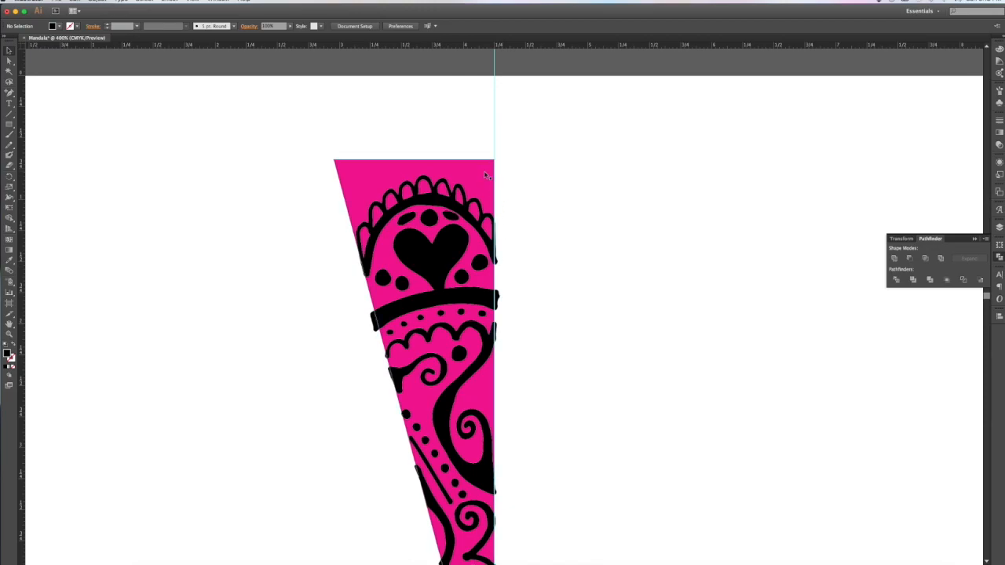
pyautogui.click(367, 297)
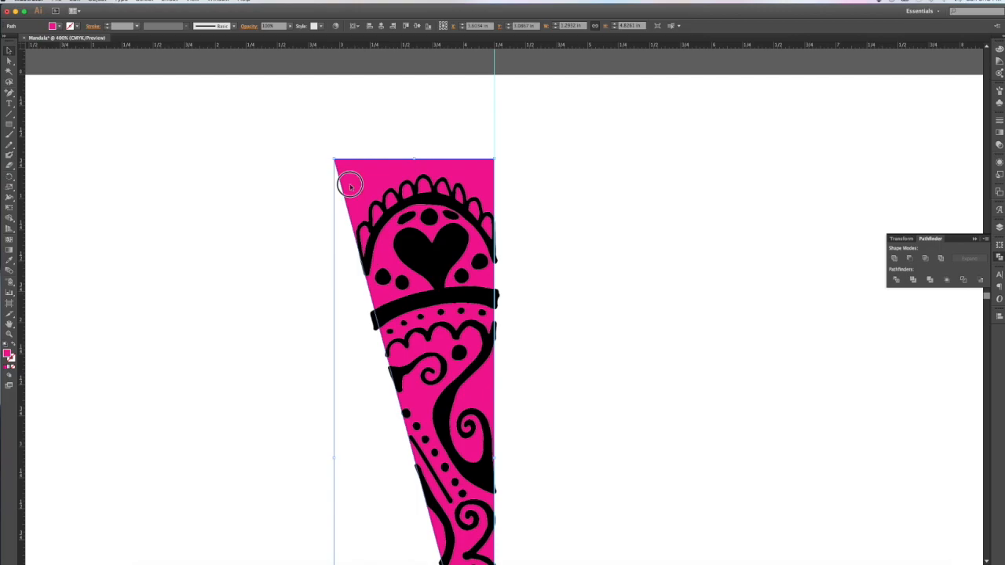
pyautogui.scroll(-4, 394, 319)
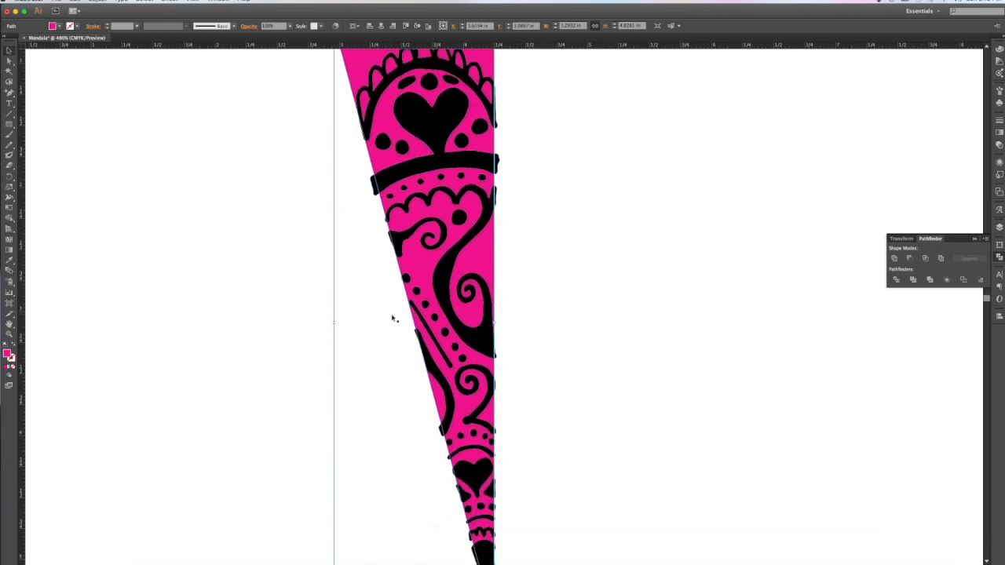
pyautogui.click(399, 245)
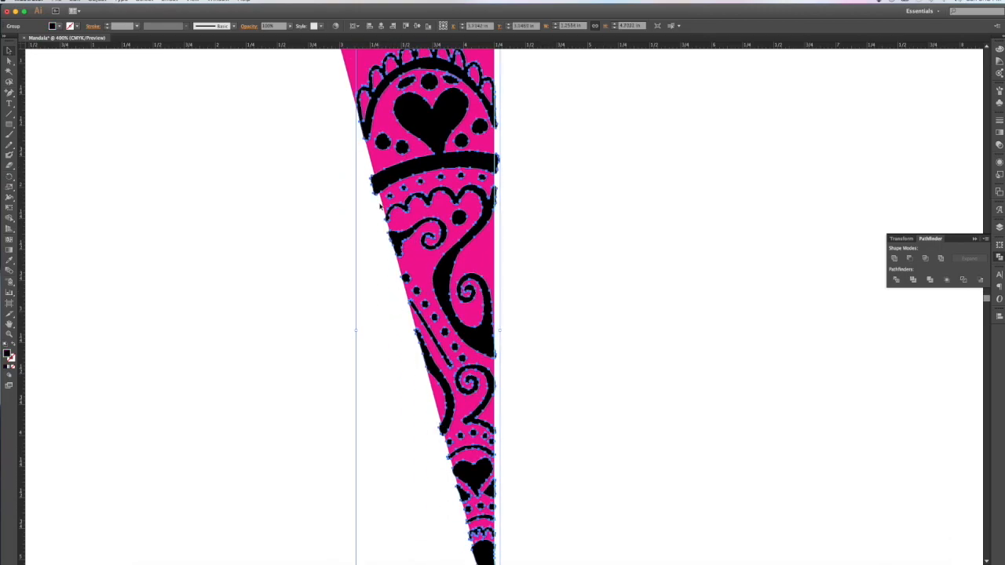
pyautogui.scroll(4, 380, 206)
pyautogui.keyDown('shift'); pyautogui.click(356, 163); pyautogui.keyUp('shift')
pyautogui.keyDown('shift'); pyautogui.click(358, 167); pyautogui.keyUp('shift')
pyautogui.moveTo(355, 163); pyautogui.dragTo(346, 150)
pyautogui.scroll(-4, 424, 313)
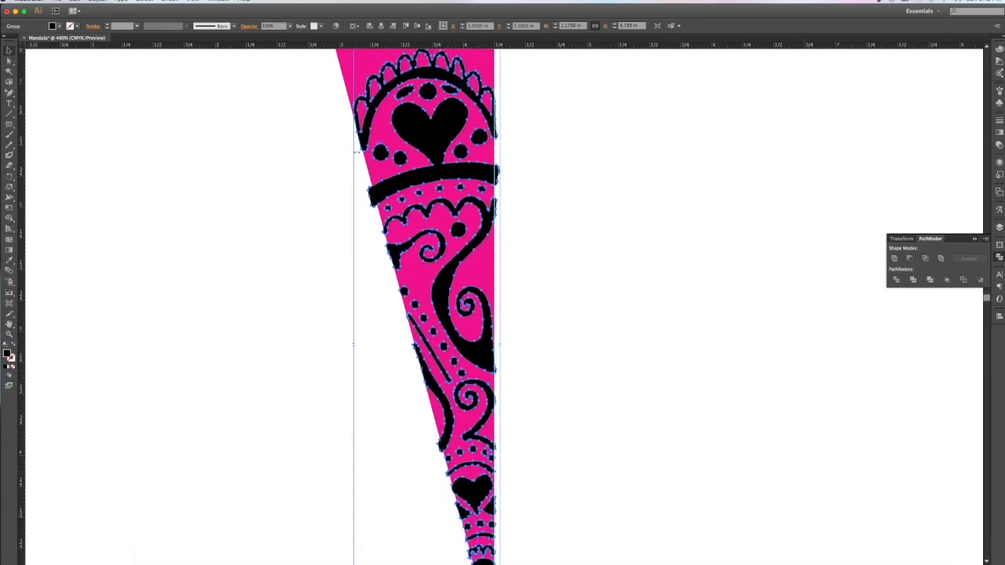
pyautogui.scroll(-5, 424, 314)
pyautogui.click(667, 404)
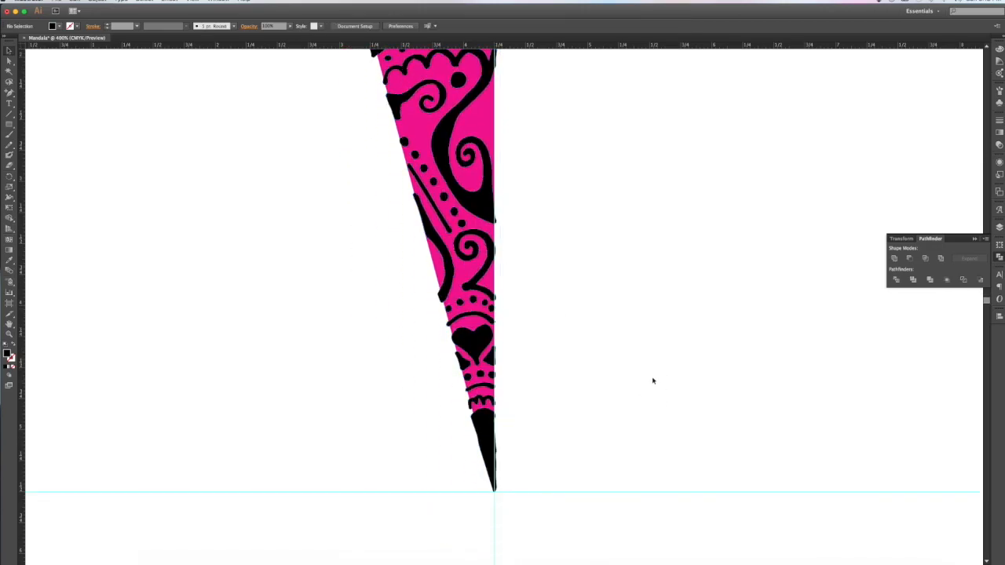
pyautogui.scroll(8, 634, 411)
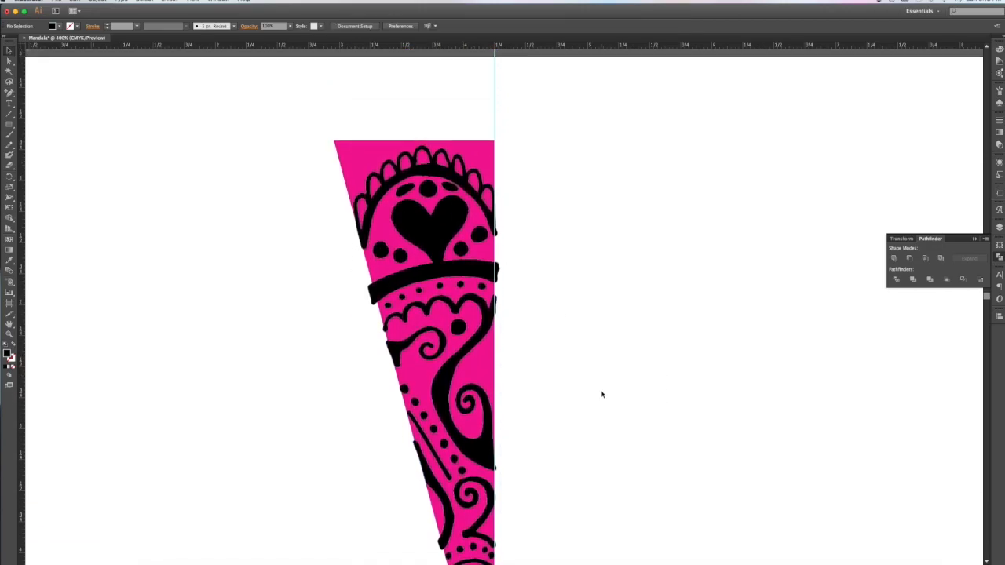
pyautogui.click(488, 376)
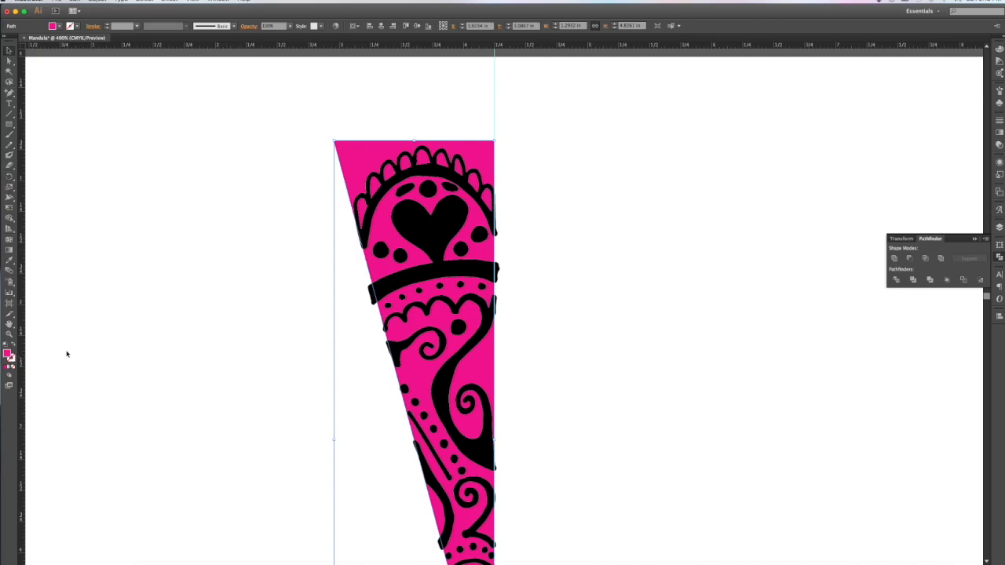
# Step: Switch the triangle's magenta fill to a magenta outline
pyautogui.click(12, 346)
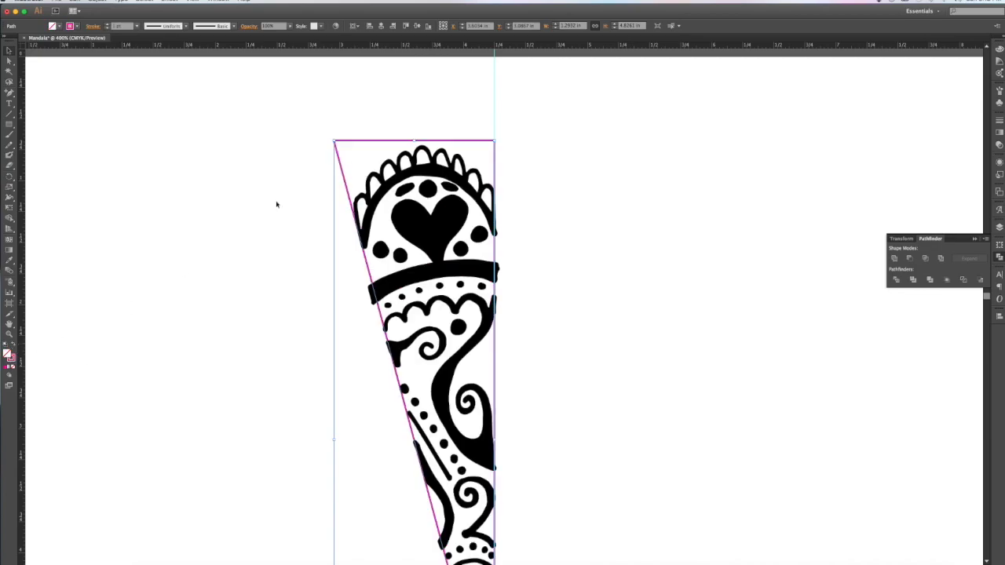
pyautogui.click(350, 116)
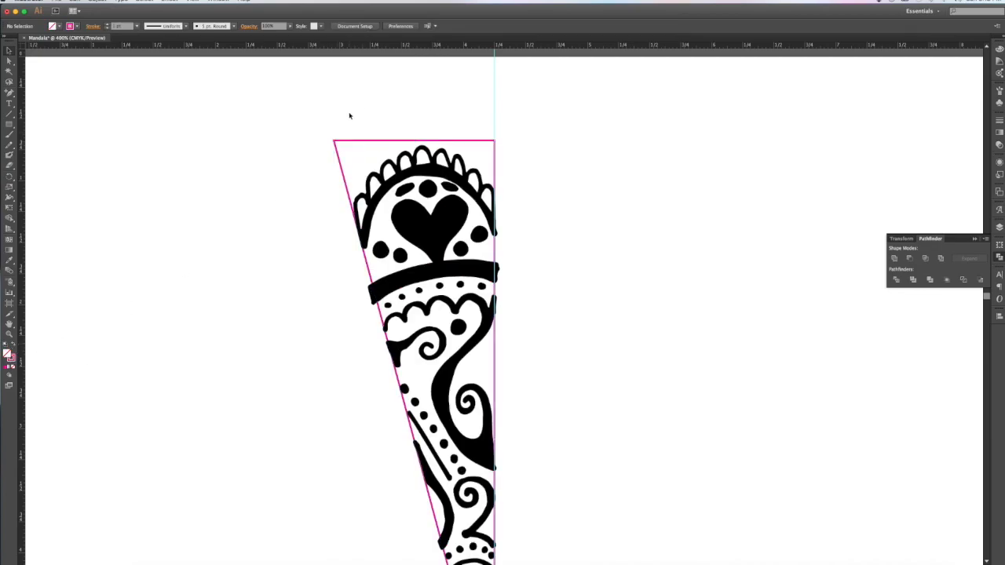
pyautogui.click(364, 143)
pyautogui.click(306, 254)
pyautogui.click(369, 263)
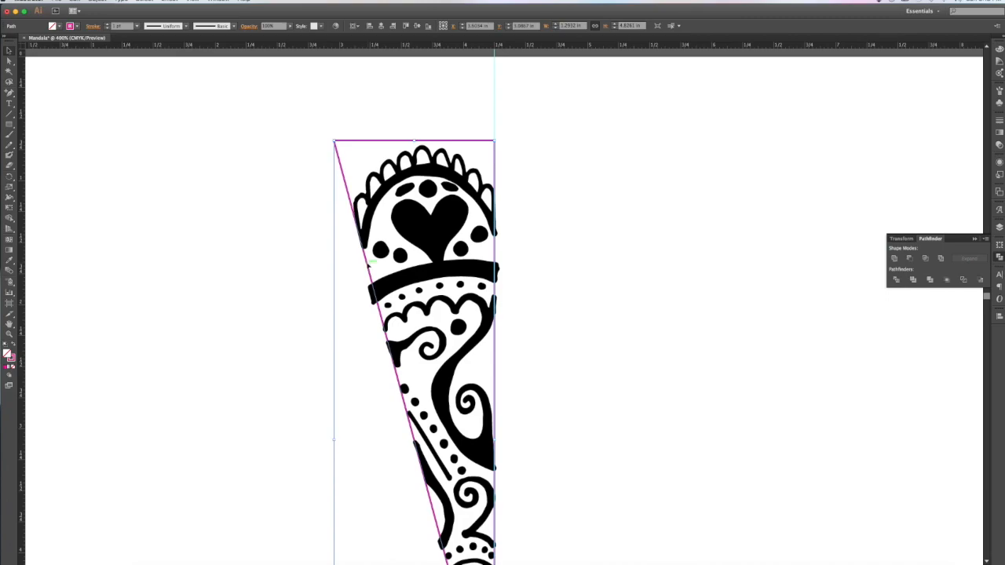
# Step: Bring the triangle outline in front of the mandala with Arrange > Bring to Front and reselect it
pyautogui.rightClick(368, 265)
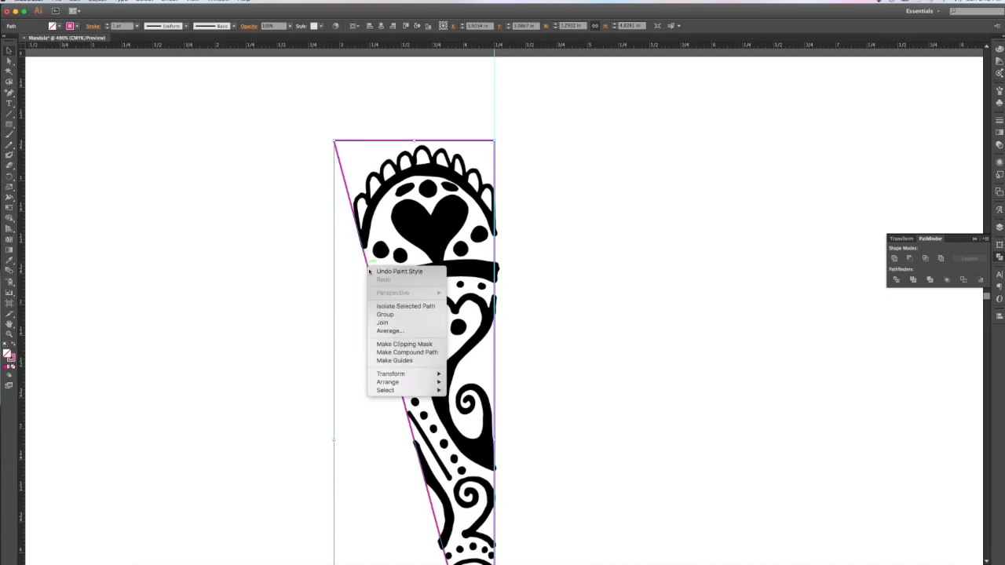
pyautogui.moveTo(406, 383)
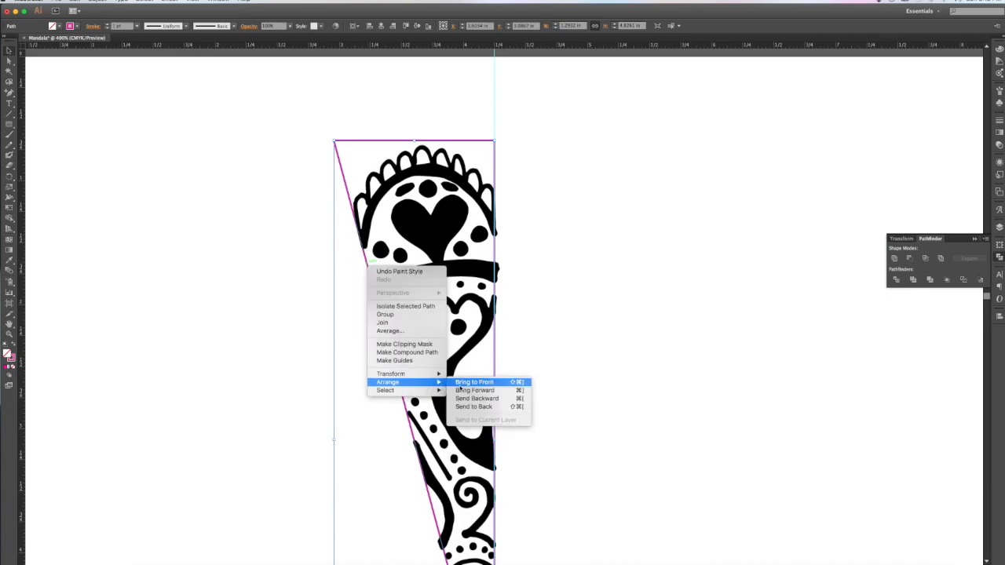
pyautogui.click(462, 382)
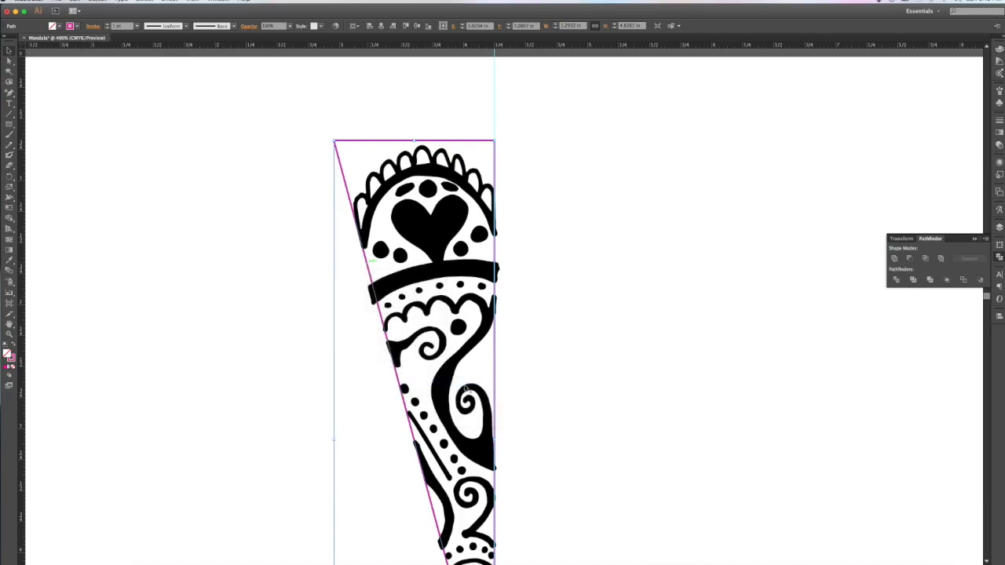
pyautogui.click(528, 373)
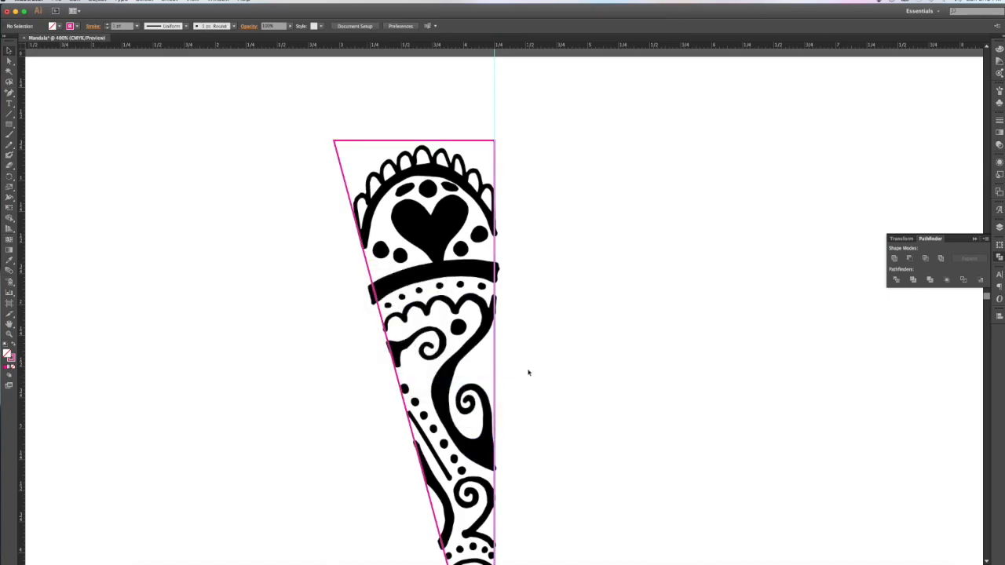
pyautogui.click(381, 318)
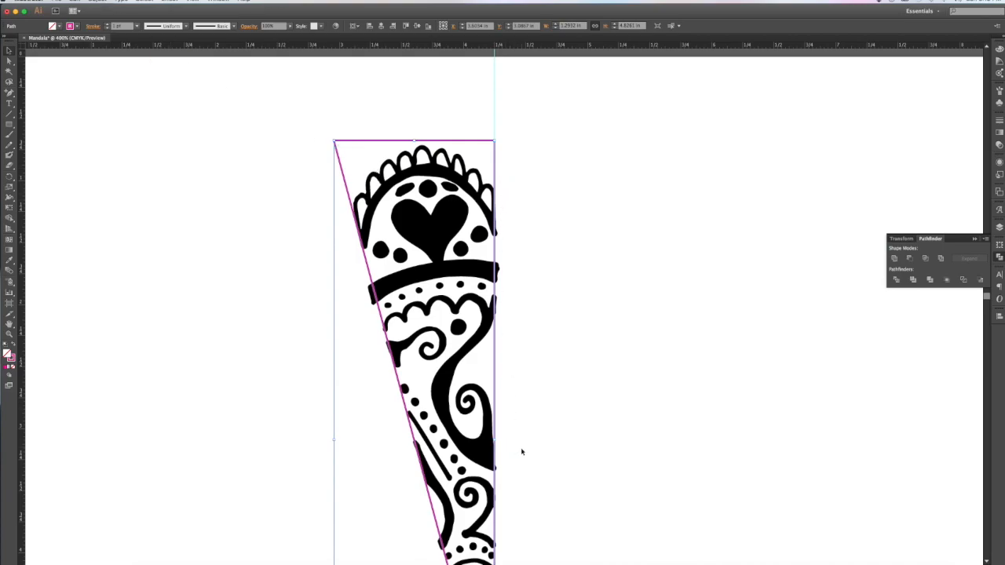
pyautogui.scroll(2, 524, 455)
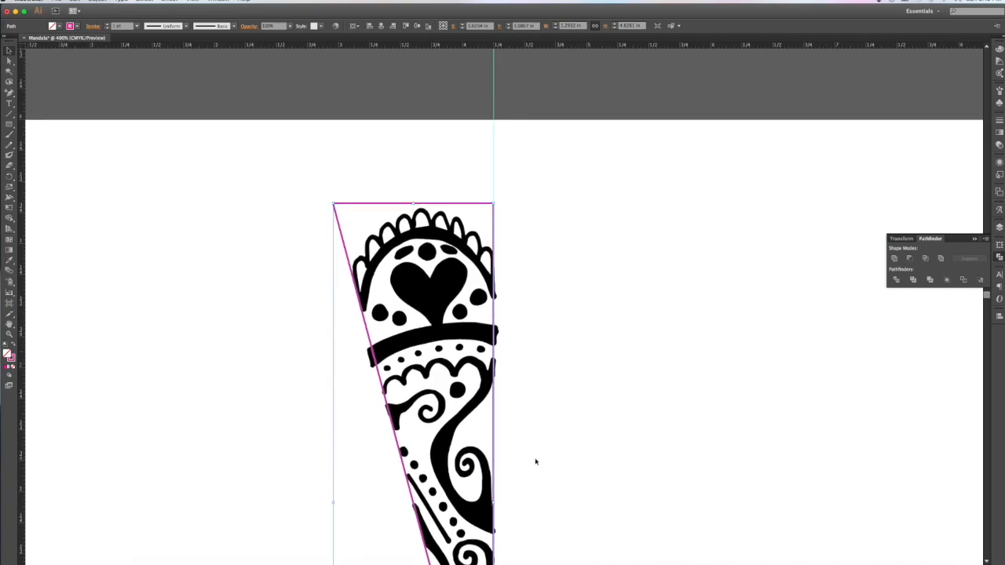
pyautogui.scroll(-5, 533, 462)
pyautogui.scroll(2, 535, 462)
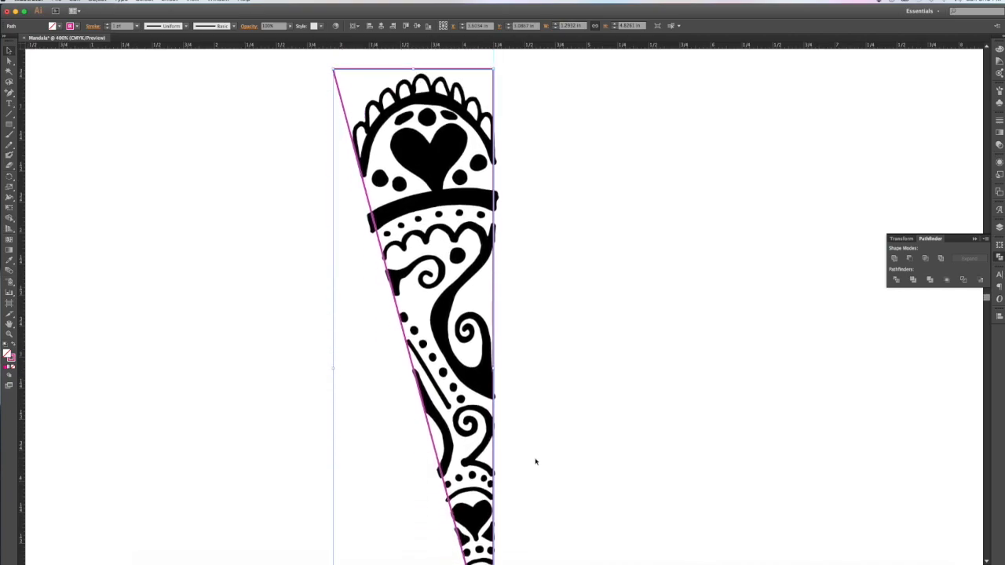
pyautogui.scroll(1, 535, 462)
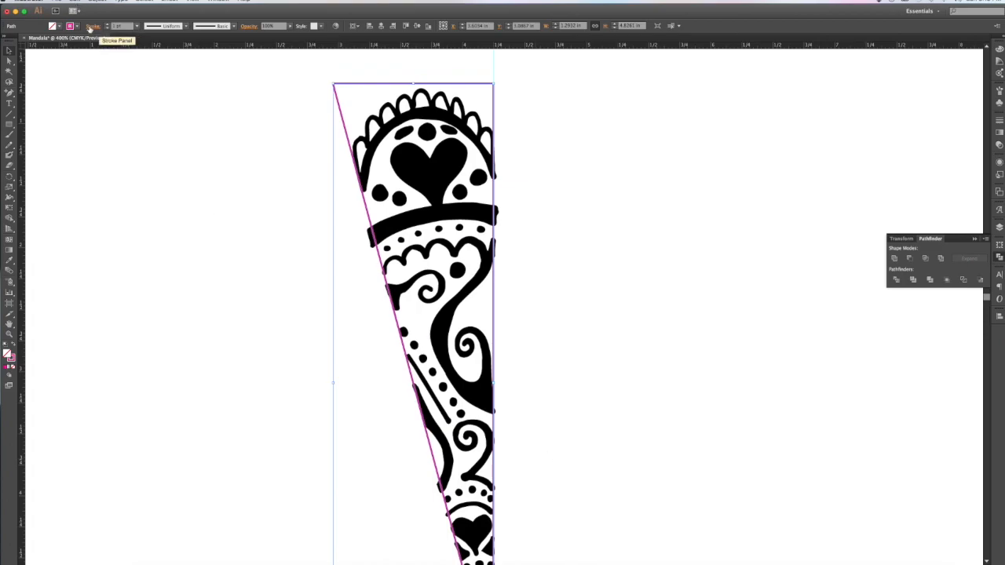
# Step: Align the triangle's magenta stroke outside its edge and raise its weight to about 8 pt
pyautogui.click(90, 29)
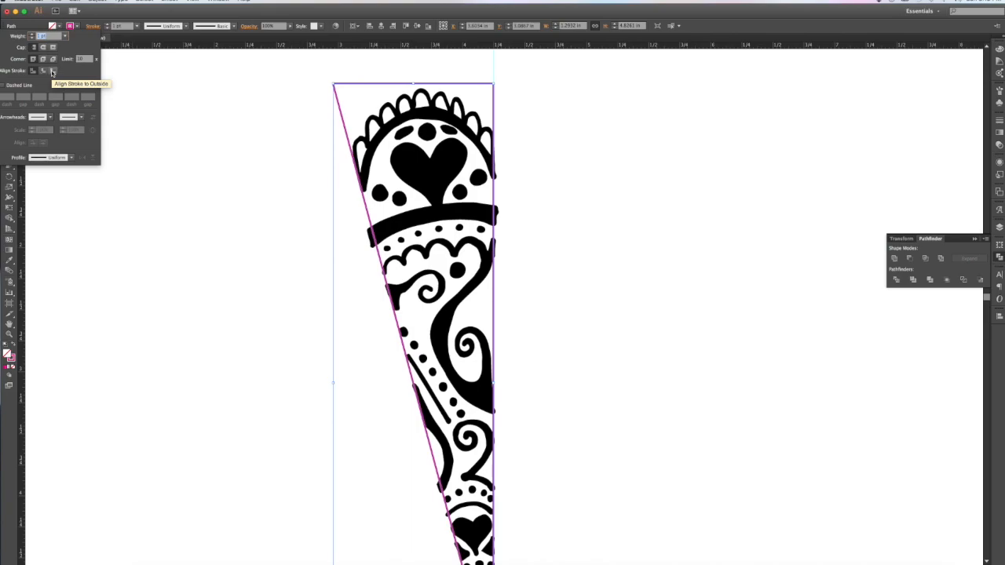
pyautogui.click(51, 71)
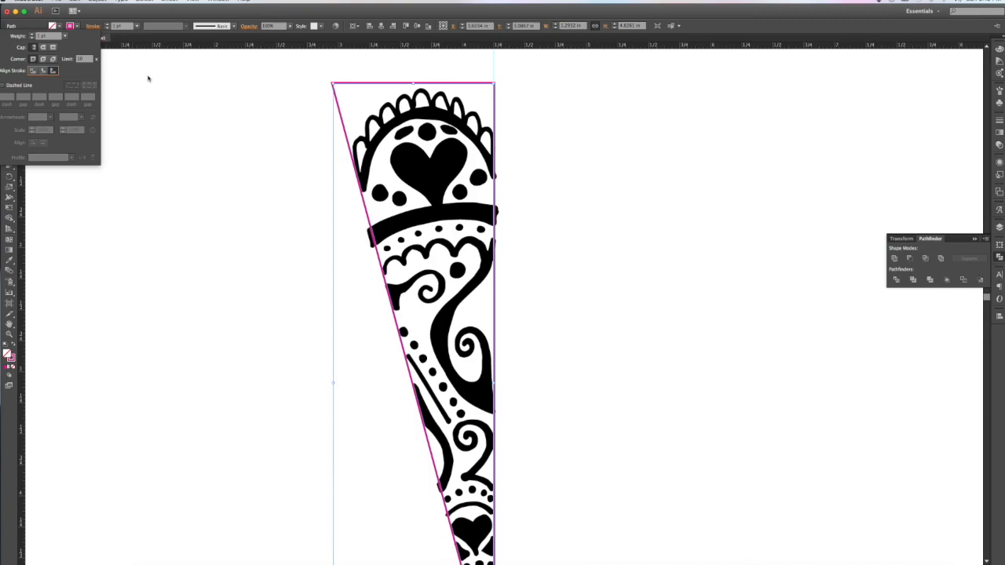
pyautogui.click(147, 78)
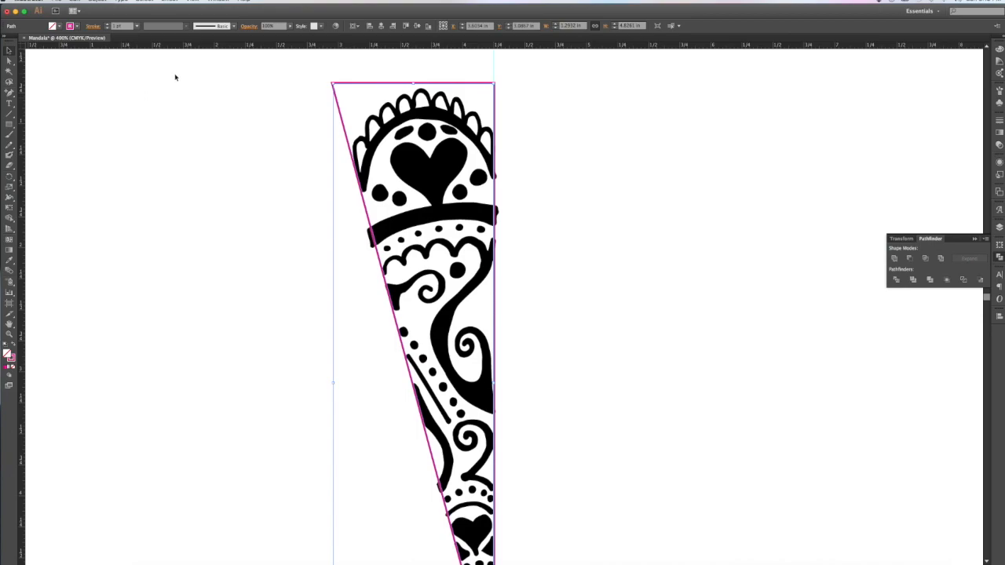
pyautogui.click(108, 25)
pyautogui.click(108, 24)
pyautogui.click(108, 24)
pyautogui.click(107, 24)
pyautogui.click(108, 25)
pyautogui.click(107, 24)
pyautogui.click(108, 24)
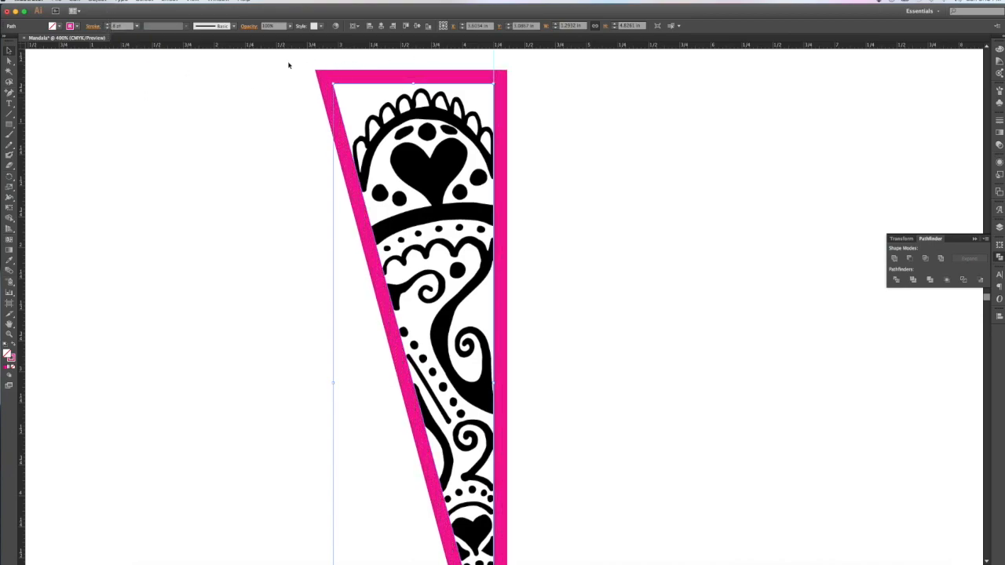
pyautogui.scroll(-10, 413, 478)
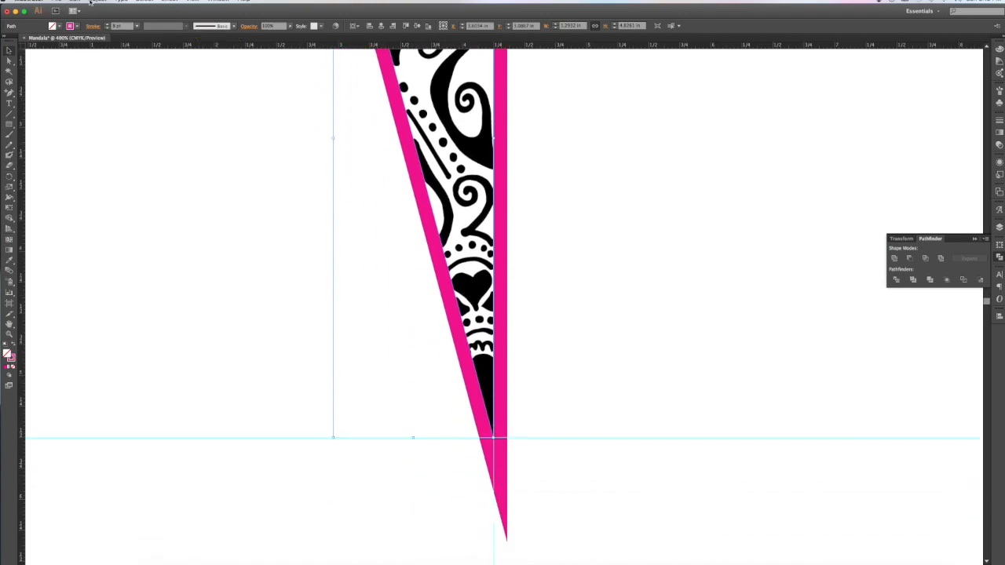
pyautogui.click(97, 2)
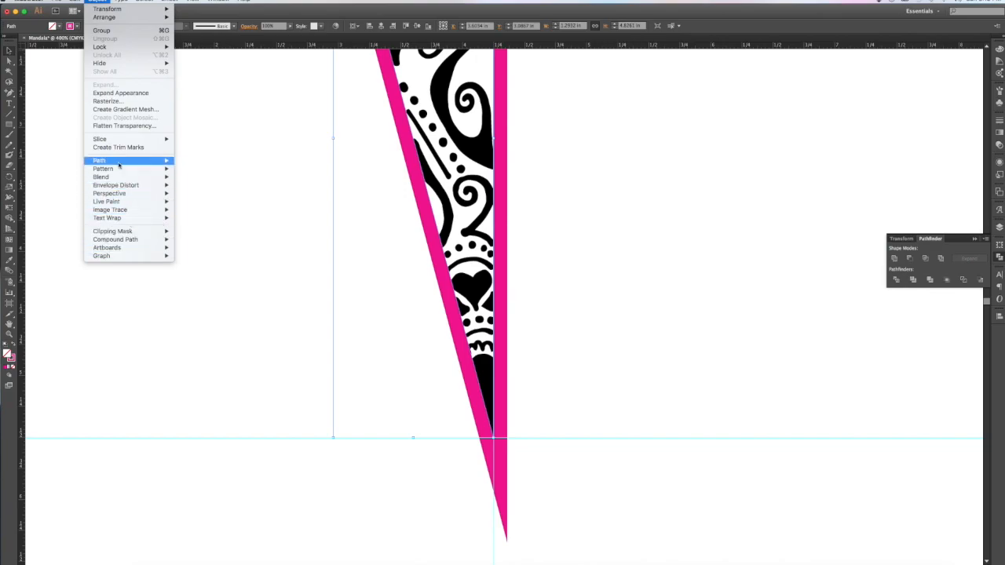
# Step: Convert the triangle's border stroke into a filled shape with Outline Stroke
pyautogui.moveTo(120, 163)
pyautogui.click(219, 182)
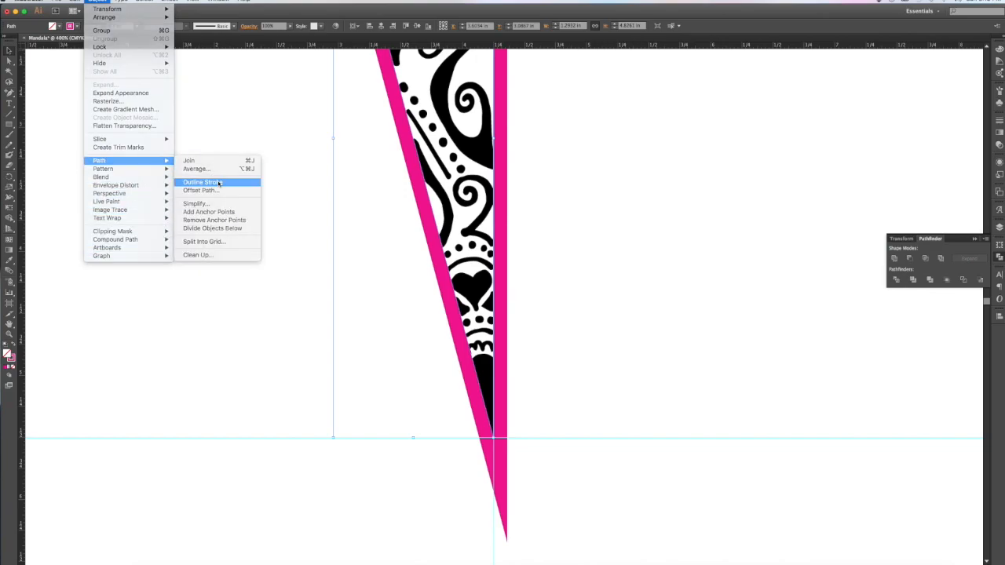
pyautogui.click(200, 220)
# Step: Marquee-select the triangle and mandala slice and split them with Pathfinder Divide
pyautogui.scroll(10, 201, 223)
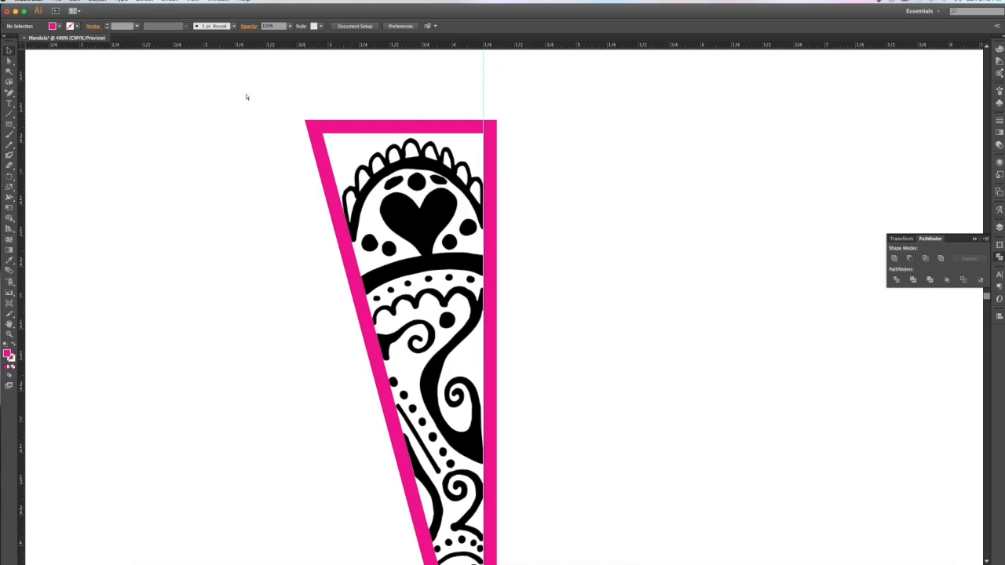
pyautogui.press('super+0')
pyautogui.press('super+equal')
pyautogui.press('super+equal')
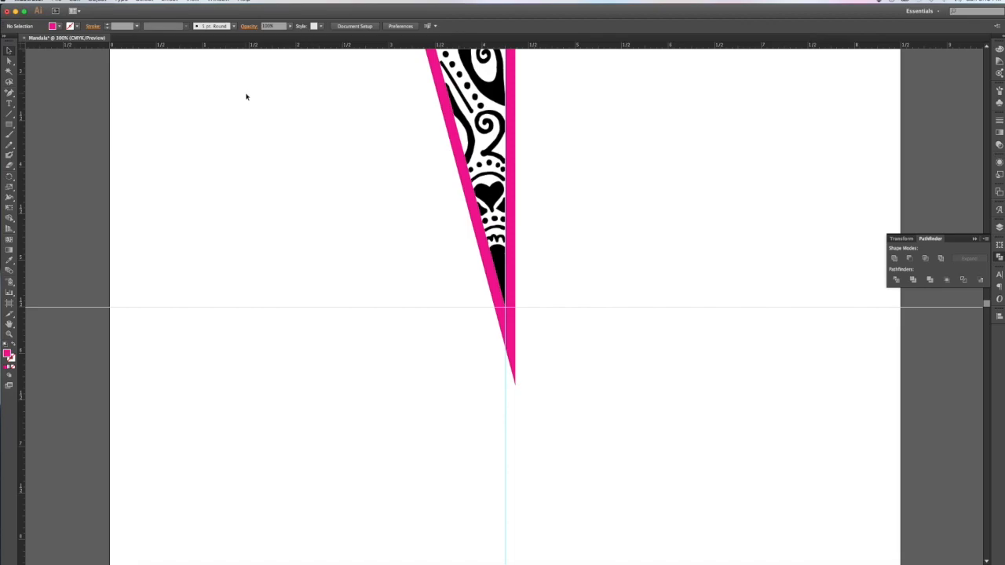
pyautogui.scroll(10, 245, 97)
pyautogui.moveTo(333, 62); pyautogui.dragTo(574, 555)
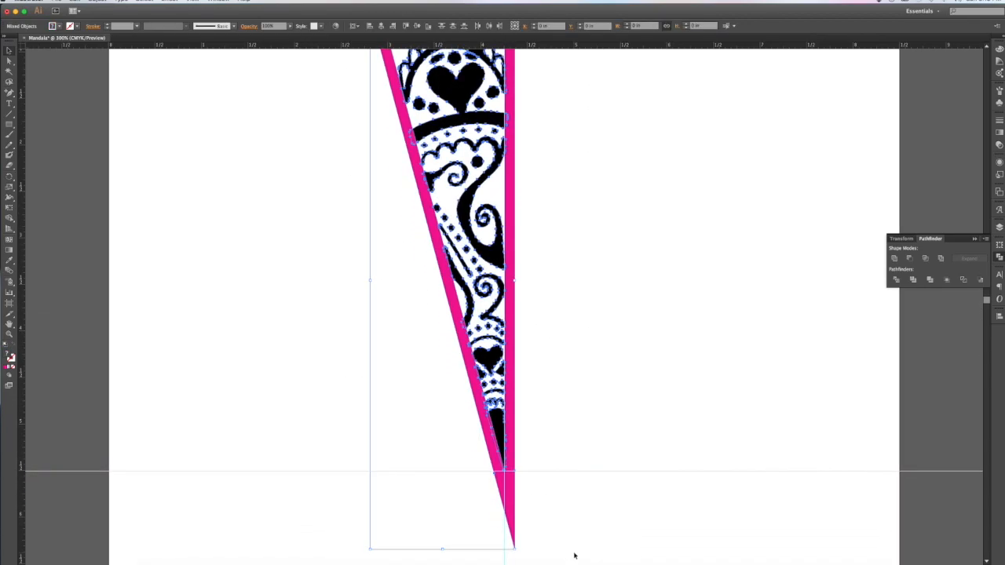
pyautogui.scroll(3, 588, 517)
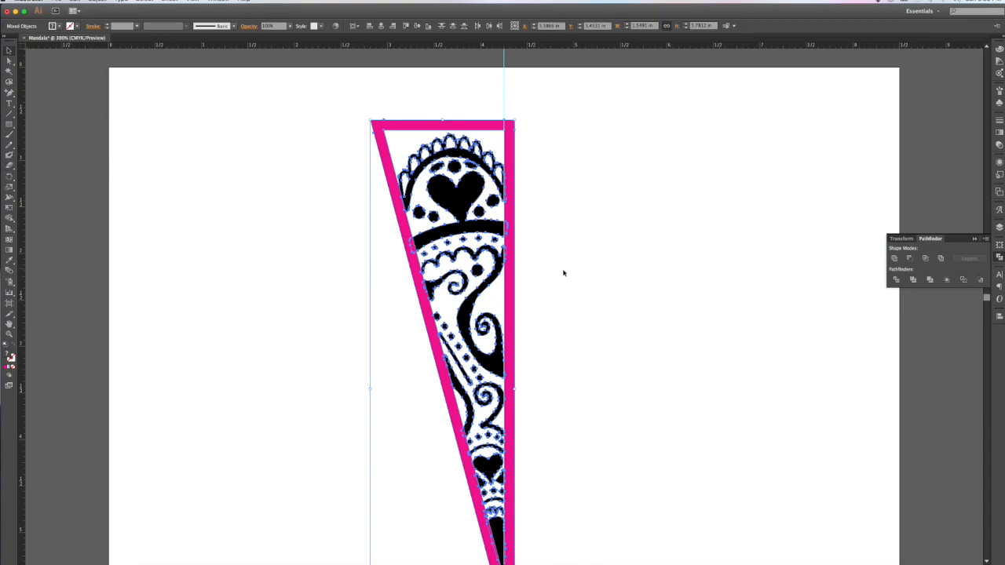
pyautogui.click(895, 281)
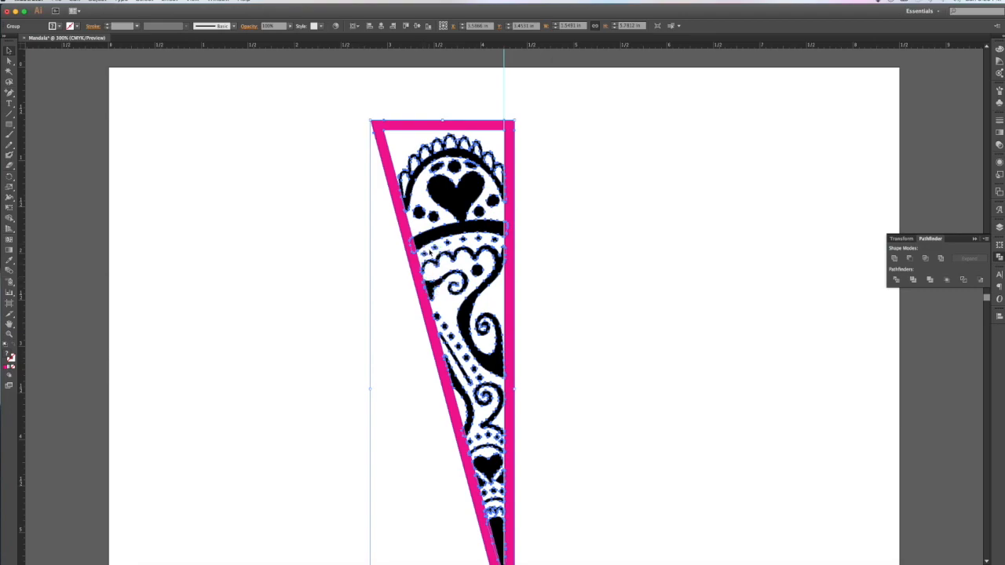
# Step: Ungroup the divided pieces and deselect them
pyautogui.click(99, 2)
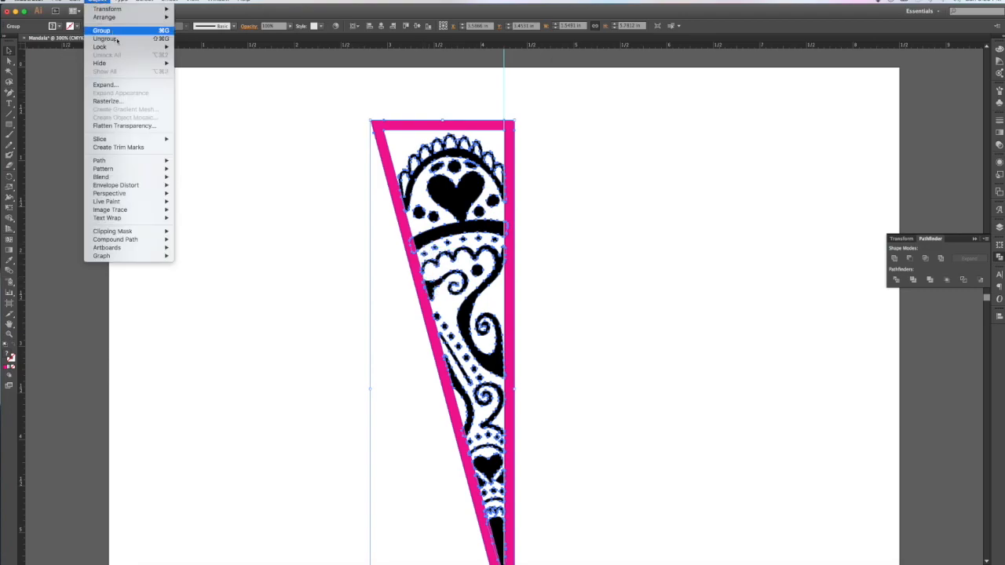
pyautogui.click(106, 40)
pyautogui.press('super+8')
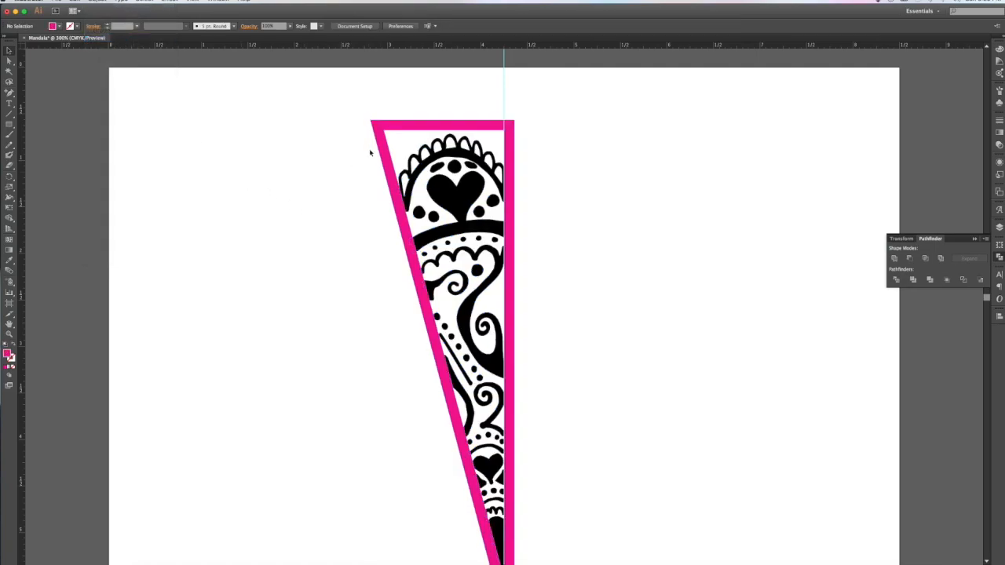
pyautogui.click(303, 144)
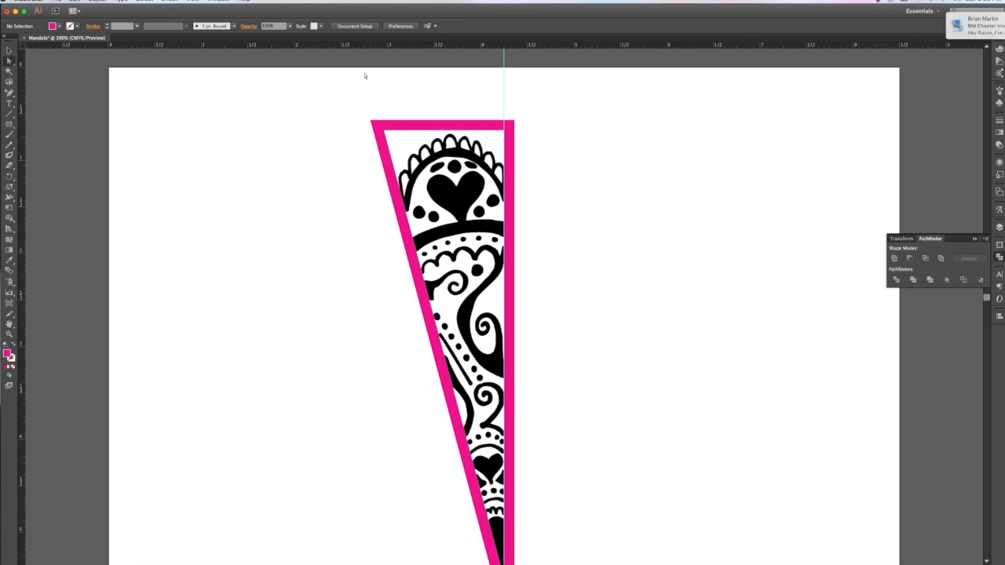
# Step: Select every magenta border piece via Select > Same > Fill Color and delete them
pyautogui.click(377, 123)
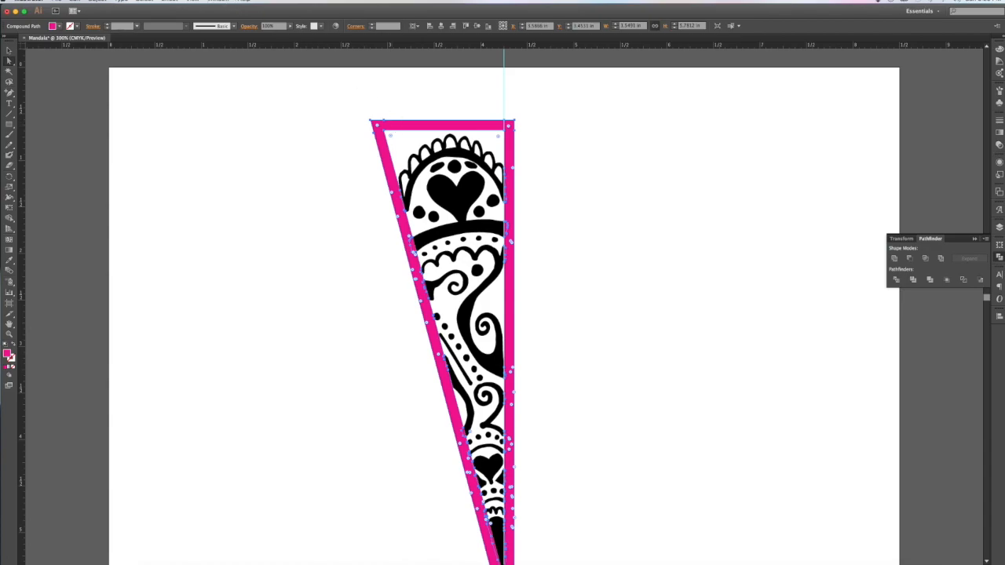
pyautogui.click(145, 1)
pyautogui.moveTo(184, 79)
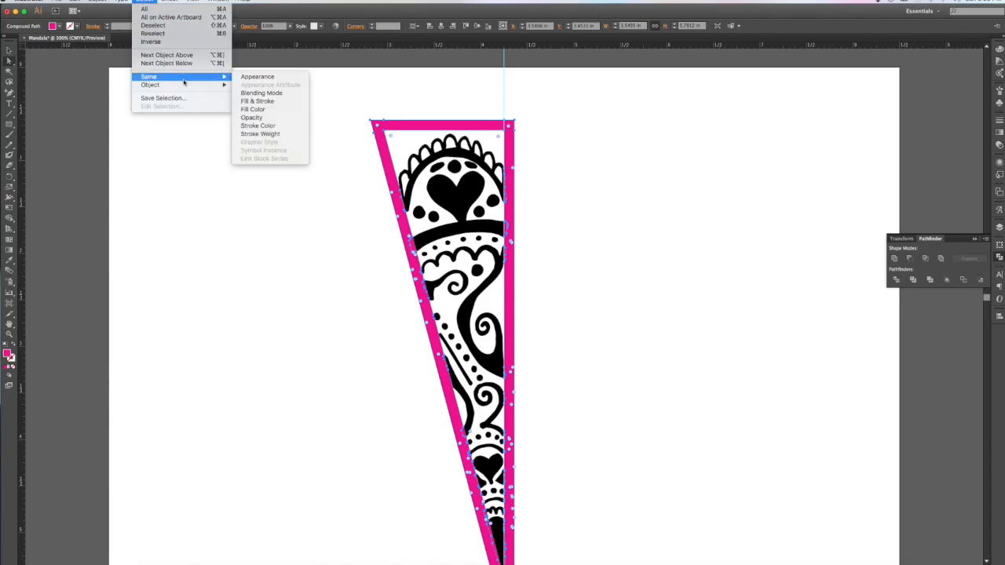
pyautogui.click(255, 109)
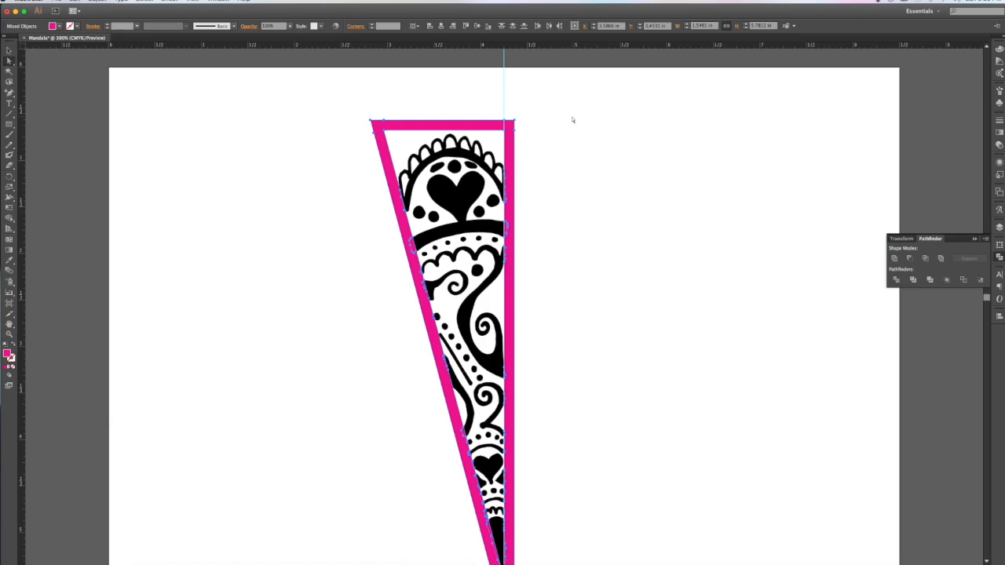
pyautogui.press('Delete')
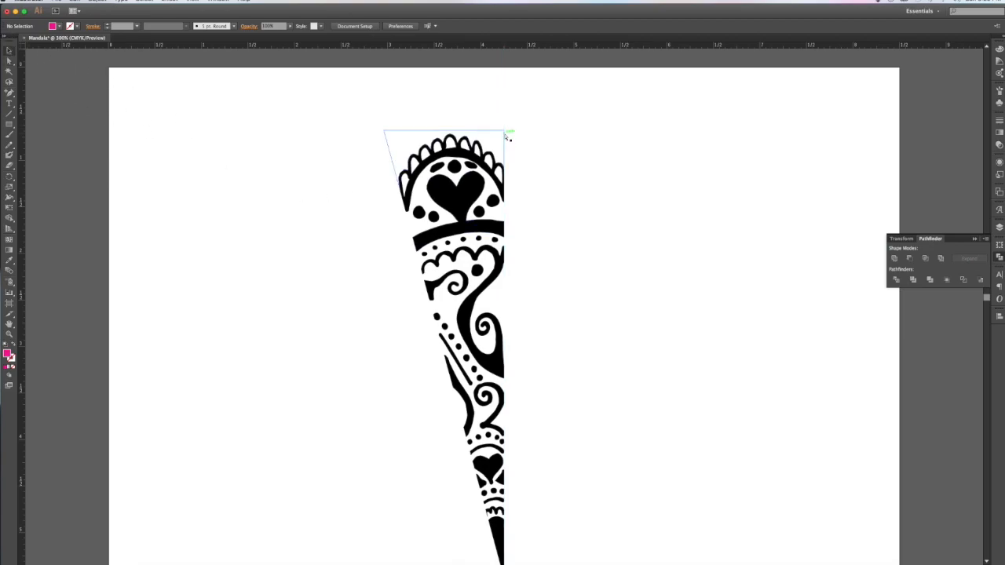
# Step: Delete the leftover triangle path at the top of the slice
pyautogui.scroll(-3, 510, 135)
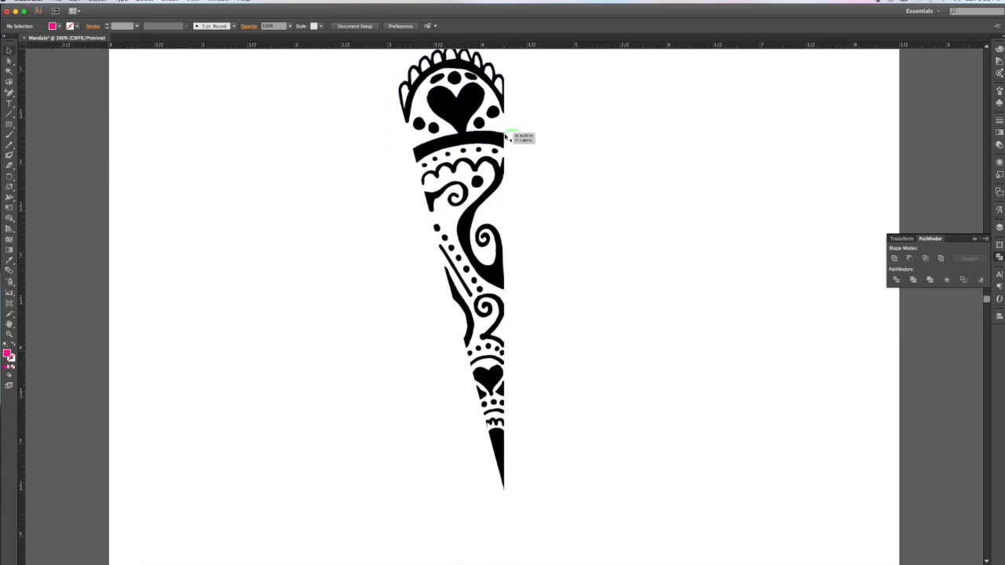
pyautogui.scroll(3, 510, 134)
pyautogui.scroll(-3, 506, 138)
pyautogui.scroll(3, 506, 137)
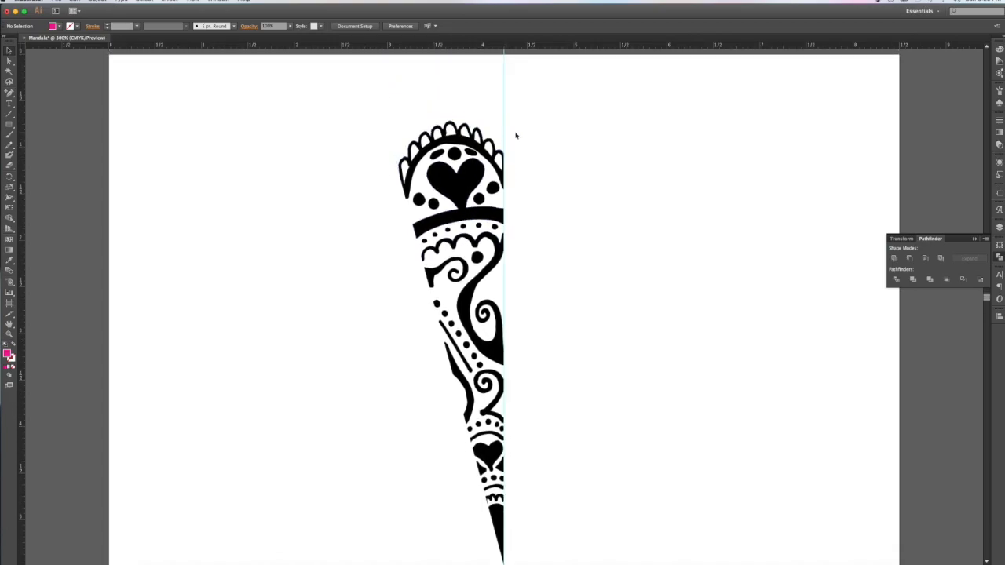
pyautogui.click(491, 119)
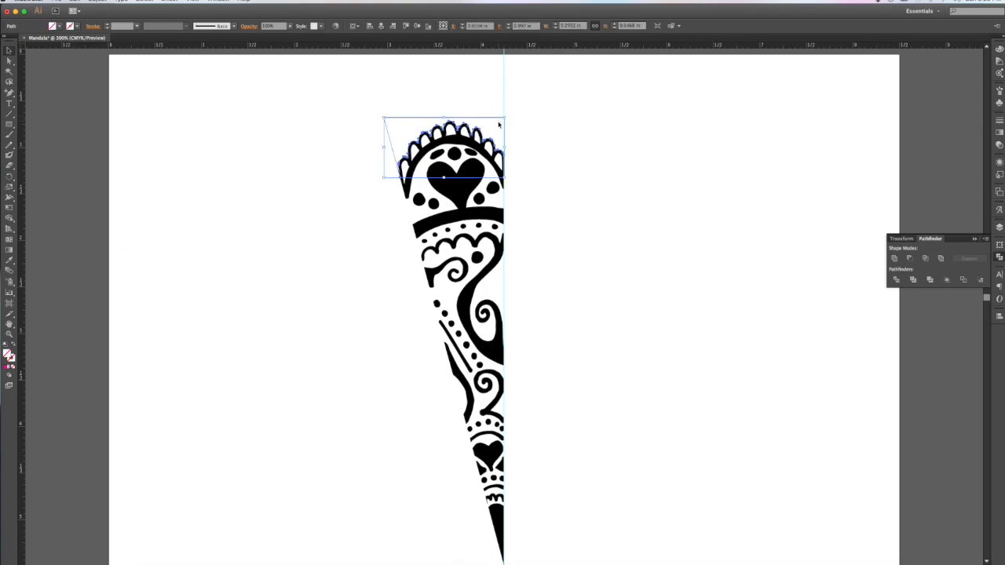
pyautogui.press('Delete')
# Step: Select the black pieces by matching fill colour, then undo and delete a leftover path
pyautogui.click(449, 138)
pyautogui.click(424, 113)
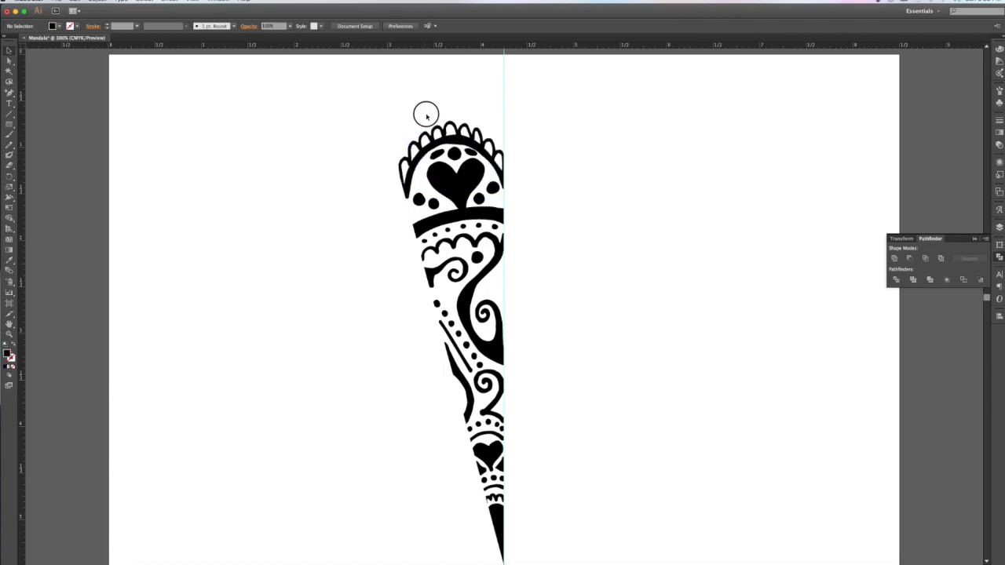
pyautogui.click(427, 119)
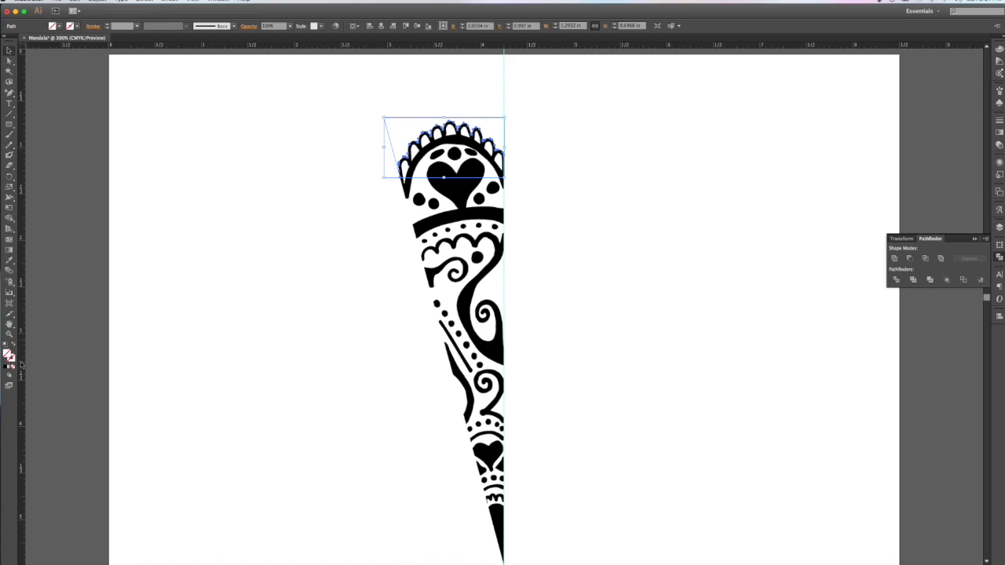
pyautogui.click(146, 0)
pyautogui.moveTo(163, 77)
pyautogui.click(285, 109)
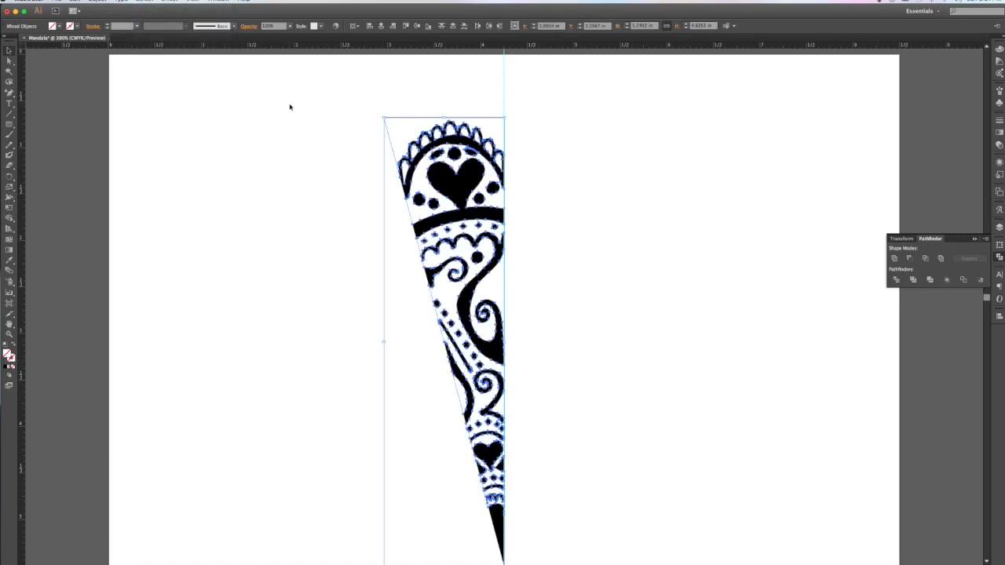
pyautogui.click(538, 308)
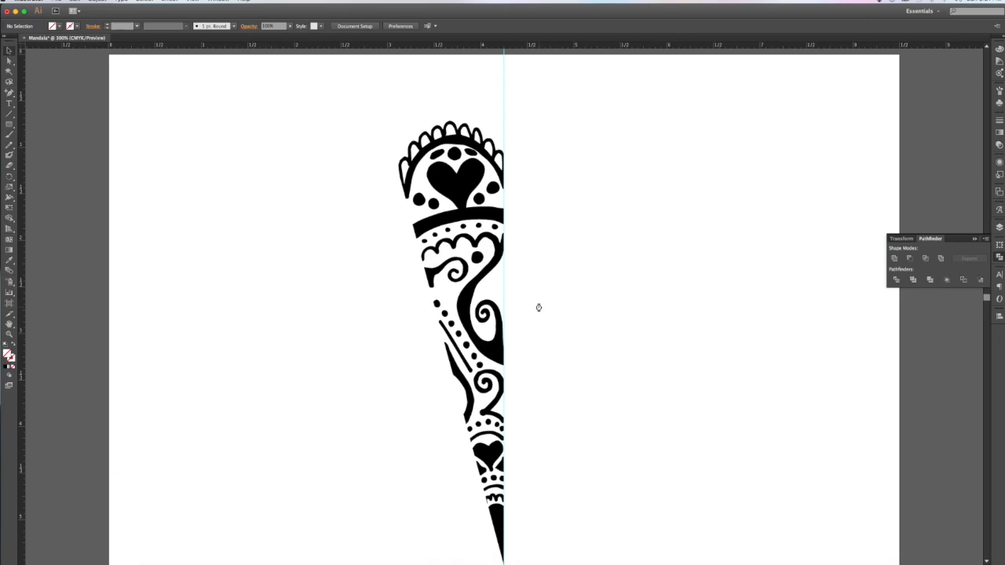
pyautogui.press('super+z')
pyautogui.press('Delete')
# Step: Select all the mandala wedge artwork with Cmd+A
pyautogui.scroll(-1, 558, 297)
pyautogui.press('super+a')
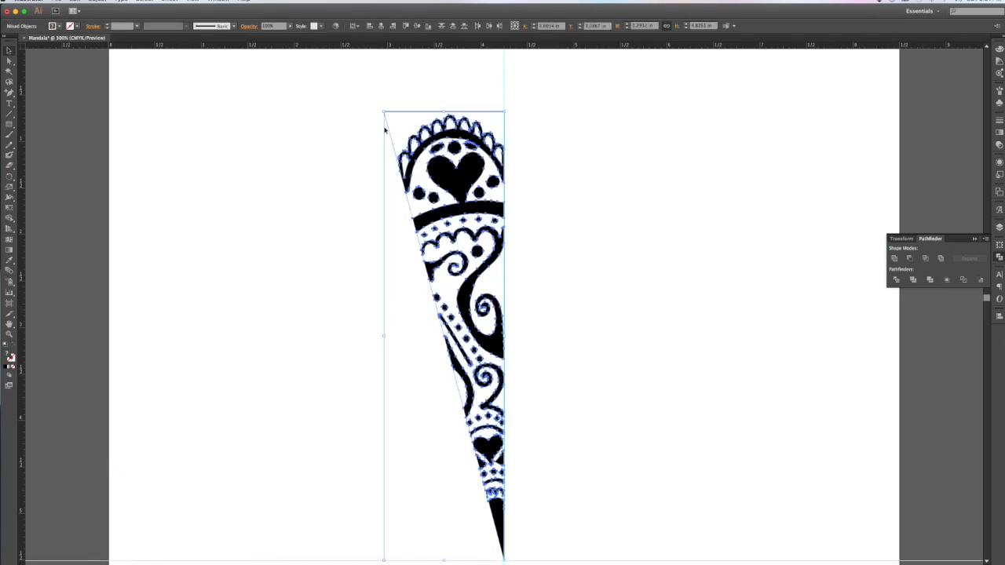
pyautogui.scroll(-5, 591, 463)
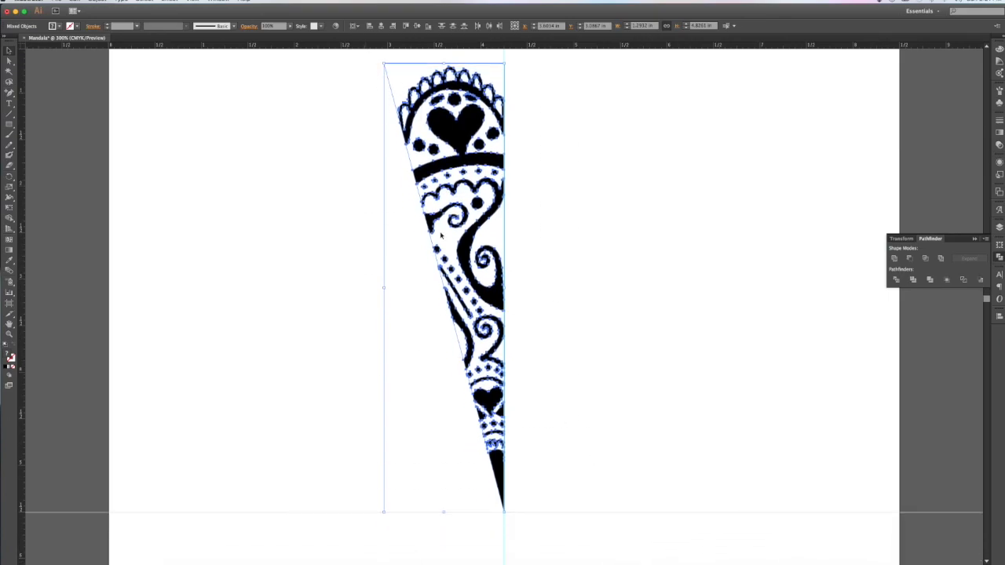
pyautogui.click(58, 27)
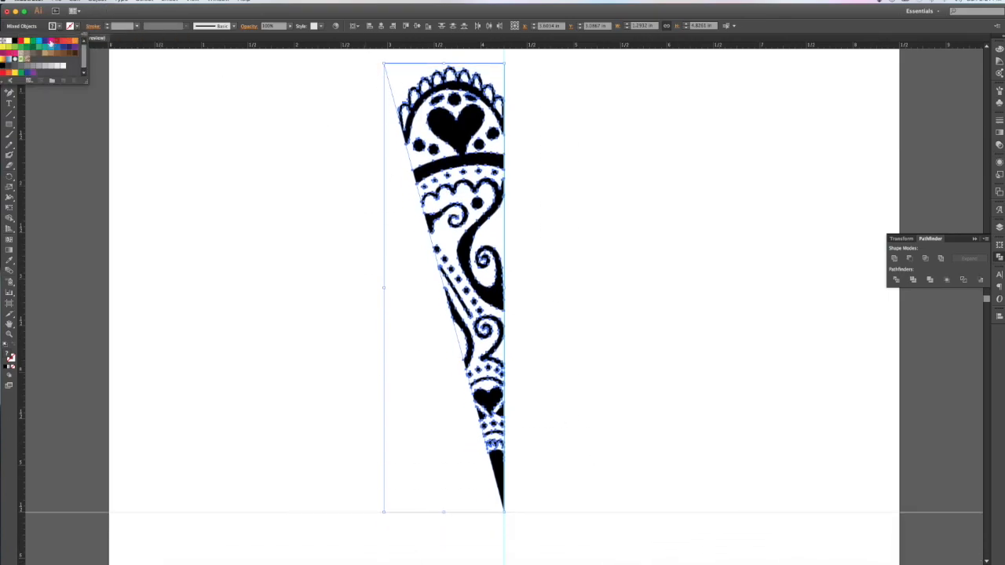
pyautogui.click(39, 49)
pyautogui.click(309, 158)
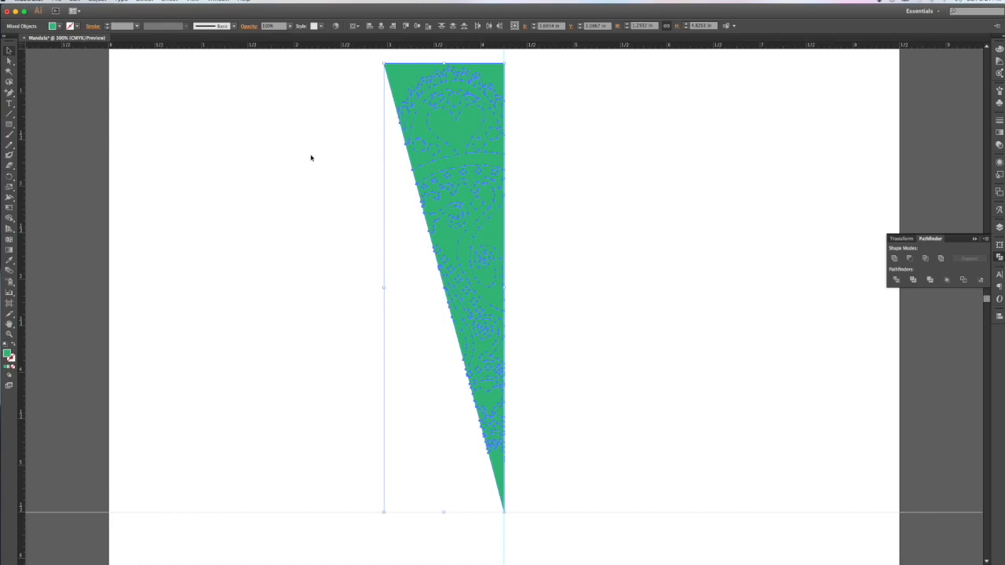
pyautogui.click(310, 158)
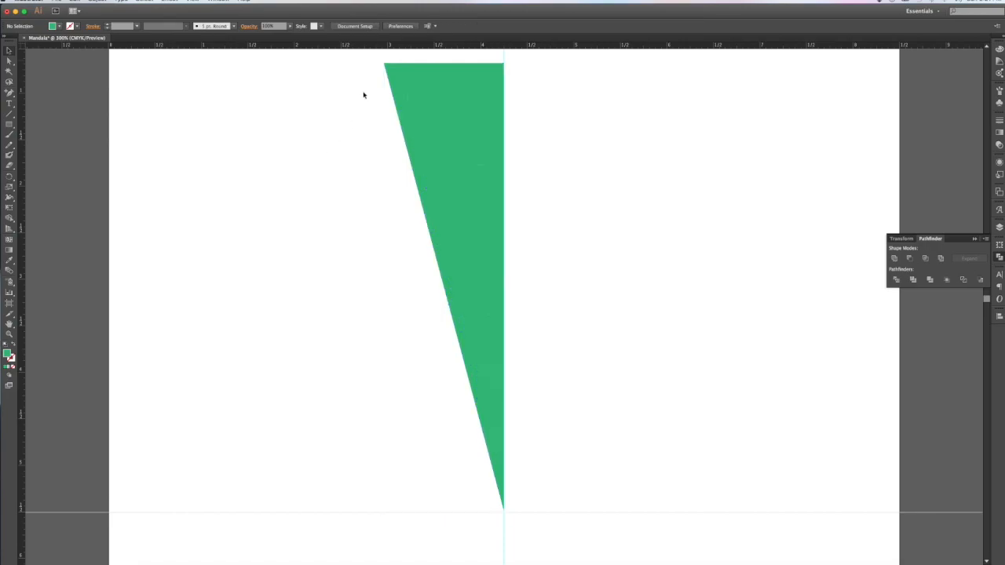
pyautogui.moveTo(399, 74); pyautogui.dragTo(220, 88)
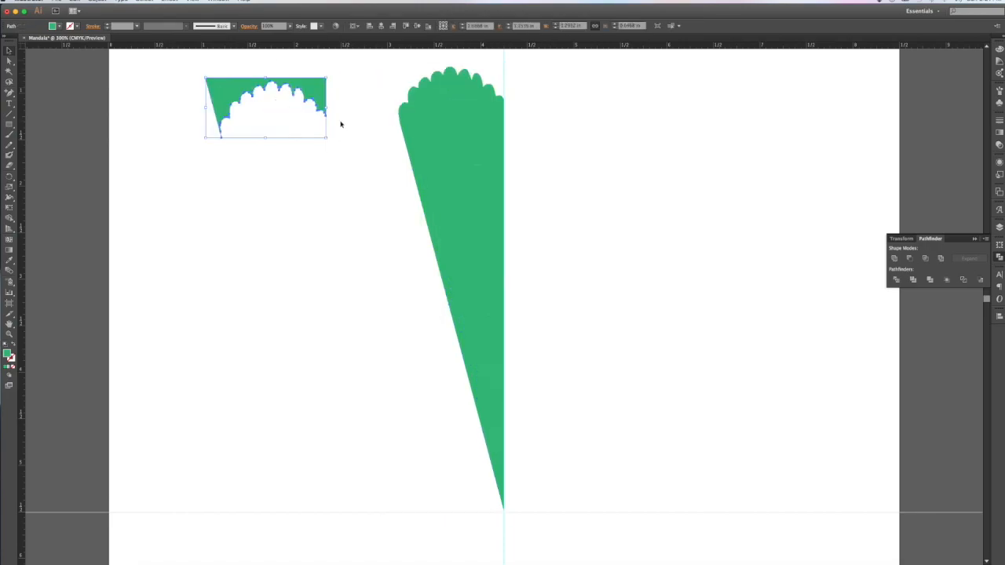
pyautogui.press('super+z')
pyautogui.press('super+z')
pyautogui.press('super+z')
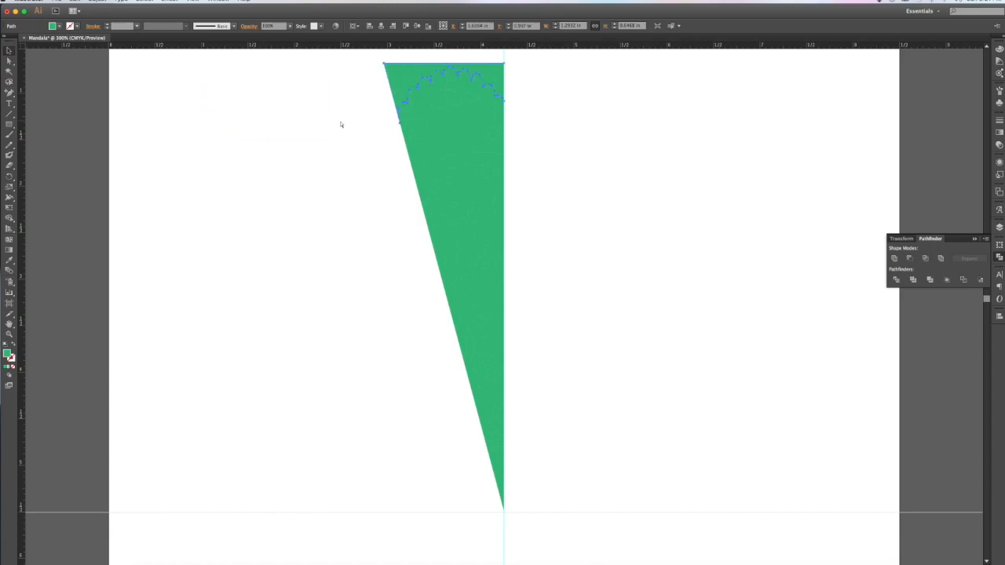
pyautogui.click(390, 74)
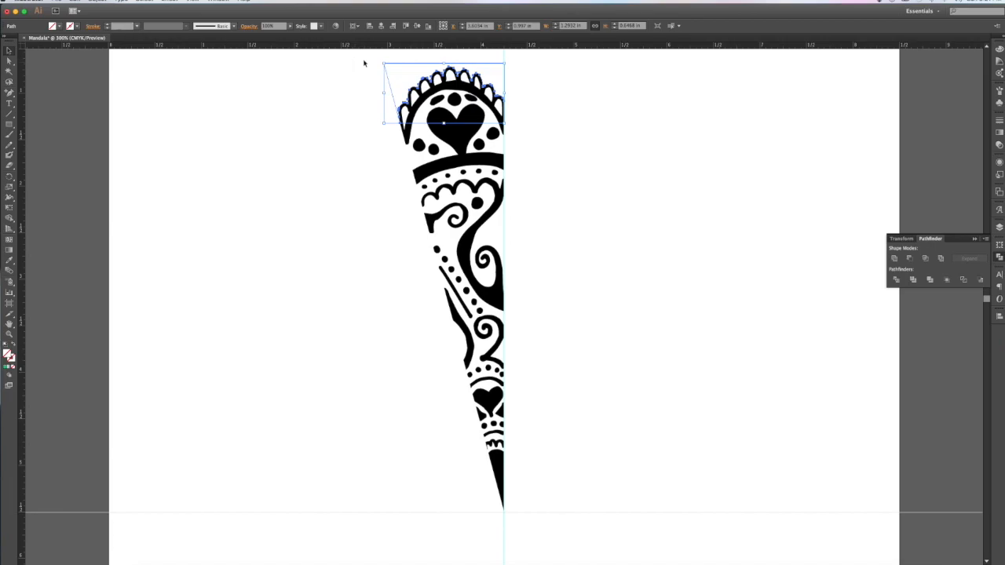
pyautogui.click(146, 2)
pyautogui.moveTo(185, 78)
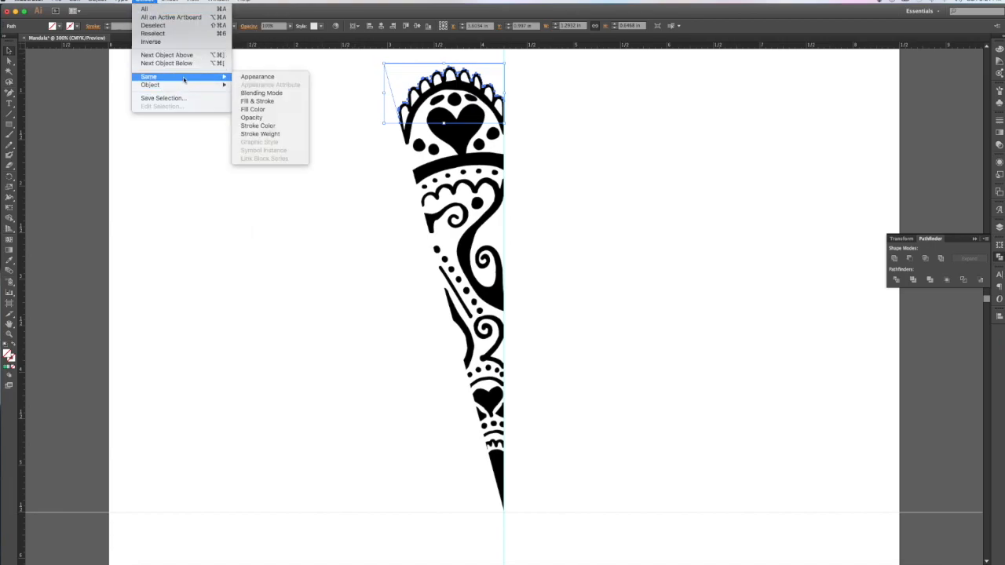
pyautogui.click(298, 110)
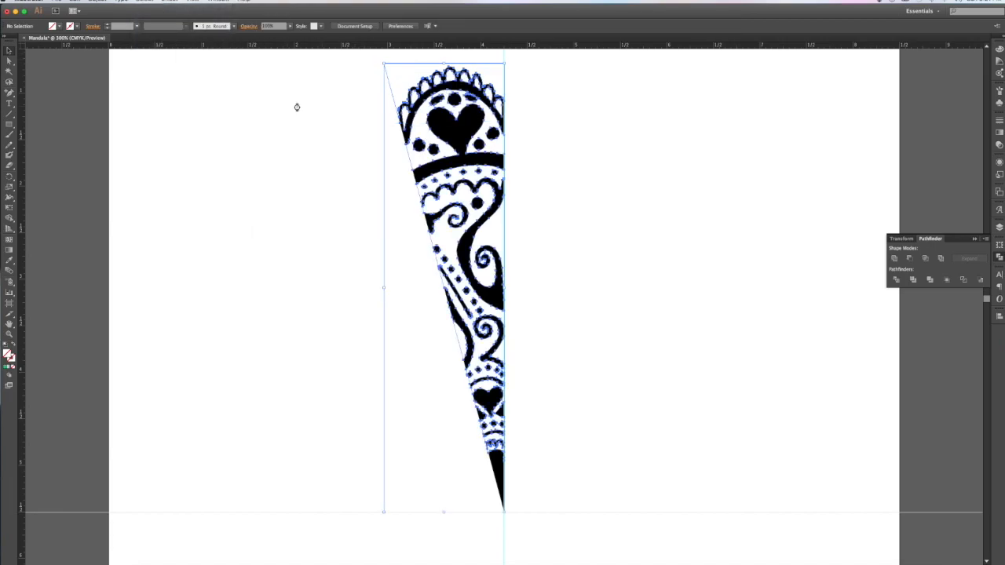
pyautogui.click(297, 108)
pyautogui.moveTo(354, 66); pyautogui.dragTo(630, 526)
pyautogui.click(53, 26)
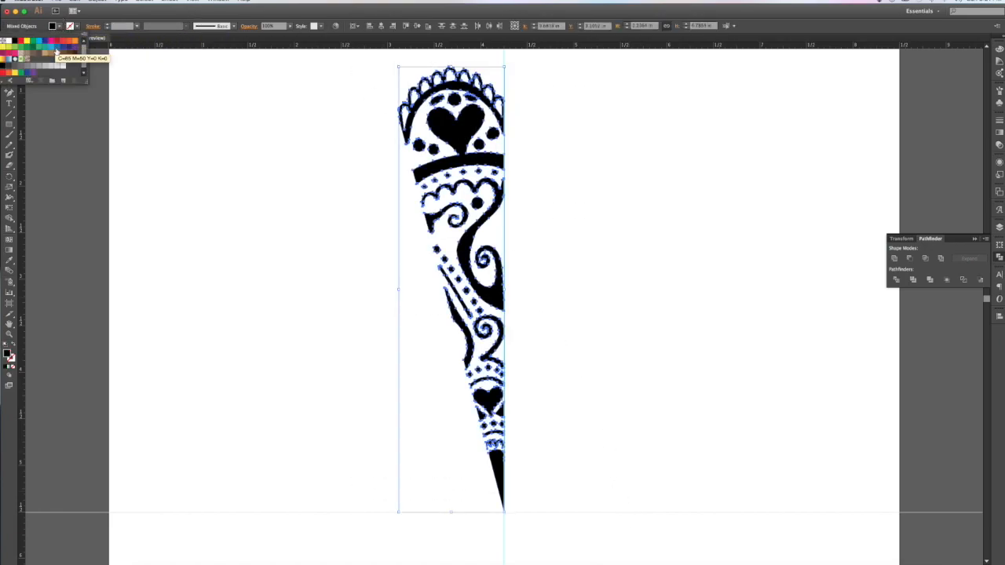
pyautogui.click(40, 47)
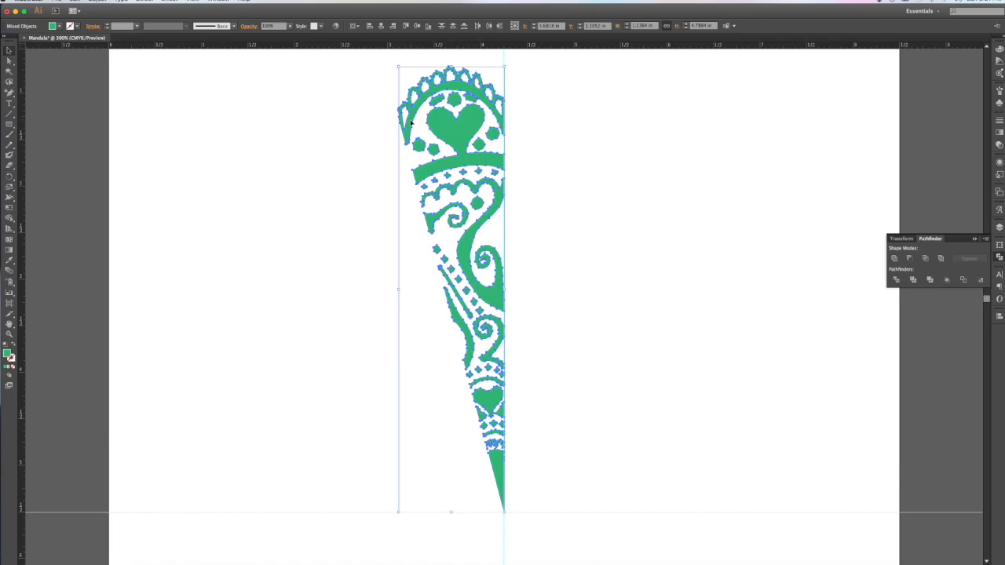
pyautogui.click(351, 109)
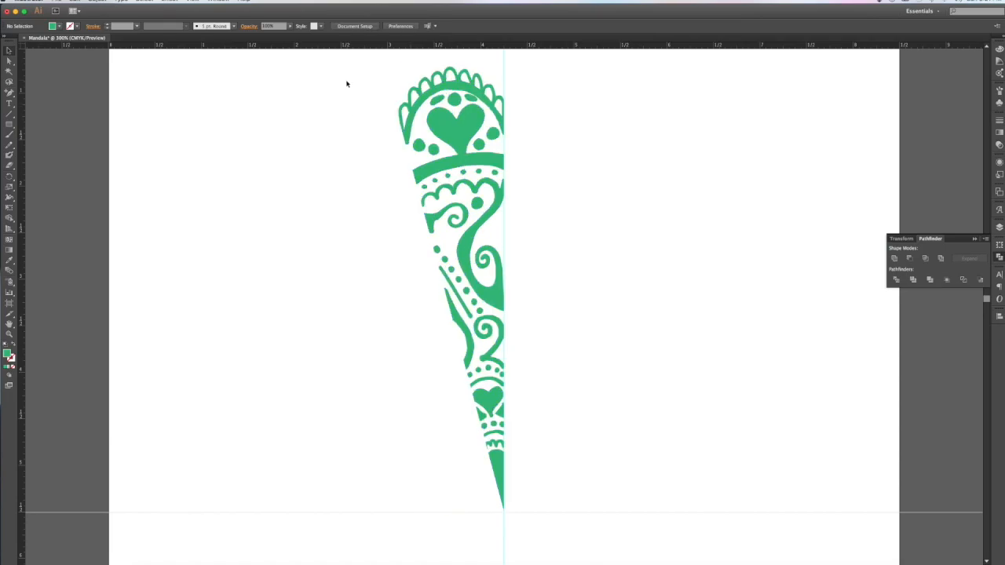
pyautogui.hotkey('ctrl', 'z')
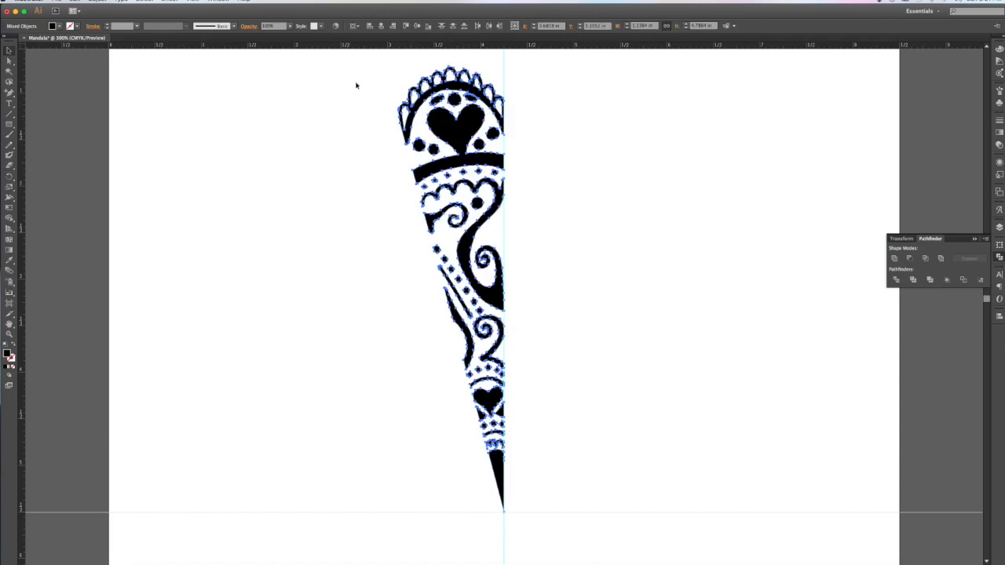
pyautogui.moveTo(337, 58); pyautogui.dragTo(533, 527)
# Step: Group the mandala pieces and snap the wedge's pointed tip onto the vertical guide
pyautogui.click(97, 1)
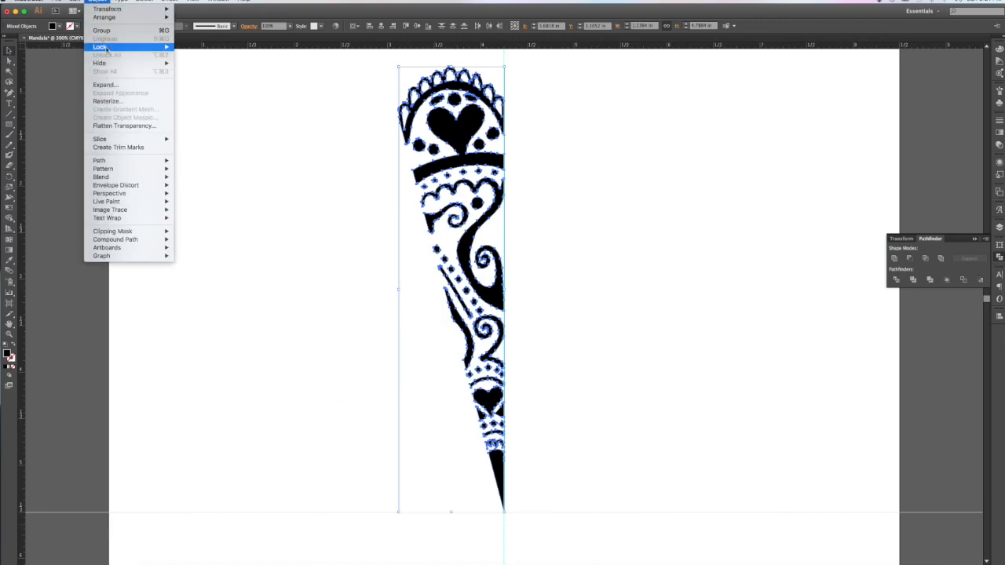
pyautogui.click(105, 31)
pyautogui.press('super+equal')
pyautogui.press('super+equal')
pyautogui.press('super+equal')
pyautogui.press('super+equal')
pyautogui.press('super+equal')
pyautogui.press('super+equal')
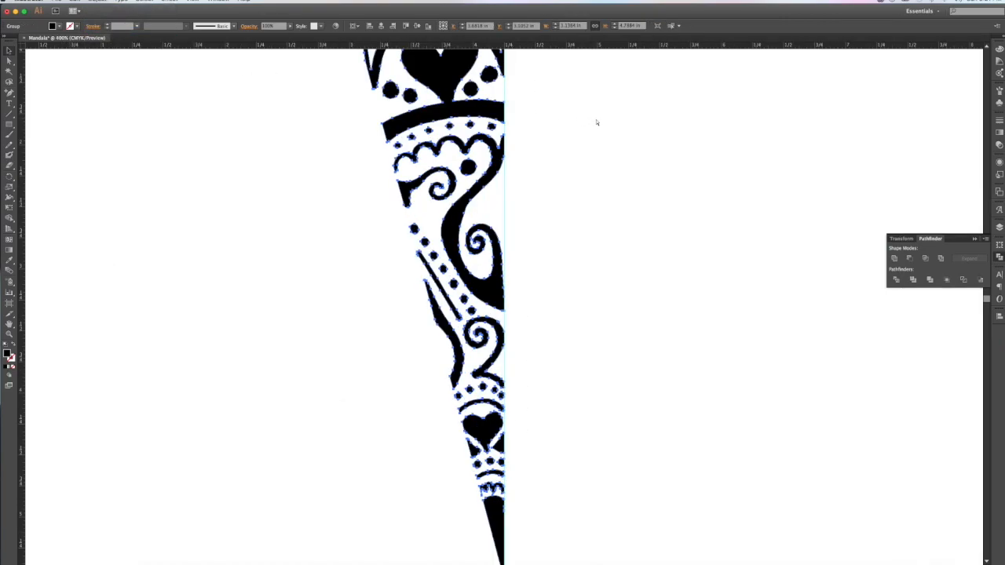
pyautogui.press('super+equal')
pyautogui.hscroll(2, 589, 131)
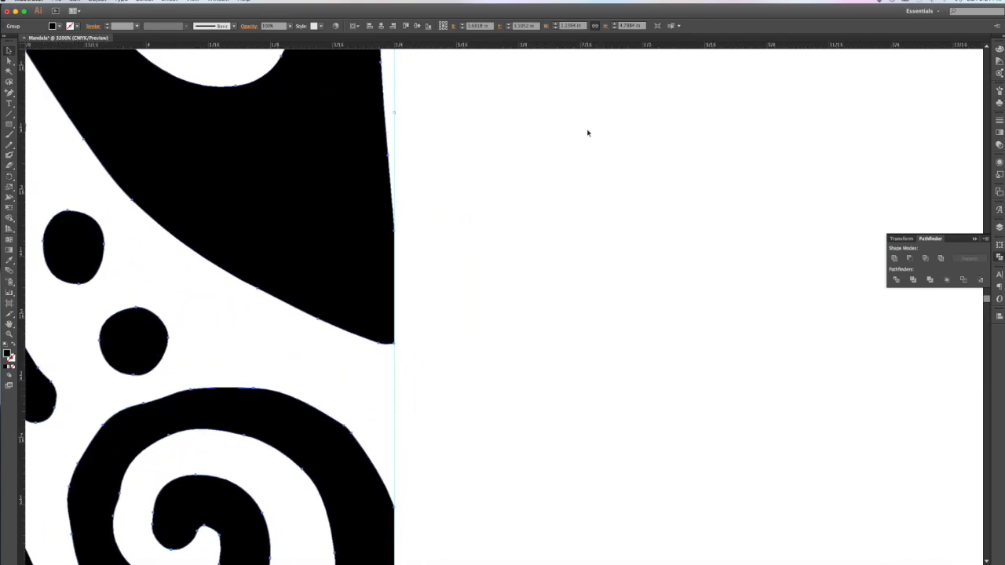
pyautogui.scroll(-12, 587, 133)
pyautogui.scroll(-10, 587, 132)
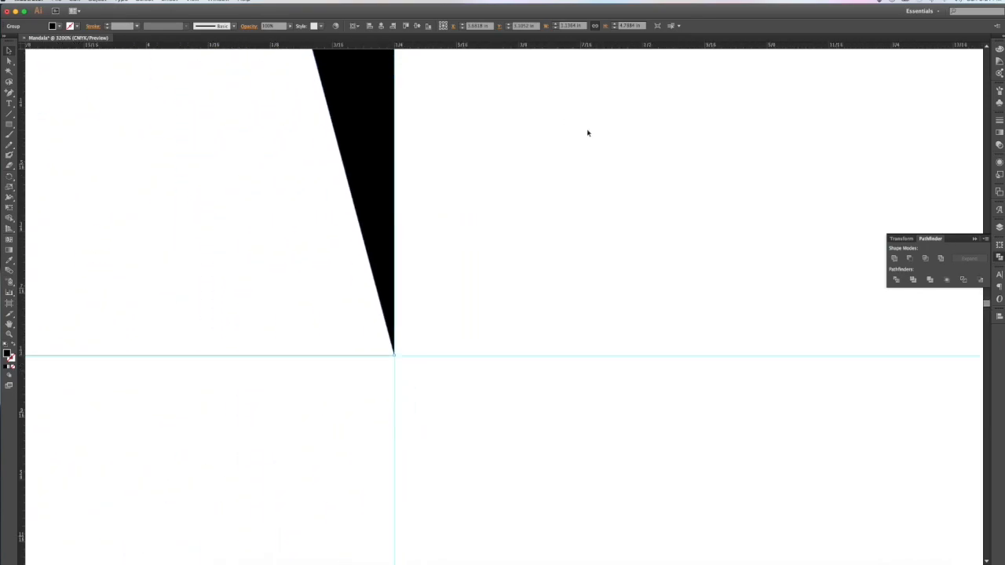
pyautogui.moveTo(359, 124)
pyautogui.mouseDown()
pyautogui.moveTo(348, 121)
pyautogui.moveTo(372, 123)
pyautogui.mouseUp()
pyautogui.scroll(8, 431, 164)
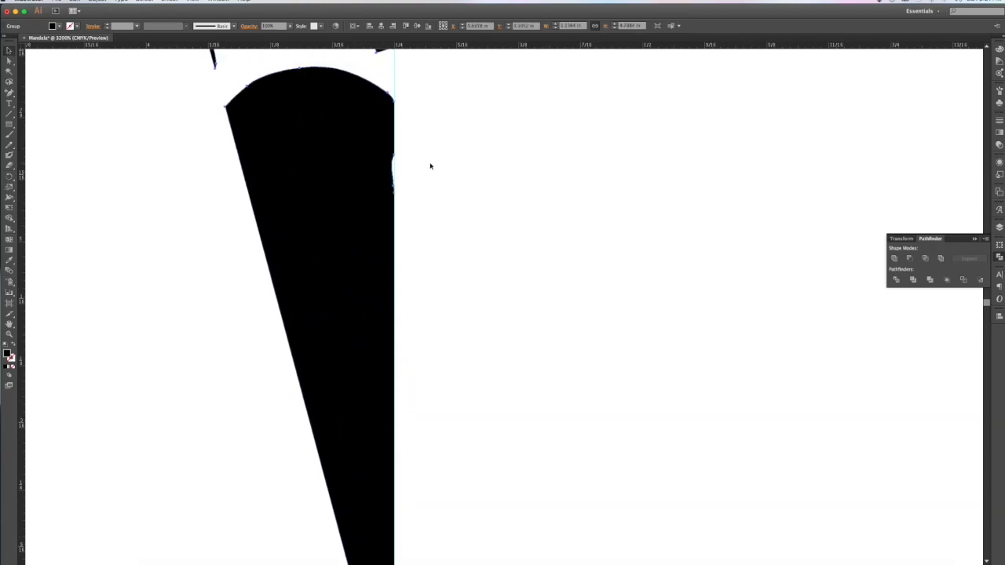
pyautogui.scroll(2, 417, 165)
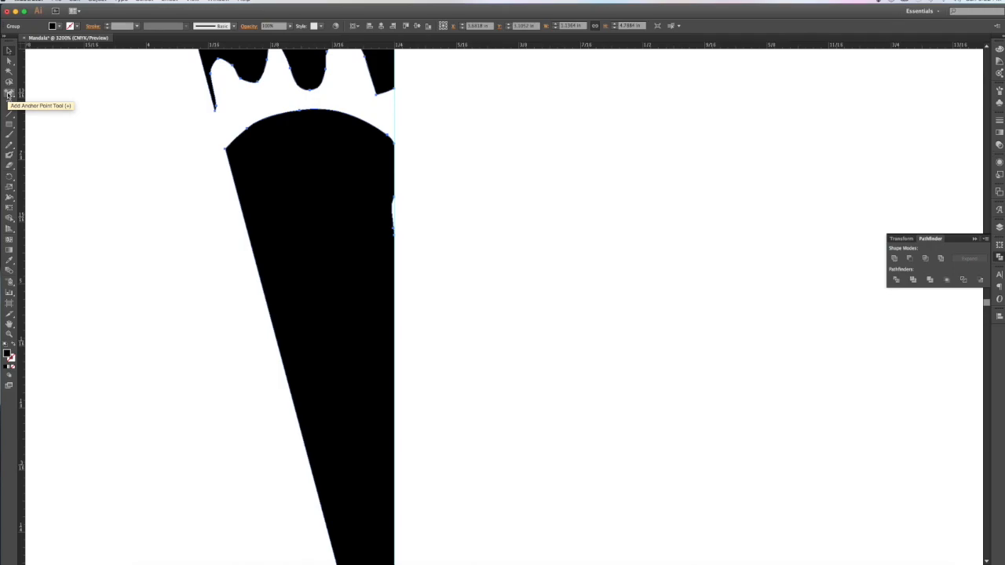
# Step: Remove two stray anchor points from the wedge's right edge with Delete Anchor Point
pyautogui.moveTo(8, 93); pyautogui.dragTo(52, 119)
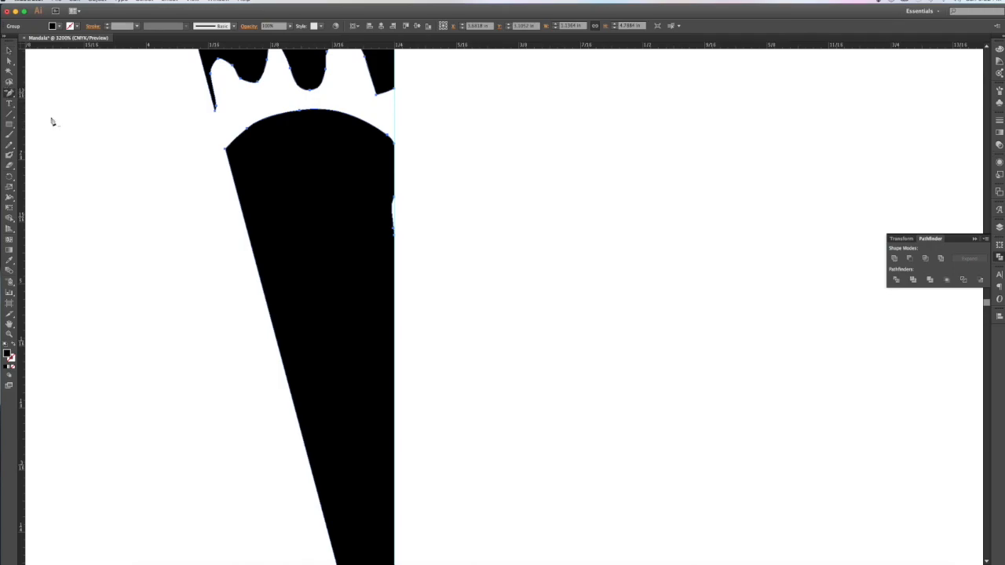
pyautogui.click(393, 228)
pyautogui.click(392, 199)
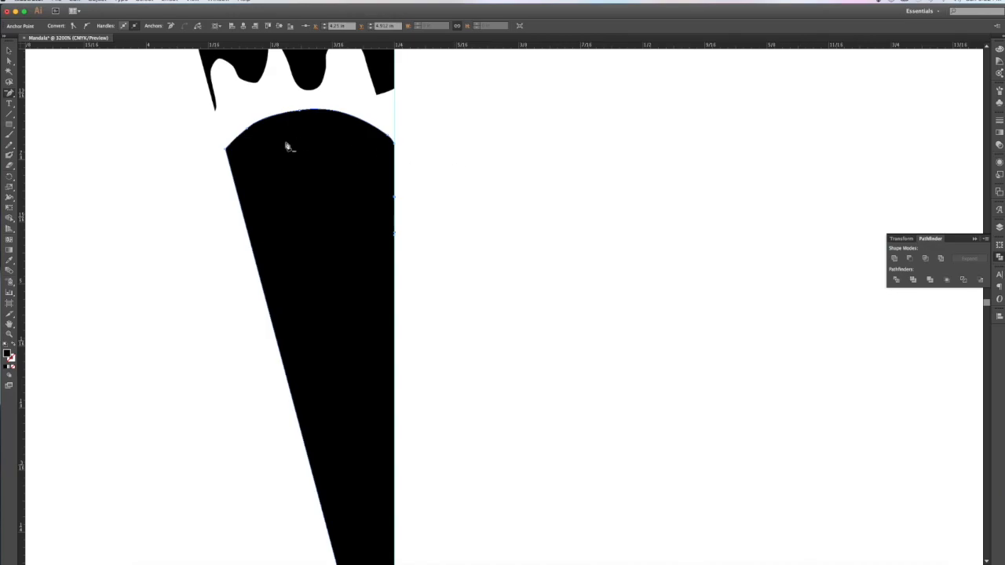
pyautogui.click(9, 51)
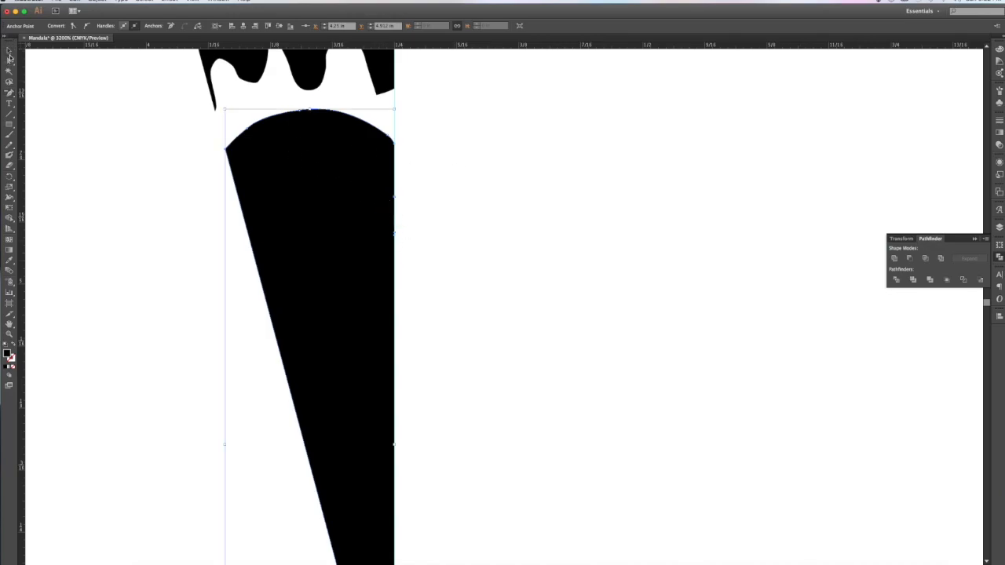
pyautogui.click(161, 154)
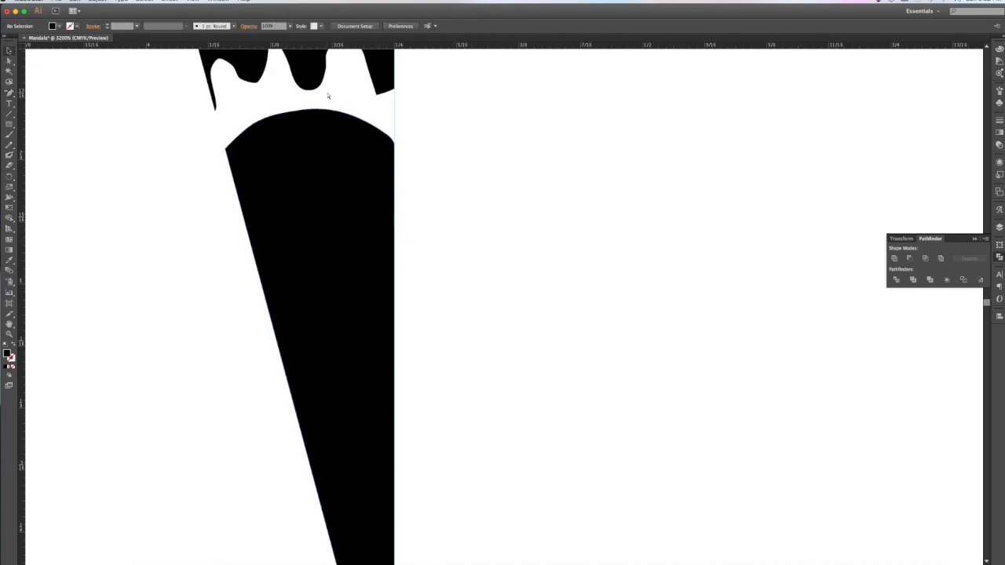
pyautogui.press('super+minus')
pyautogui.press('super+minus')
pyautogui.press('super+minus')
pyautogui.press('super+minus')
pyautogui.press('super+minus')
pyautogui.press('super+minus')
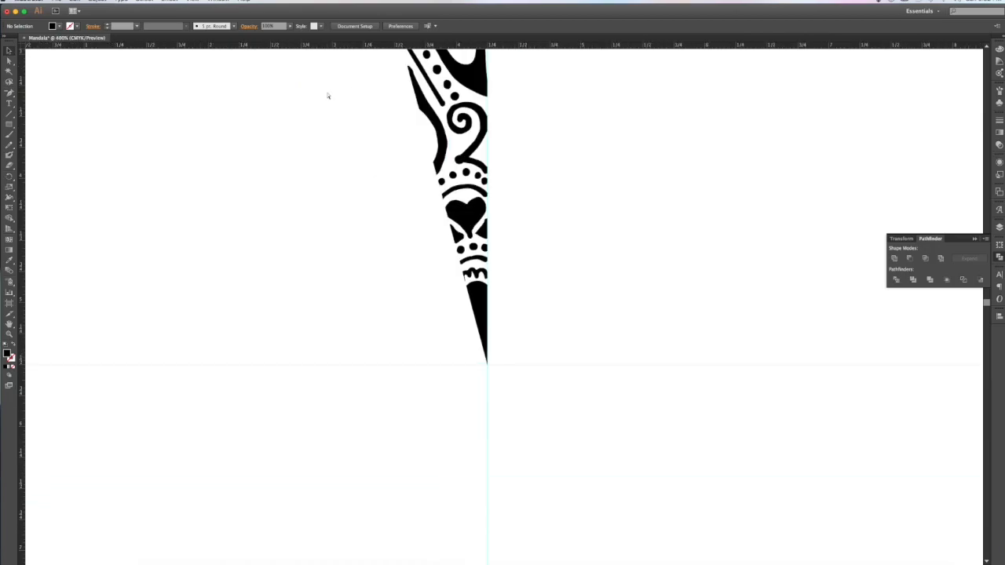
# Step: Undo an accidental move of the wedge group and zoom out to the full artboard
pyautogui.scroll(5, 330, 94)
pyautogui.moveTo(402, 93); pyautogui.dragTo(253, 114)
pyautogui.press('super+z')
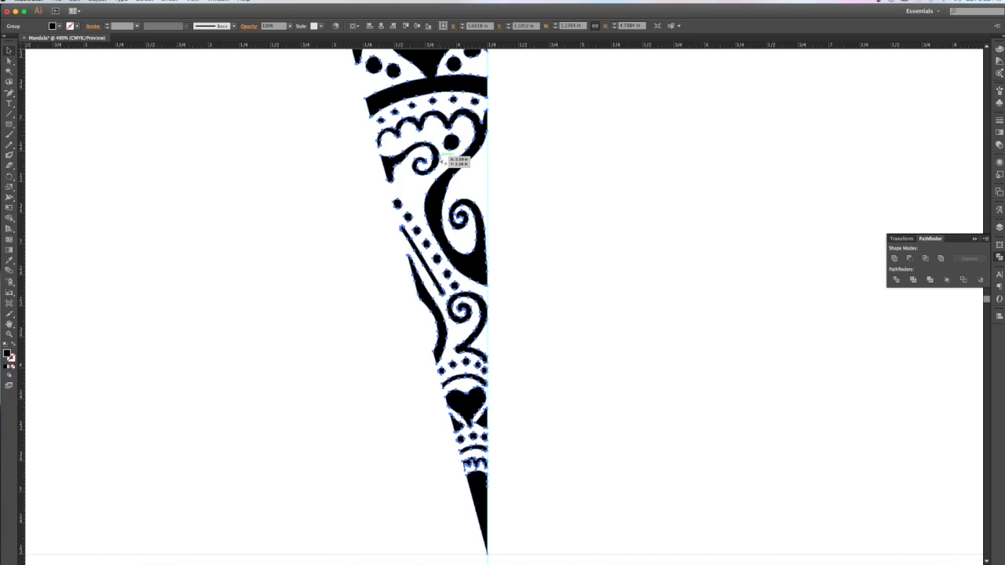
pyautogui.press('super+minus')
pyautogui.press('super+minus')
pyautogui.hscroll(5, 378, 130)
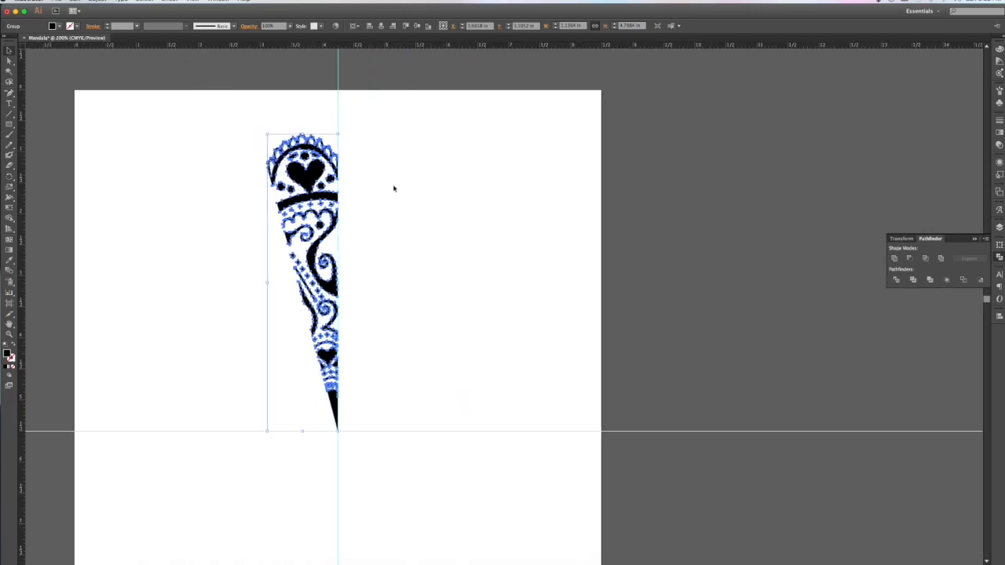
# Step: Select the half-wedge artwork and copy it with Edit > Copy
pyautogui.click(97, 1)
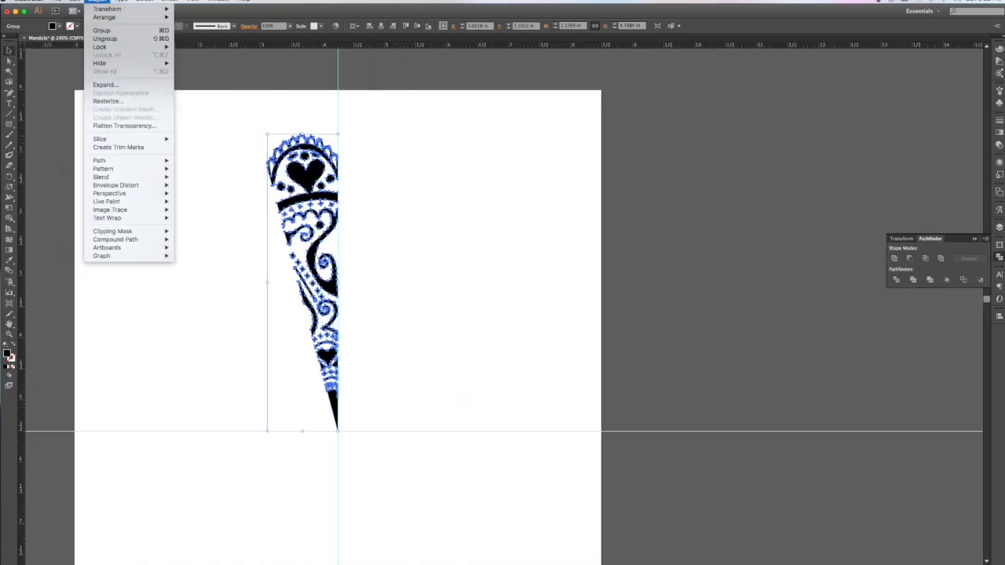
pyautogui.click(242, 136)
pyautogui.click(262, 140)
pyautogui.click(270, 140)
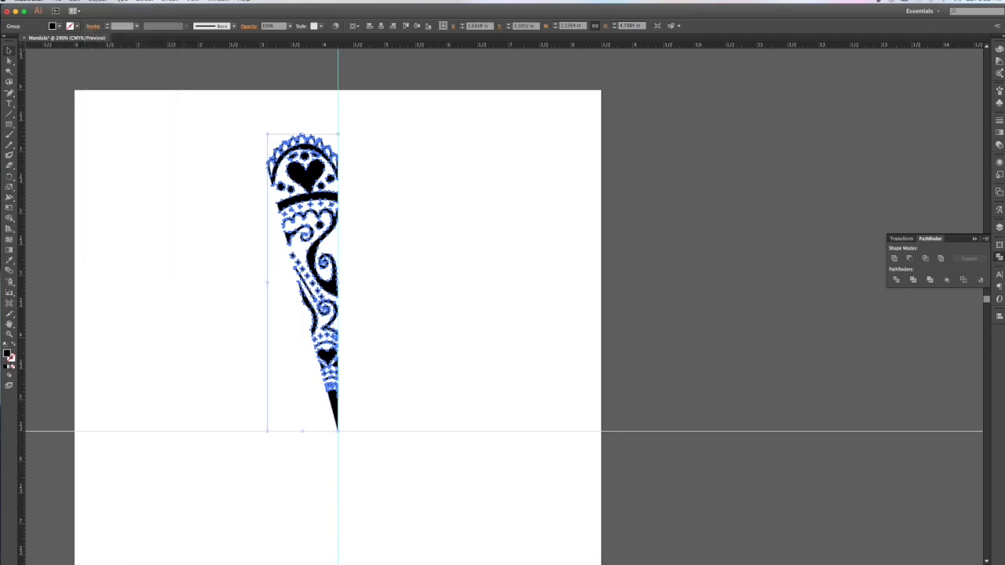
pyautogui.click(98, 1)
pyautogui.moveTo(76, 0)
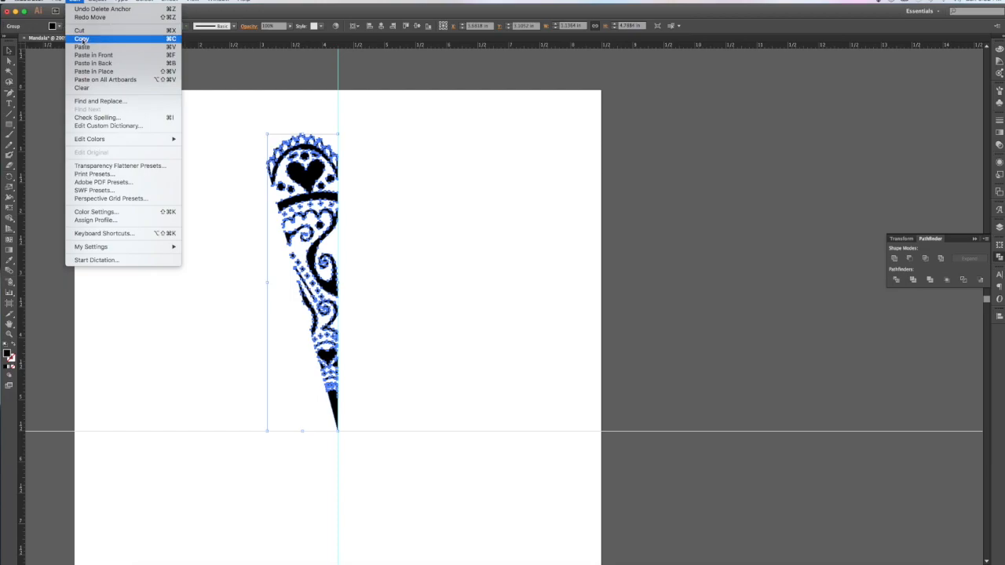
pyautogui.click(82, 38)
# Step: Paste a duplicate of the half-wedge and reflect it across the vertical axis
pyautogui.click(76, 1)
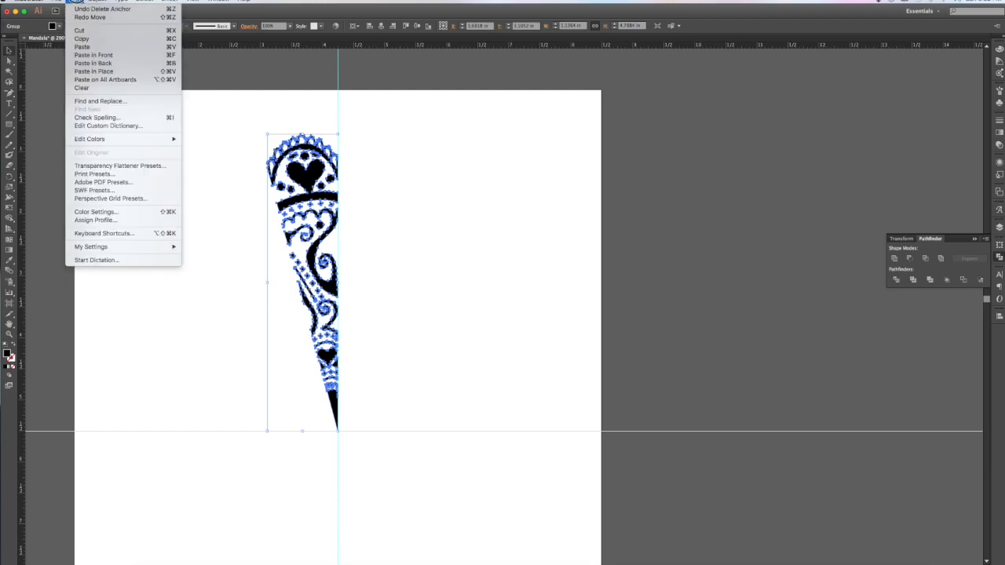
pyautogui.click(81, 46)
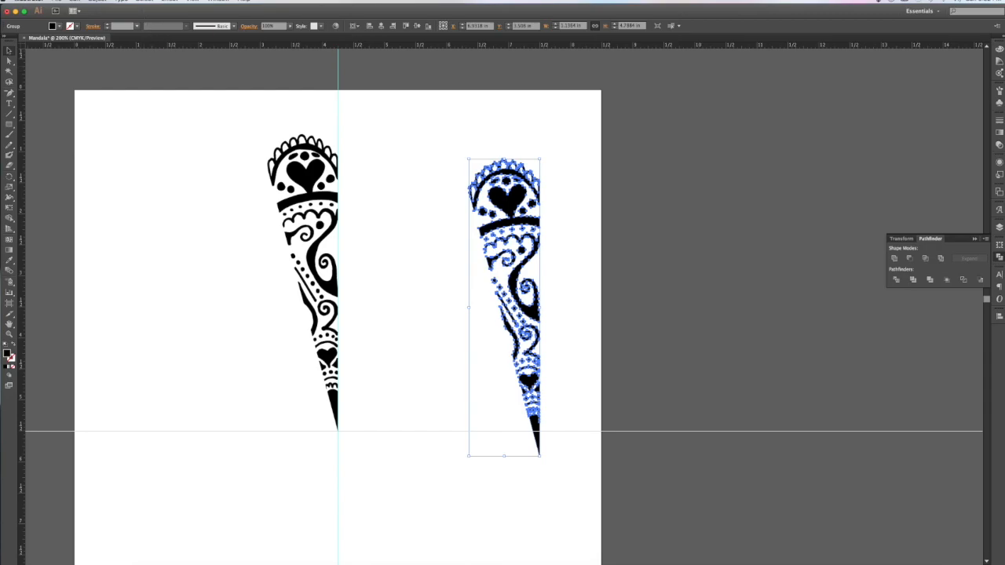
pyautogui.click(97, 1)
pyautogui.moveTo(103, 11)
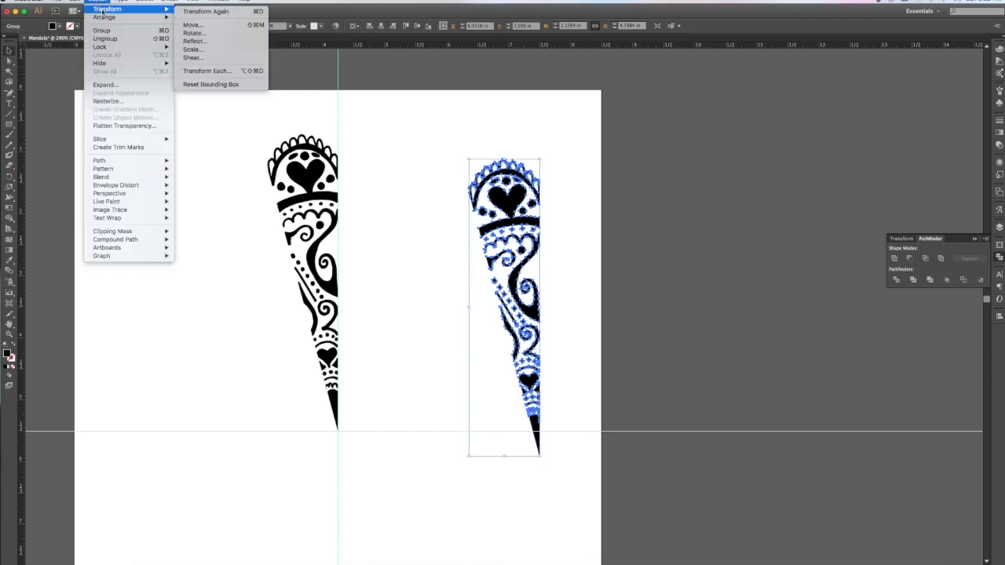
pyautogui.click(193, 43)
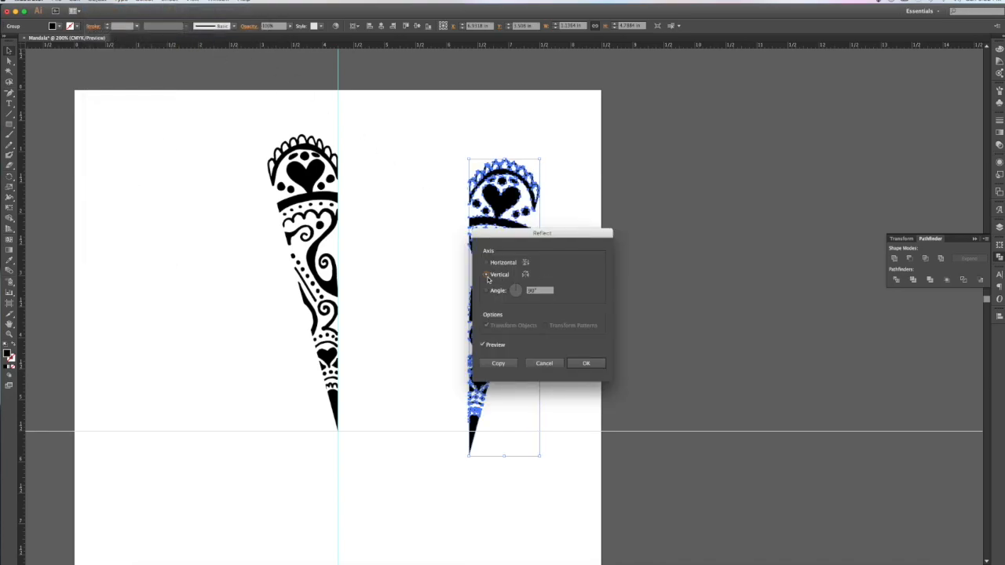
pyautogui.click(586, 364)
# Step: Move the mirrored half against the original and nudge it so the tips meet
pyautogui.moveTo(476, 306); pyautogui.dragTo(345, 286)
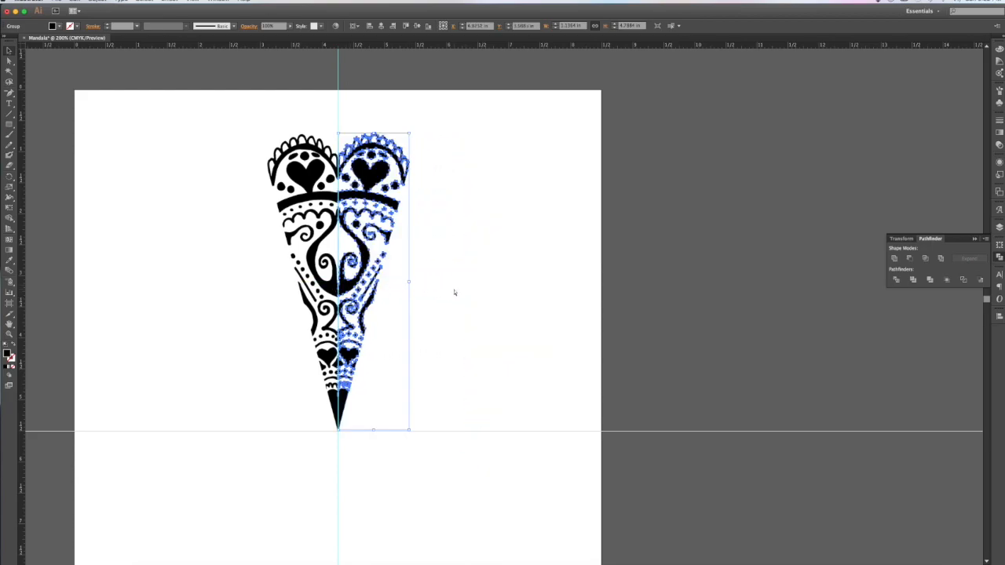
pyautogui.press('super+plus')
pyautogui.press('super+plus')
pyautogui.press('super+plus')
pyautogui.press('super+plus')
pyautogui.press('super+plus')
pyautogui.scroll(-10, 454, 292)
pyautogui.hscroll(-10, 453, 292)
pyautogui.hscroll(-3, 454, 292)
pyautogui.hscroll(5, 454, 292)
pyautogui.scroll(10, 454, 292)
pyautogui.moveTo(438, 268); pyautogui.dragTo(439, 276)
pyautogui.click(466, 340)
# Step: Marquee-select both mirrored petal halves and join them with Object > Group
pyautogui.scroll(5, 466, 342)
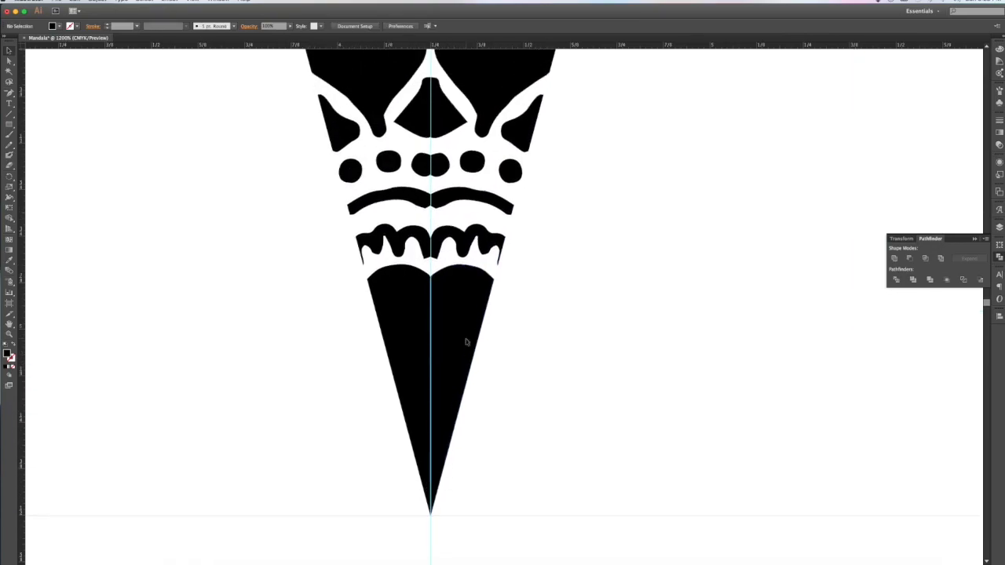
pyautogui.scroll(8, 467, 342)
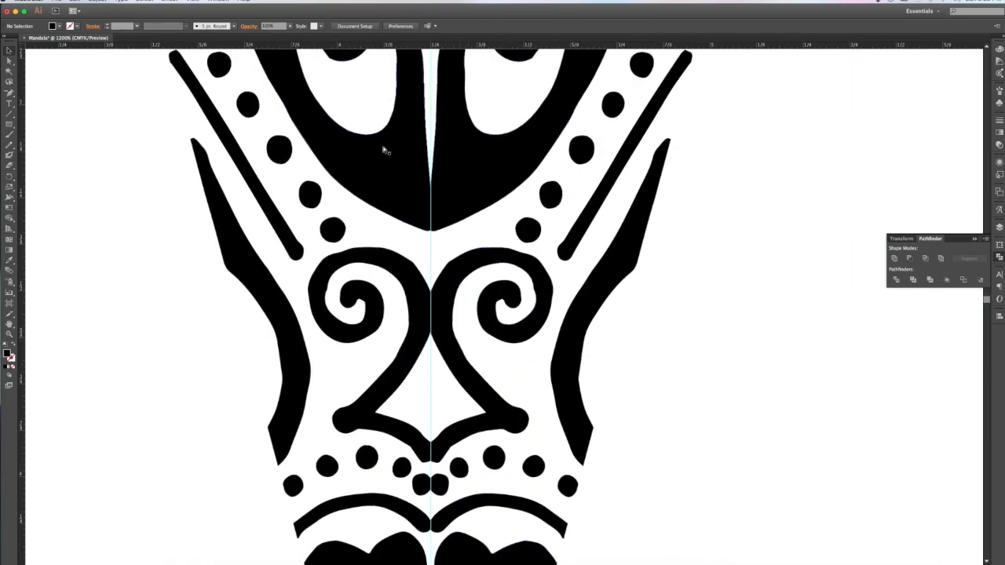
pyautogui.press('super+minus')
pyautogui.press('super+minus')
pyautogui.press('super+minus')
pyautogui.press('super+minus')
pyautogui.press('super+minus')
pyautogui.moveTo(394, 105); pyautogui.dragTo(628, 454)
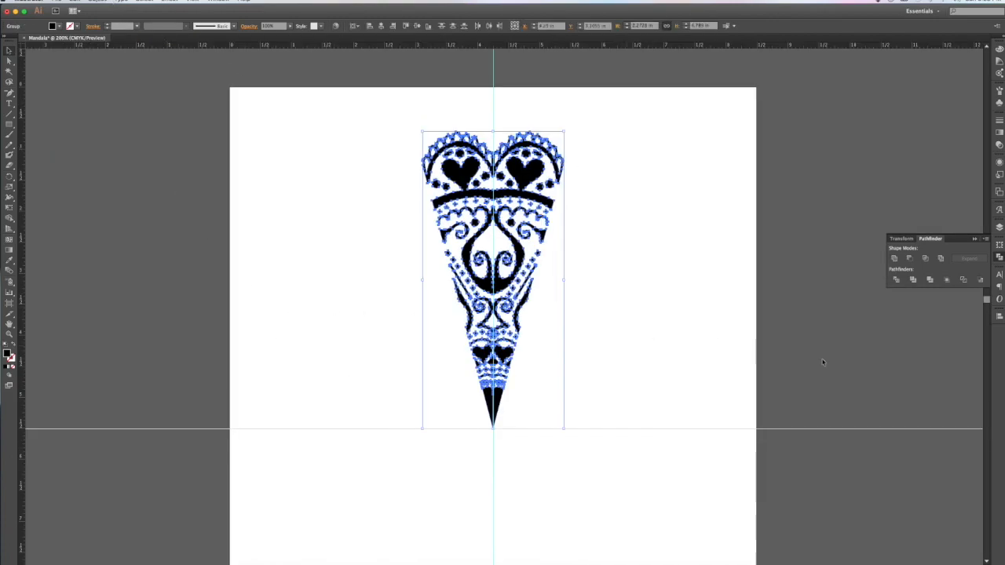
pyautogui.press('shift+super+b')
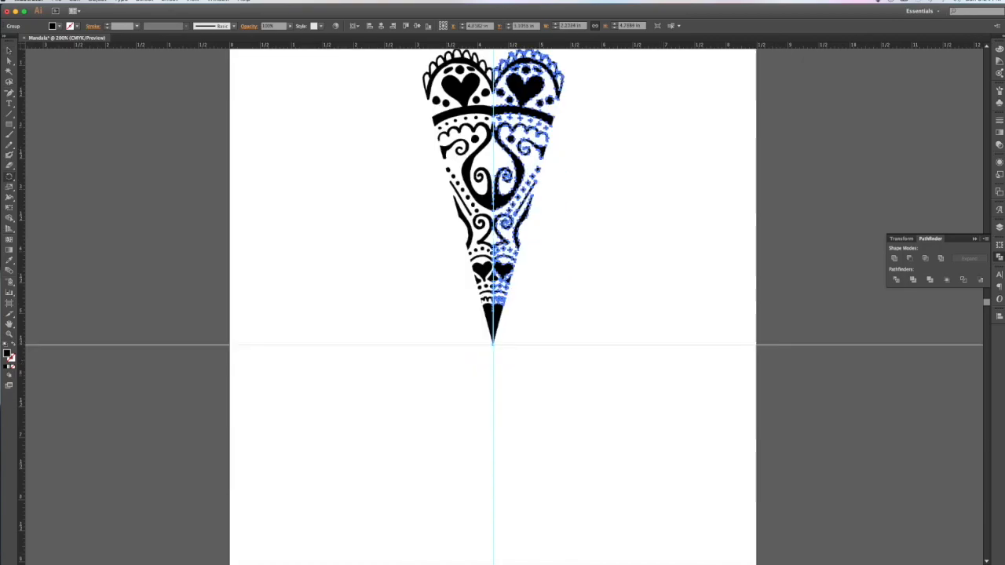
pyautogui.click(9, 50)
pyautogui.click(271, 163)
pyautogui.moveTo(565, 163); pyautogui.dragTo(456, 318)
pyautogui.moveTo(589, 185); pyautogui.dragTo(392, 301)
pyautogui.scroll(1, 176, 47)
pyautogui.click(98, 1)
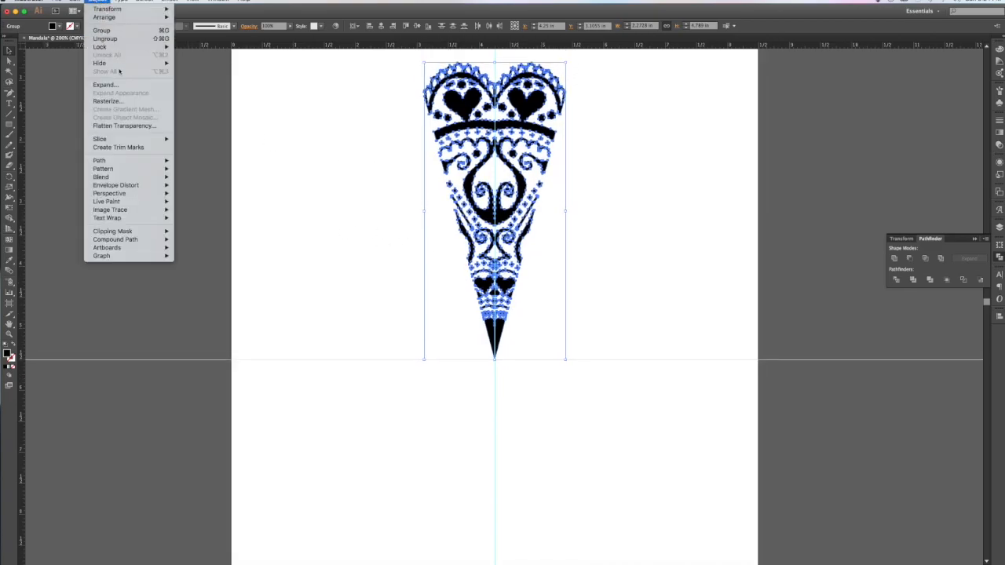
pyautogui.click(116, 38)
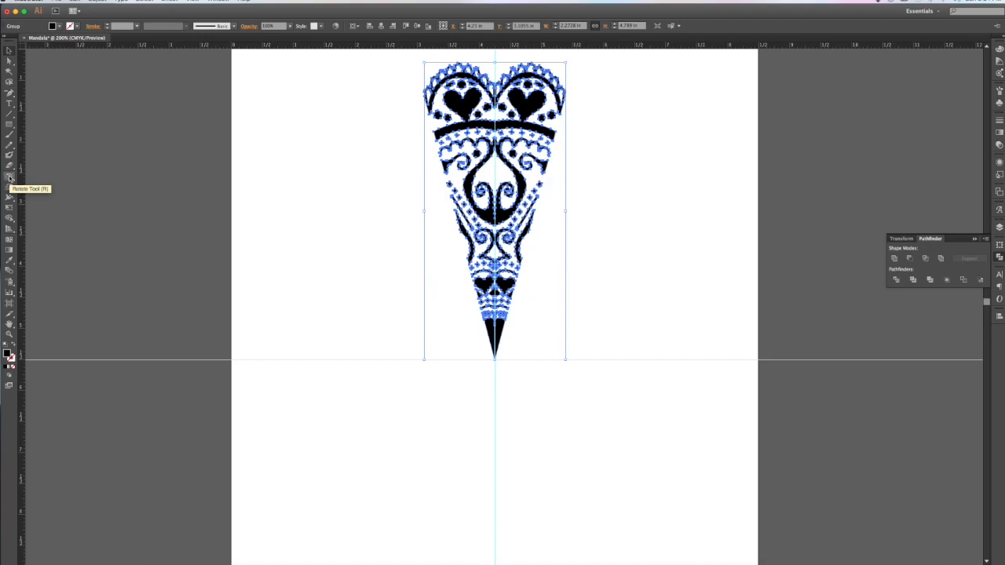
# Step: Make a 30° rotated copy of the petal pivoting on its bottom tip
pyautogui.moveTo(8, 176); pyautogui.dragTo(33, 178)
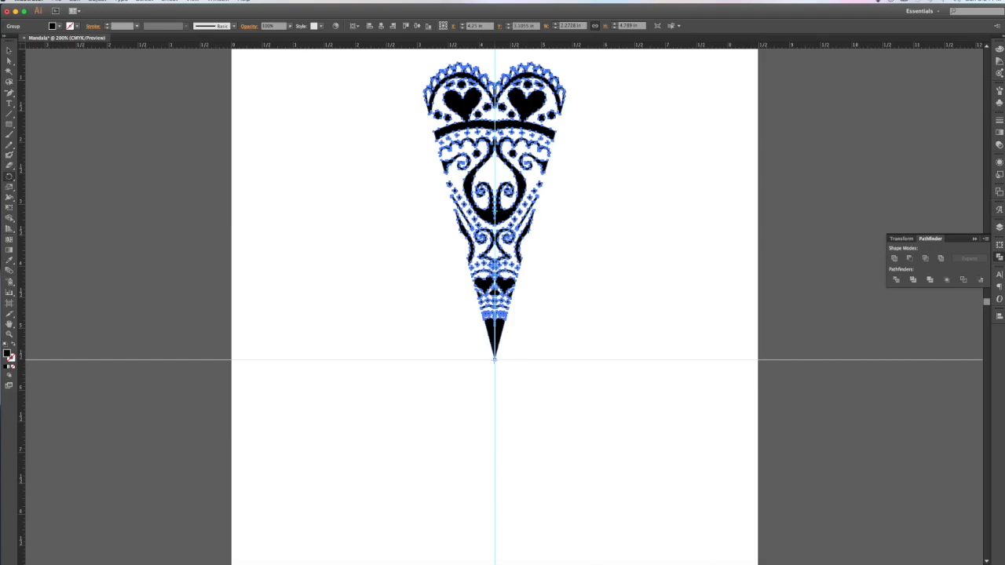
pyautogui.keyDown('alt'); pyautogui.click(494, 360); pyautogui.keyUp('alt')
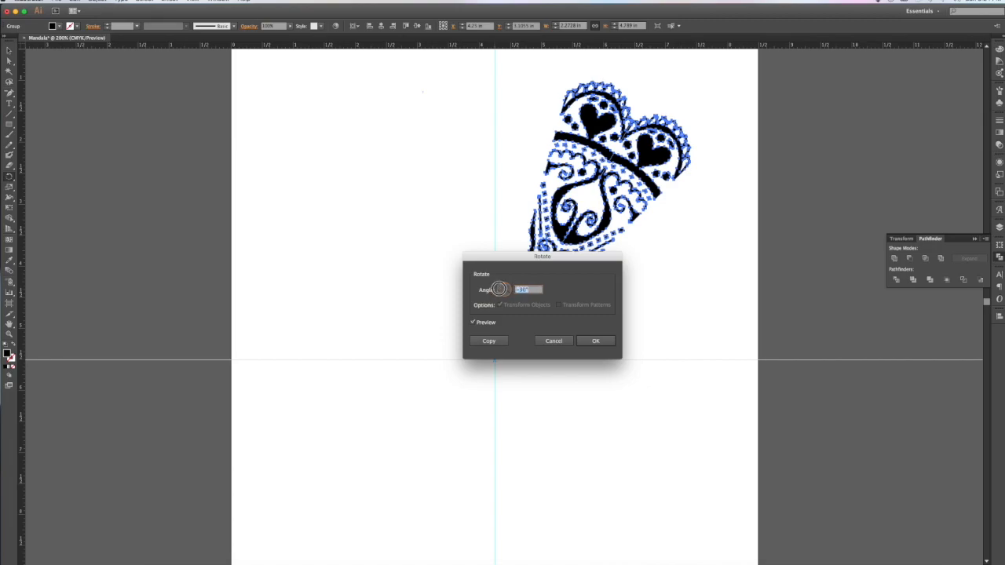
pyautogui.write('30')
pyautogui.click(489, 341)
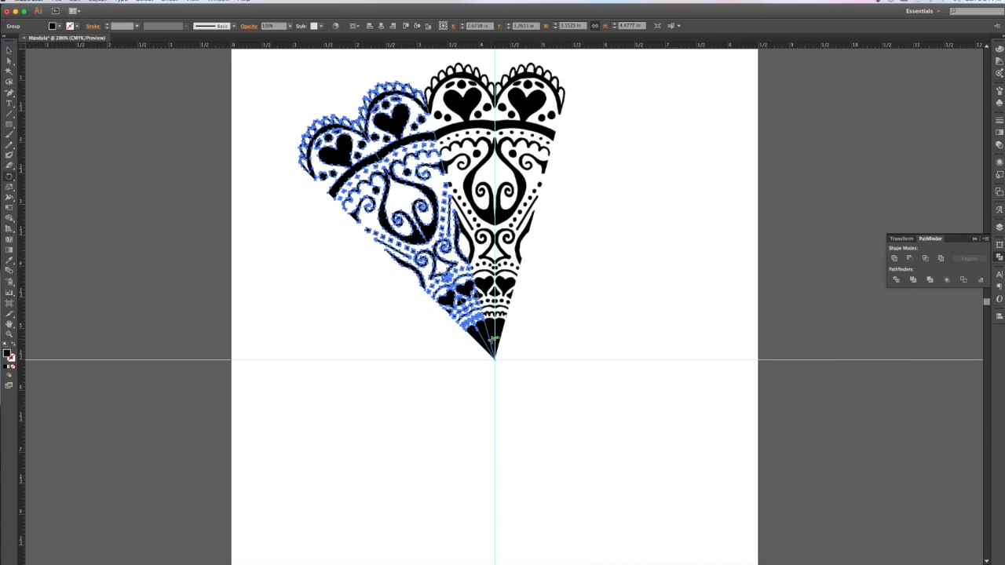
# Step: Repeat the rotated copy with Transform Again (Cmd+D) to close the circle, then select all petals
pyautogui.press('v')
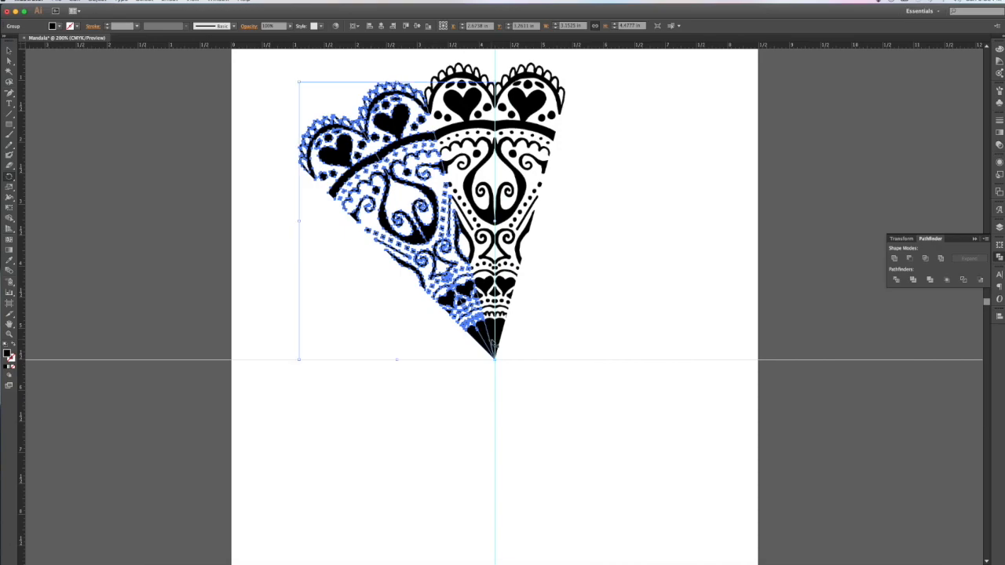
pyautogui.hotkey('ctrl', 'd')
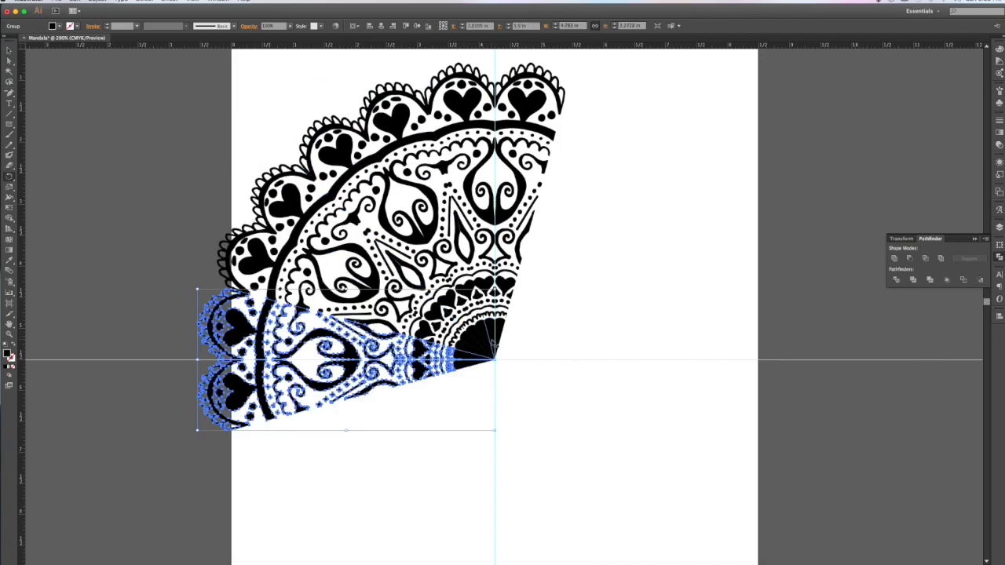
pyautogui.press('super+d')
pyautogui.press('super+d')
pyautogui.press('super+d')
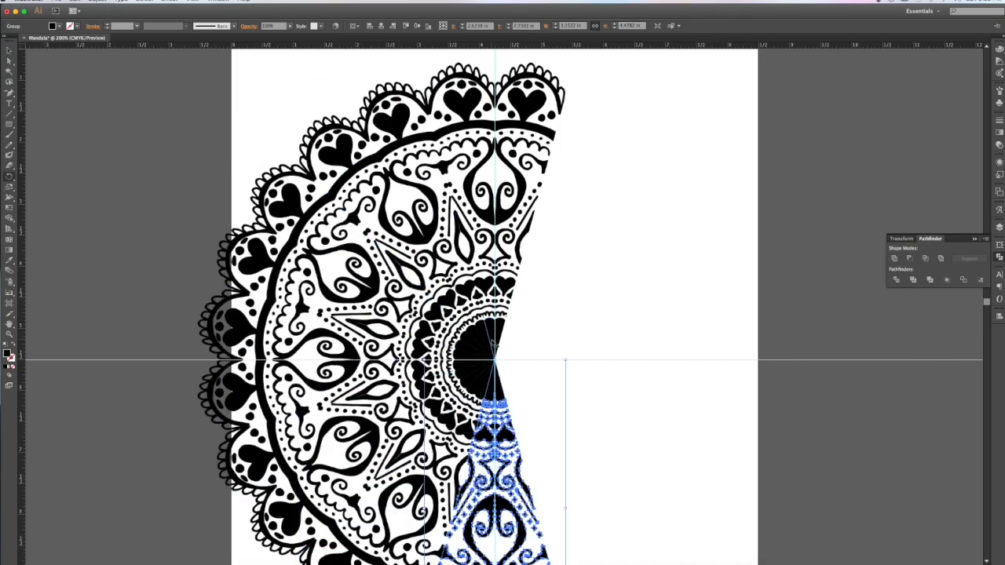
pyautogui.press('super+d')
pyautogui.press('super+d')
pyautogui.press('super+d')
pyautogui.press('super+d')
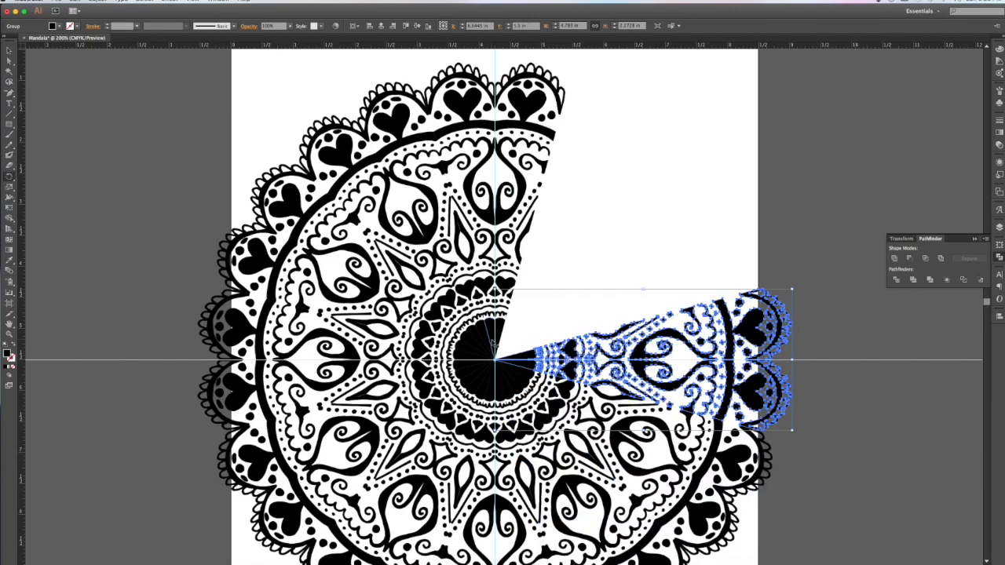
pyautogui.press('super+d')
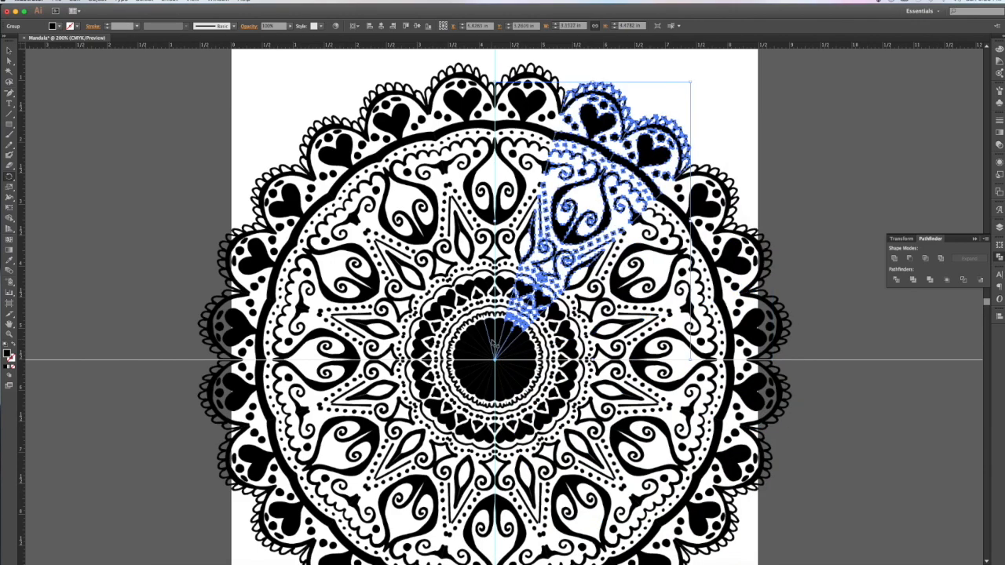
pyautogui.press('super+minus')
pyautogui.press('super+minus')
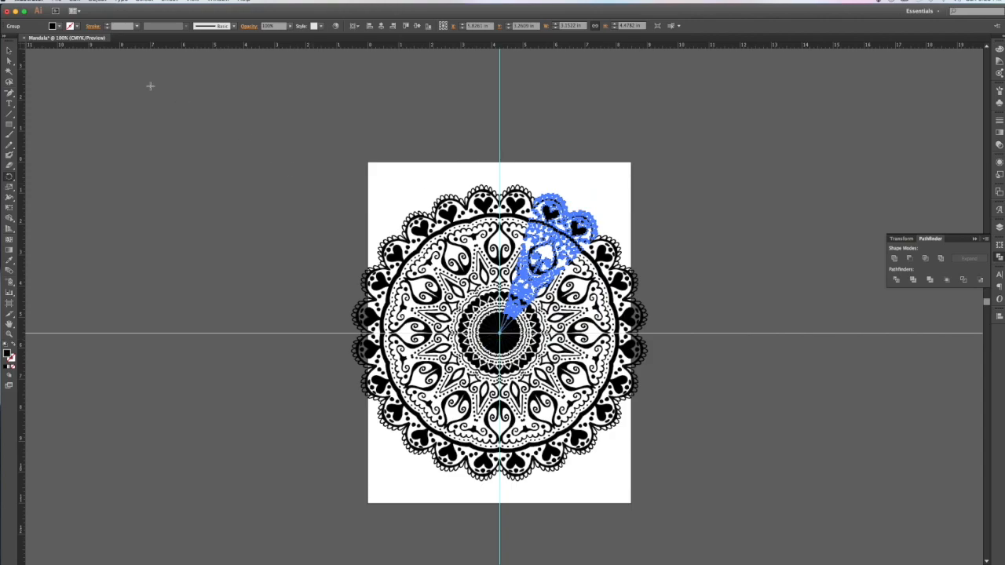
pyautogui.click(9, 51)
pyautogui.moveTo(274, 153); pyautogui.dragTo(740, 502)
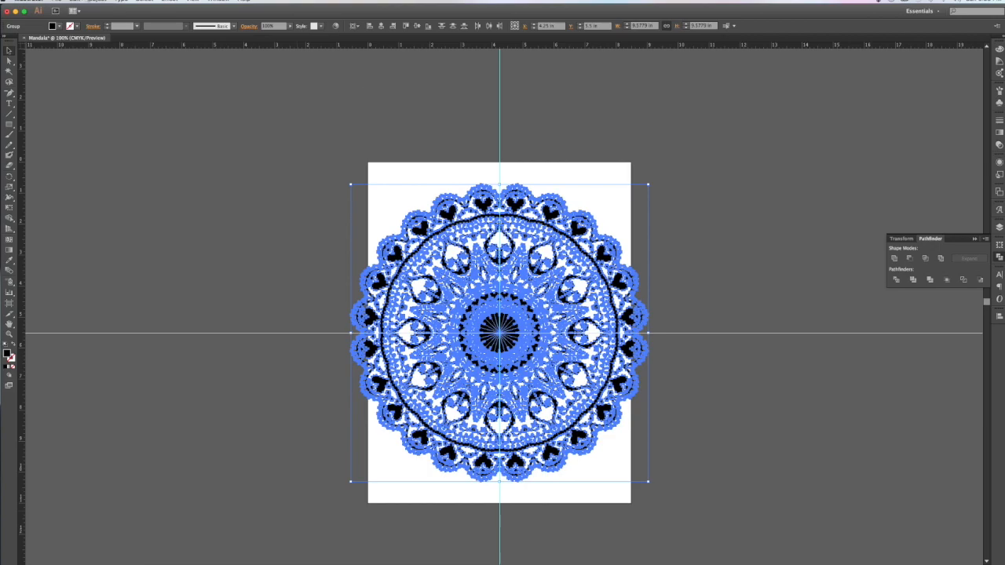
# Step: Group all the mandala petals and scale the group slightly inward about its centre
pyautogui.click(98, 1)
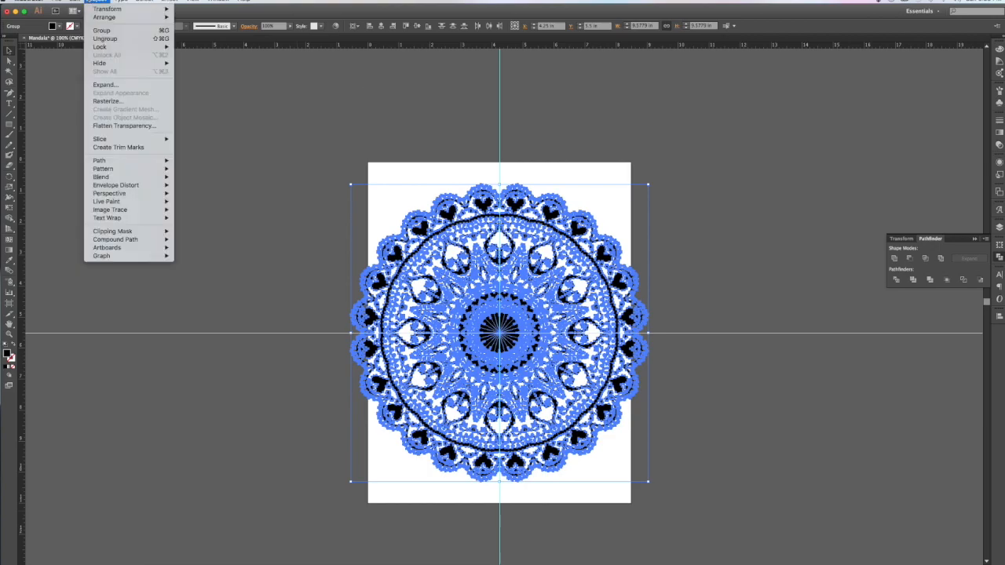
pyautogui.click(101, 30)
pyautogui.click(650, 332)
pyautogui.click(639, 326)
pyautogui.moveTo(650, 333); pyautogui.dragTo(620, 336)
pyautogui.click(689, 369)
# Step: Zoom into the mandala centre and inspect the black centre circle with Direct Selection
pyautogui.press('super+equal')
pyautogui.press('super+equal')
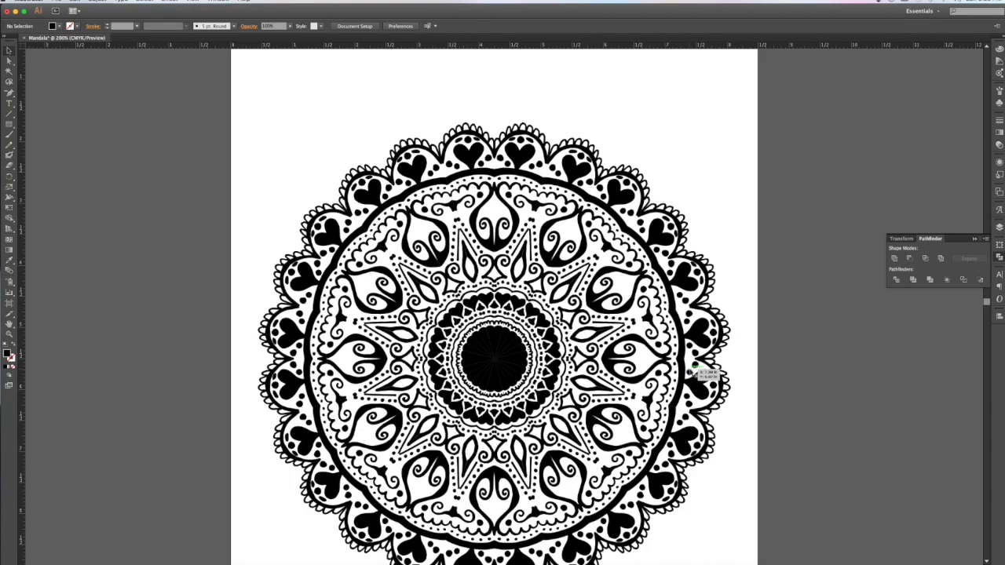
pyautogui.scroll(-5, 704, 373)
pyautogui.click(488, 284)
pyautogui.press('super+equal')
pyautogui.press('super+equal')
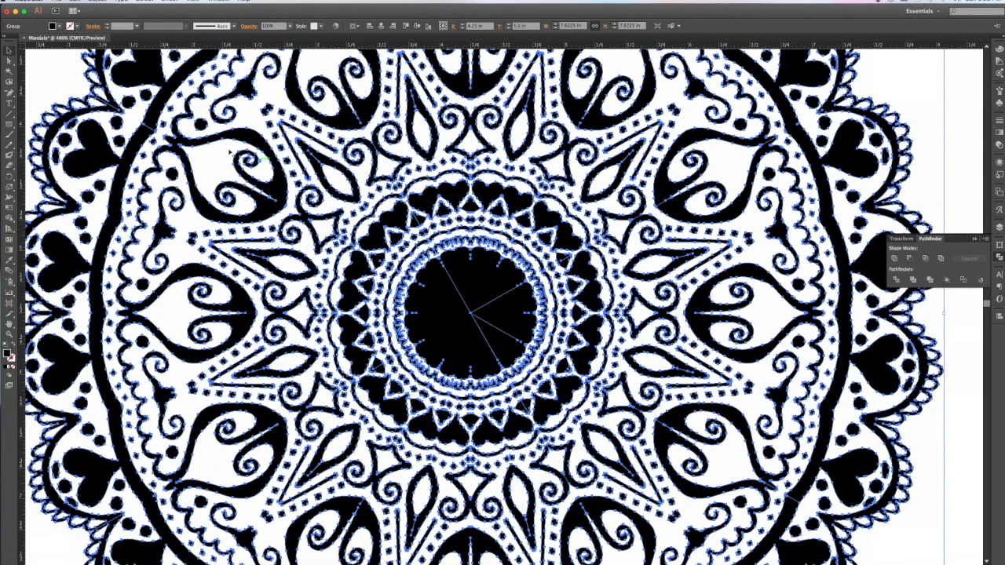
pyautogui.click(9, 62)
pyautogui.click(38, 74)
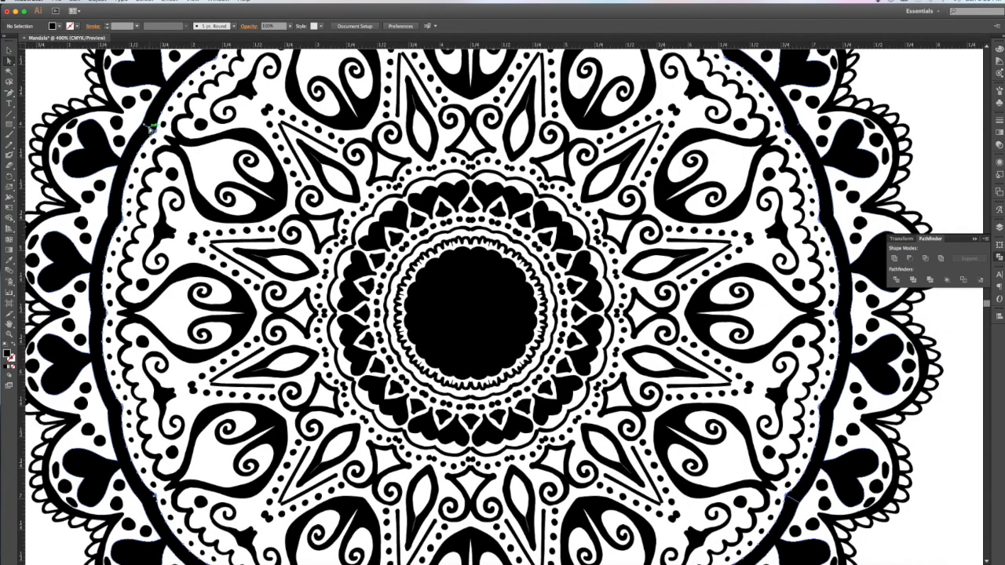
pyautogui.click(152, 125)
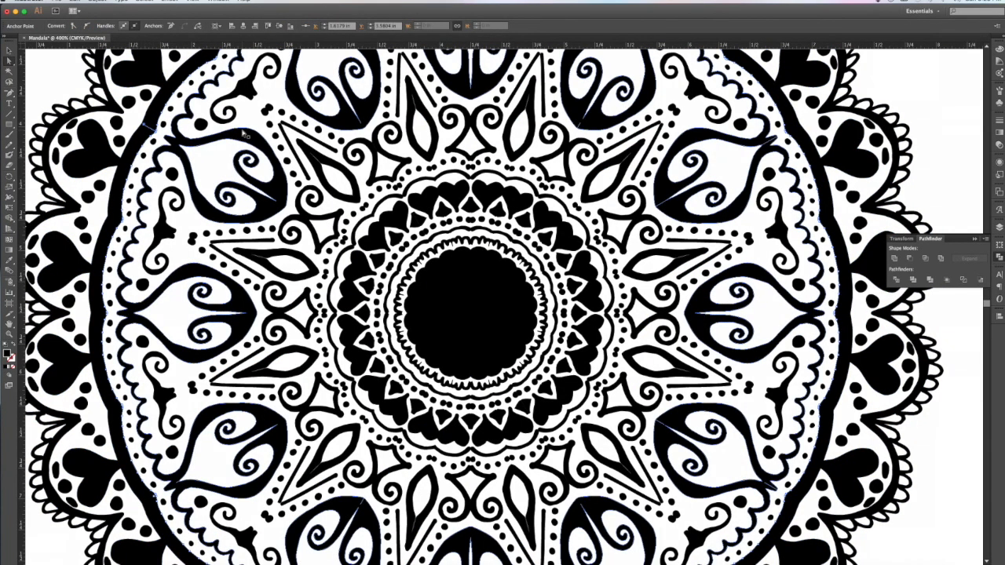
pyautogui.click(477, 296)
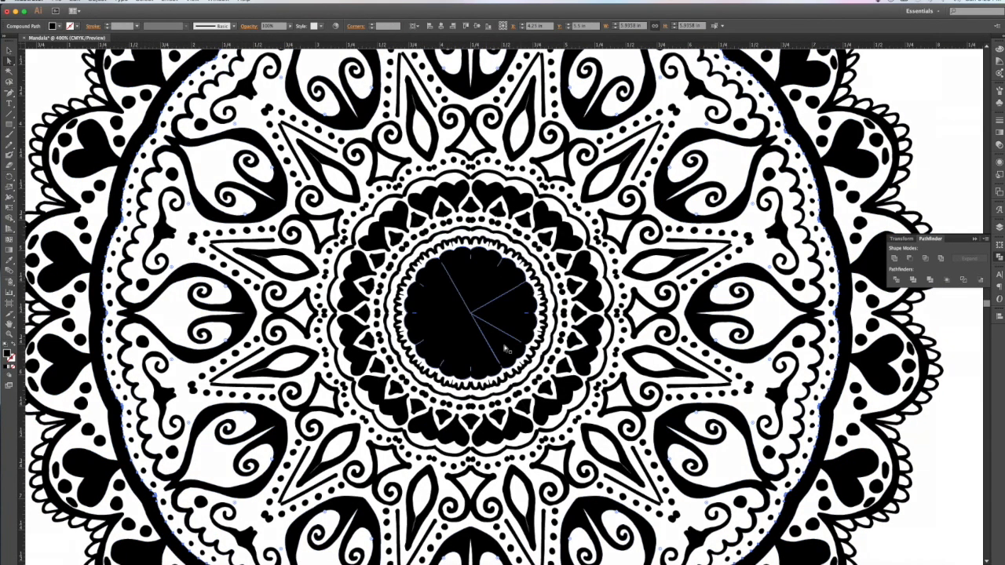
pyautogui.click(479, 250)
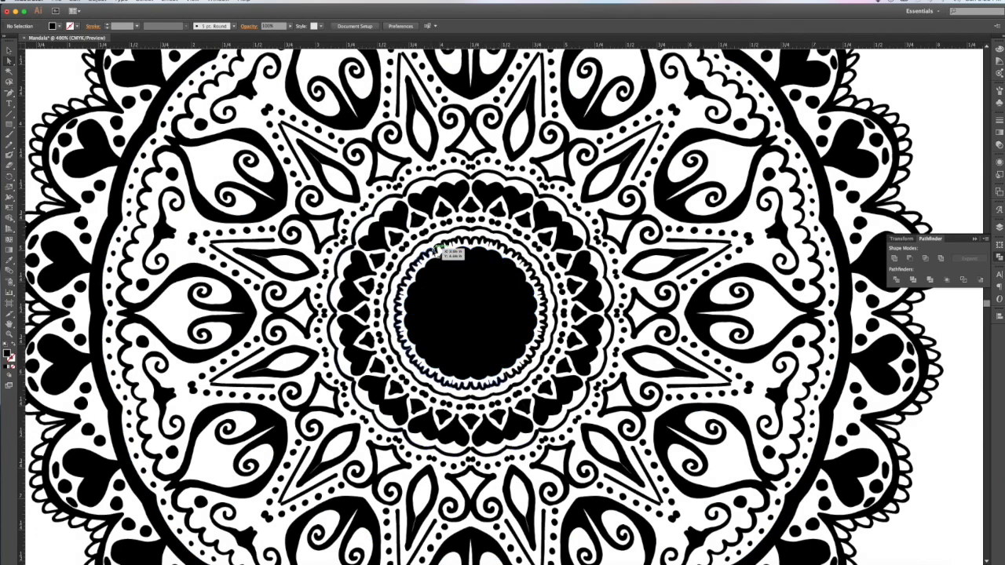
pyautogui.hscroll(5, 437, 251)
pyautogui.hscroll(-4, 427, 254)
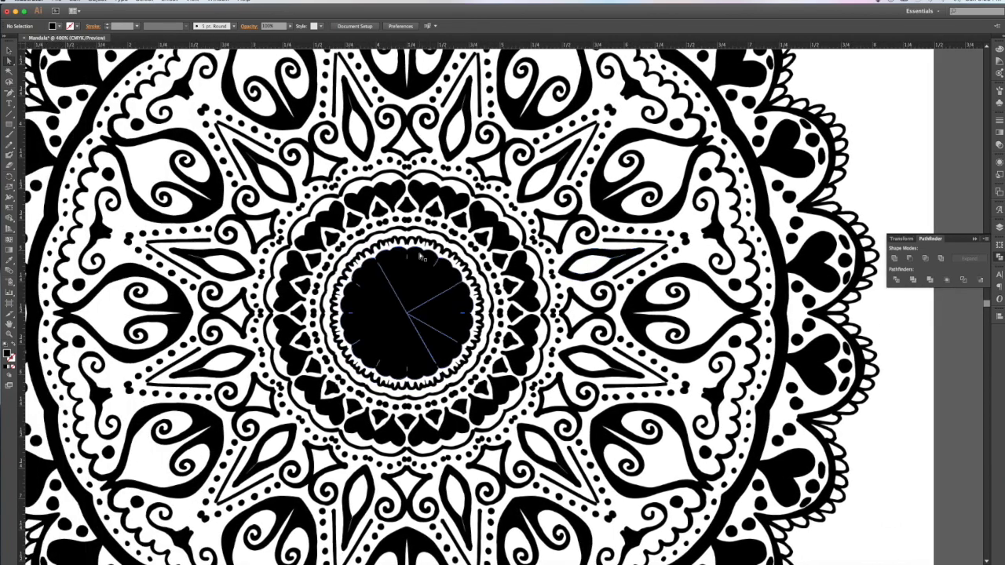
# Step: Isolate the mandala's centre compound path so its anchor points can be edited
pyautogui.doubleClick(440, 278)
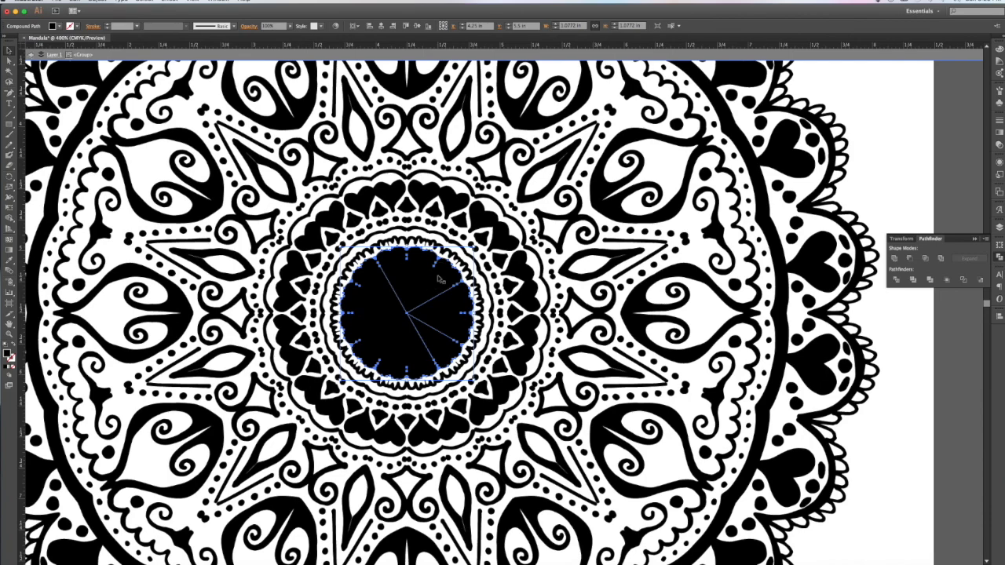
pyautogui.doubleClick(439, 279)
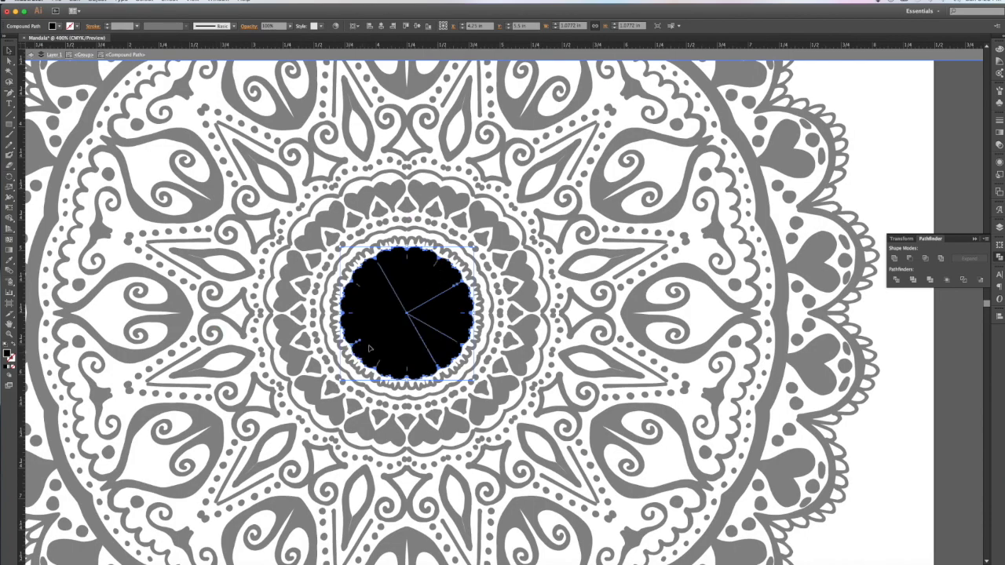
pyautogui.moveTo(24, 66); pyautogui.dragTo(639, 509)
pyautogui.click(9, 62)
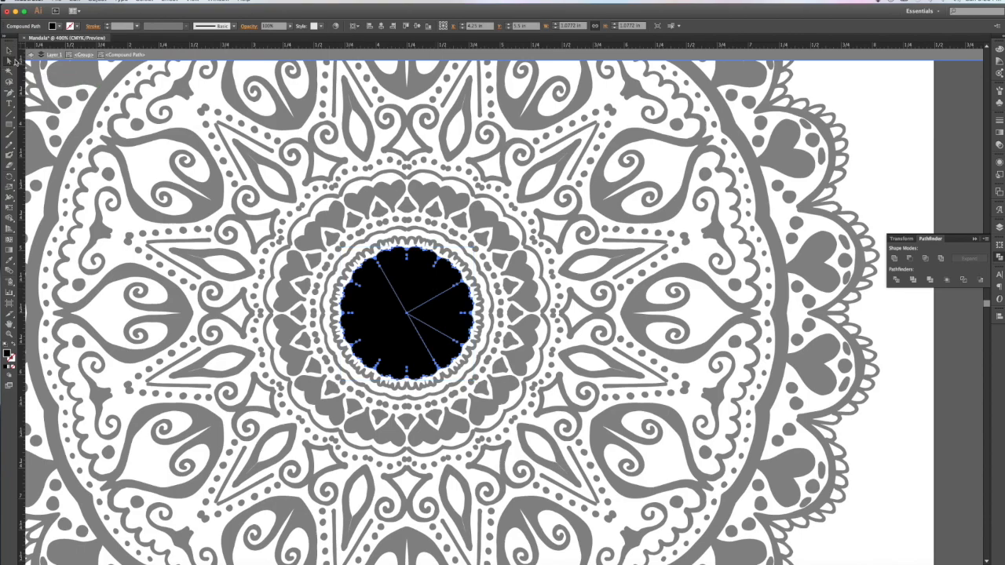
pyautogui.click(419, 253)
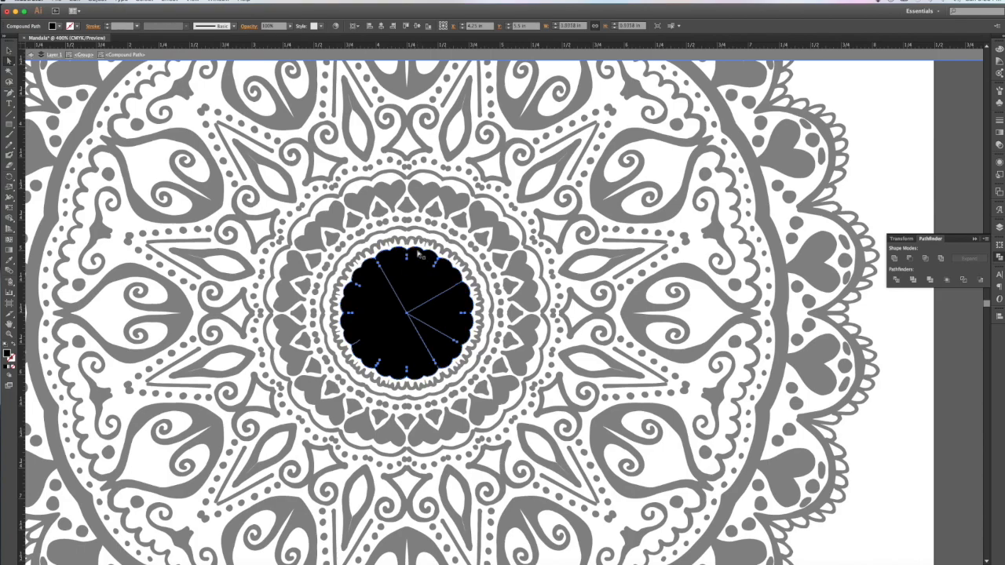
pyautogui.click(638, 319)
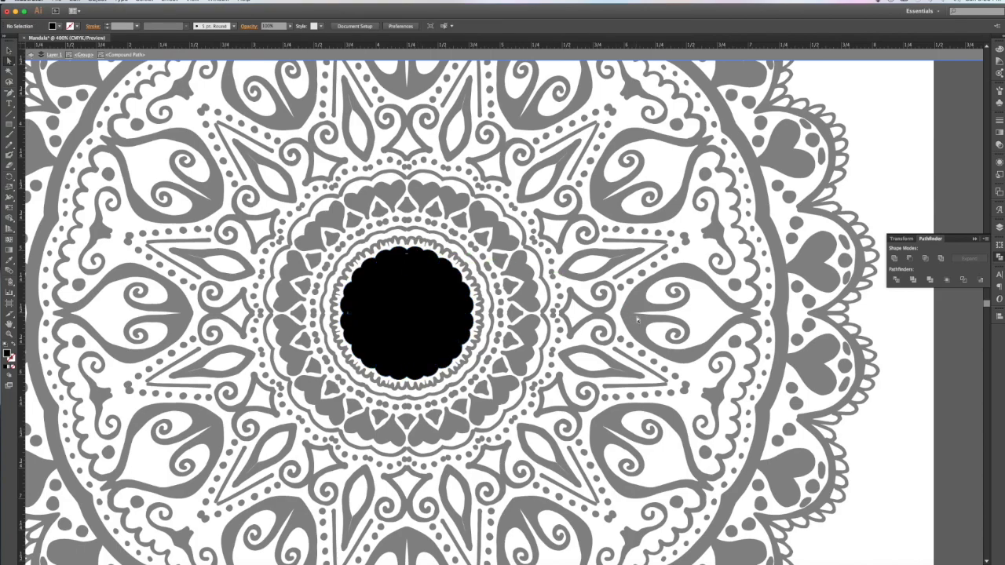
pyautogui.doubleClick(348, 179)
pyautogui.click(372, 206)
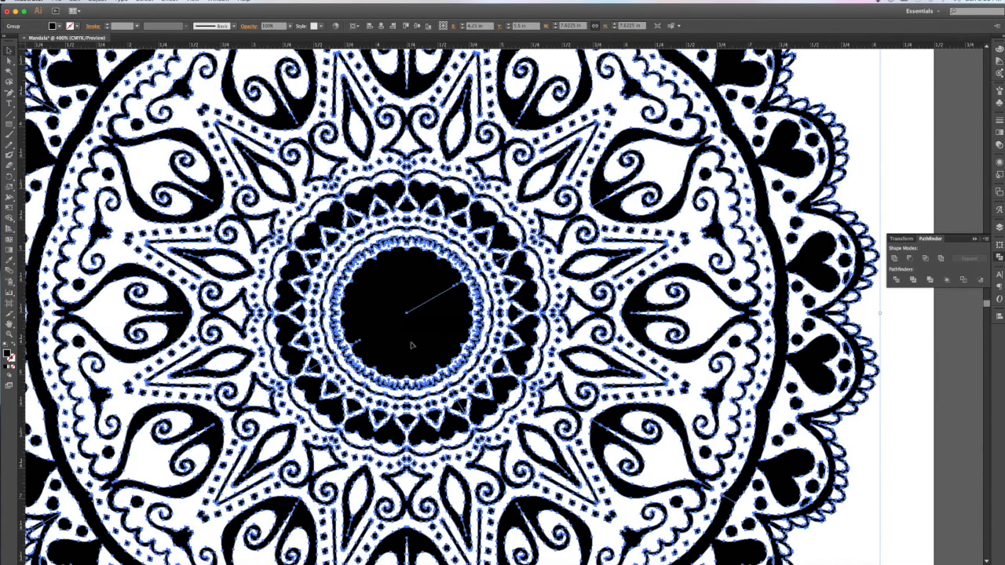
pyautogui.doubleClick(406, 318)
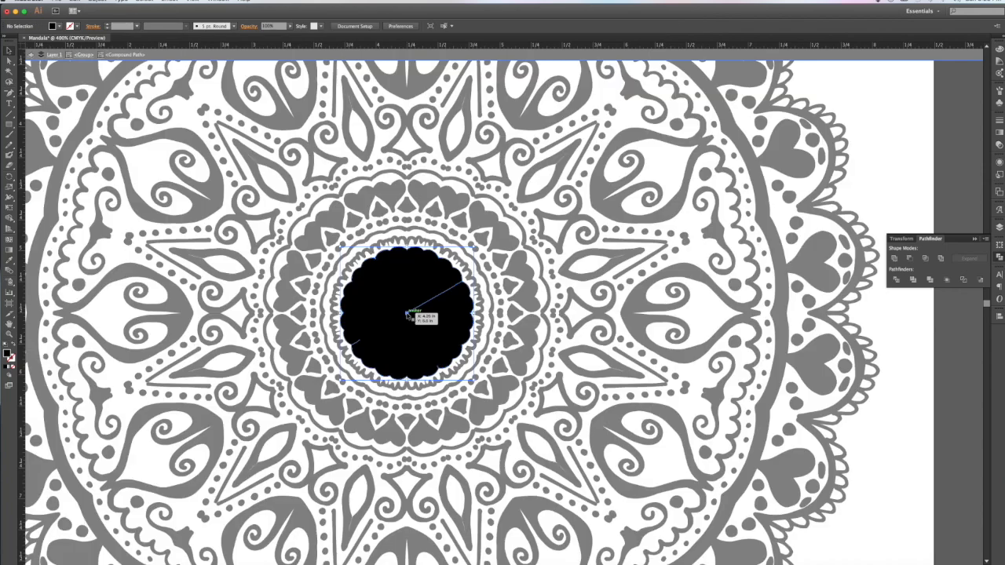
pyautogui.click(407, 314)
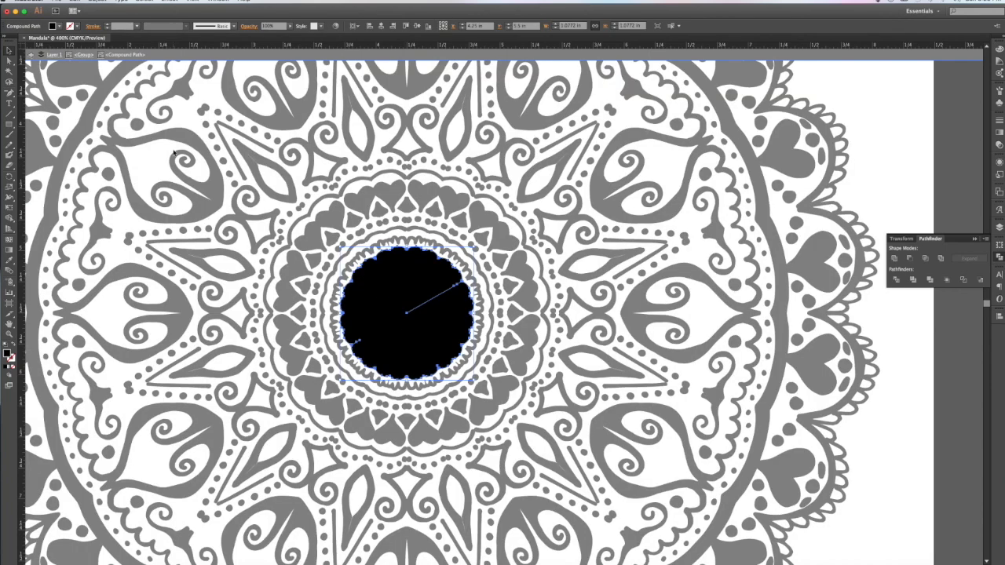
pyautogui.click(293, 221)
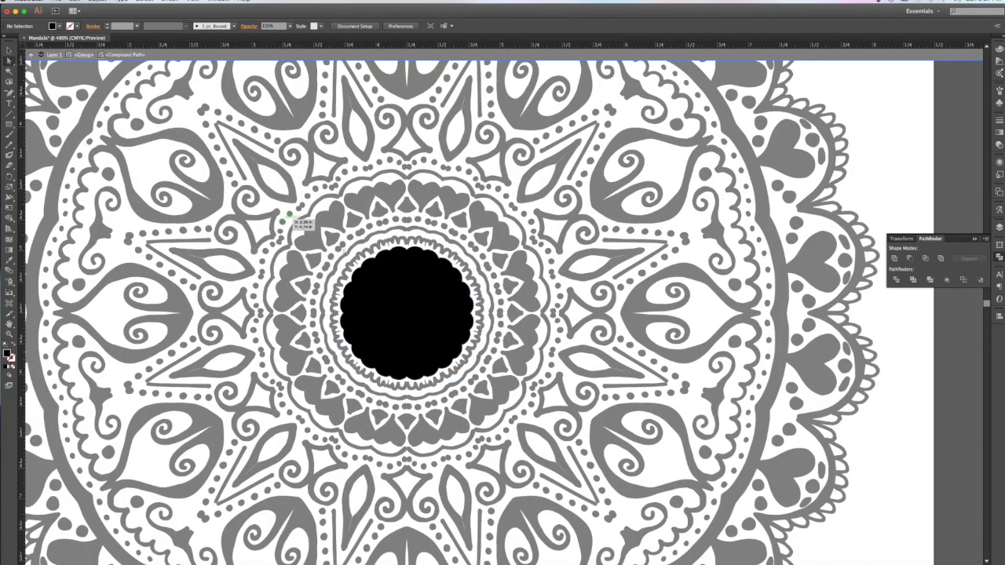
# Step: Delete four stray anchor points from the centre circle and exit isolation mode
pyautogui.click(411, 314)
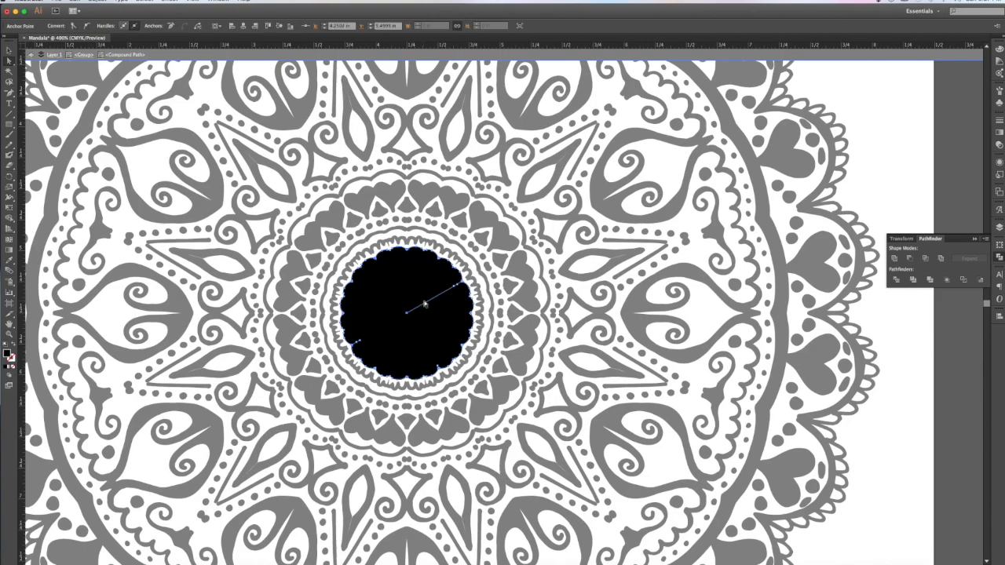
pyautogui.press('Delete')
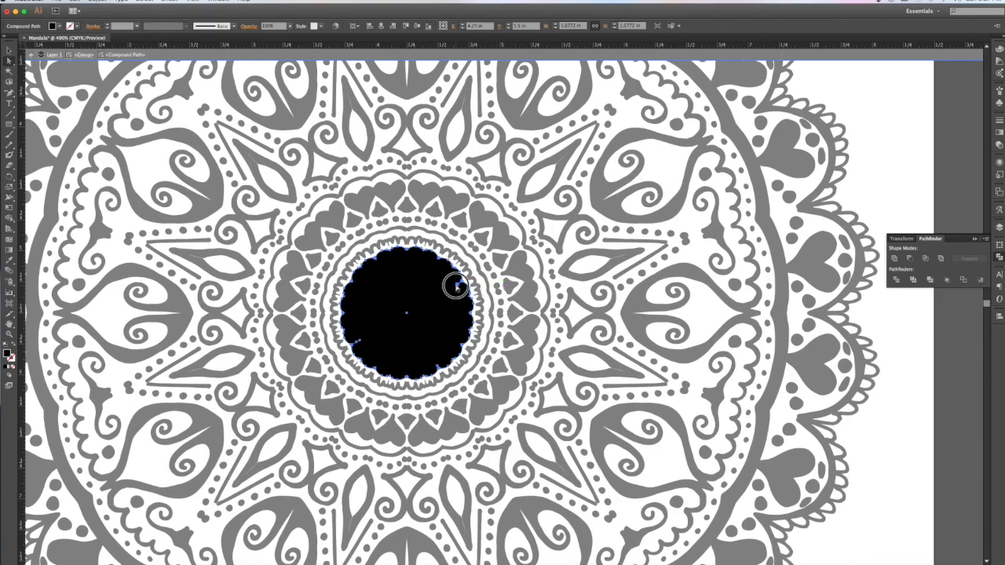
pyautogui.click(360, 344)
pyautogui.press('Delete')
pyautogui.click(357, 345)
pyautogui.press('Delete')
pyautogui.click(358, 344)
pyautogui.press('Delete')
pyautogui.doubleClick(529, 256)
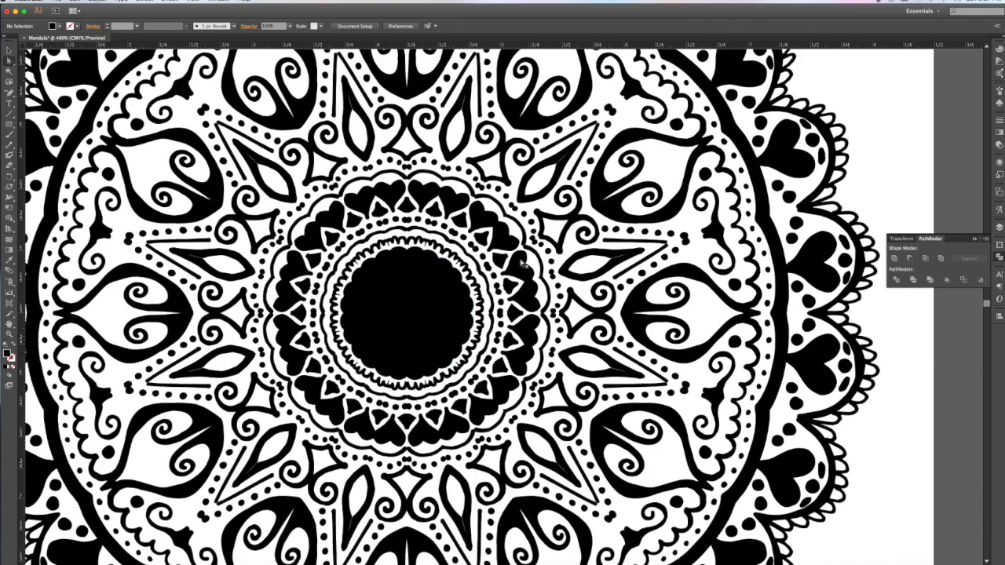
# Step: Select the whole mandala group, zoom out to the full artboard, and bring up Finder's Dock menu
pyautogui.click(510, 265)
pyautogui.press('Delete')
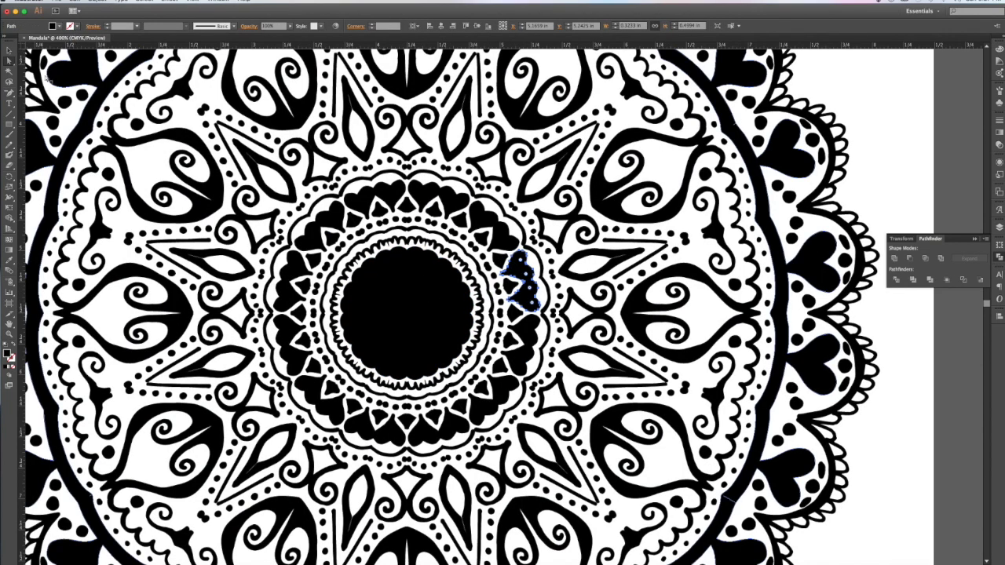
pyautogui.click(10, 51)
pyautogui.click(880, 187)
pyautogui.click(797, 161)
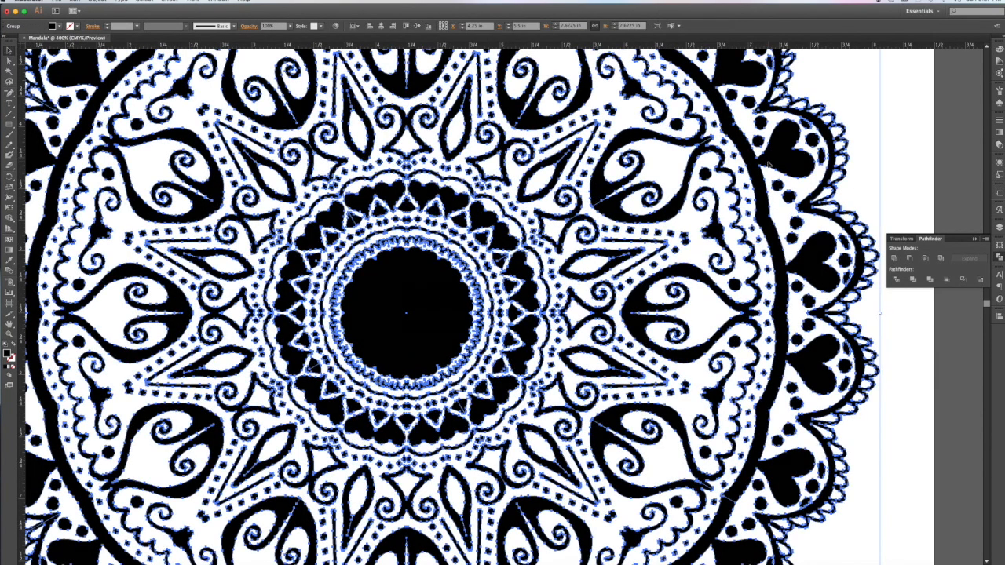
pyautogui.scroll(-1, 777, 167)
pyautogui.scroll(-1, 777, 166)
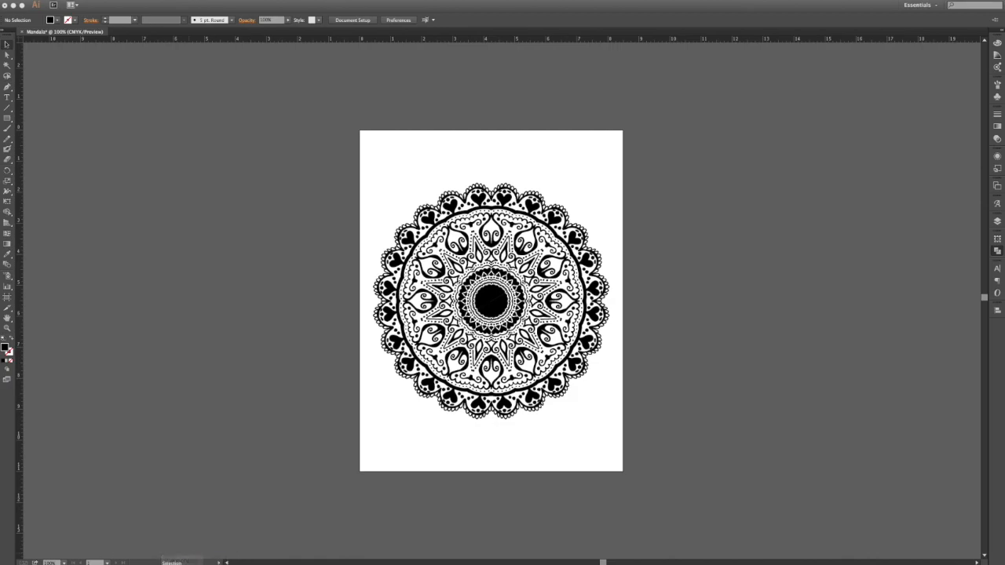
pyautogui.rightClick(154, 563)
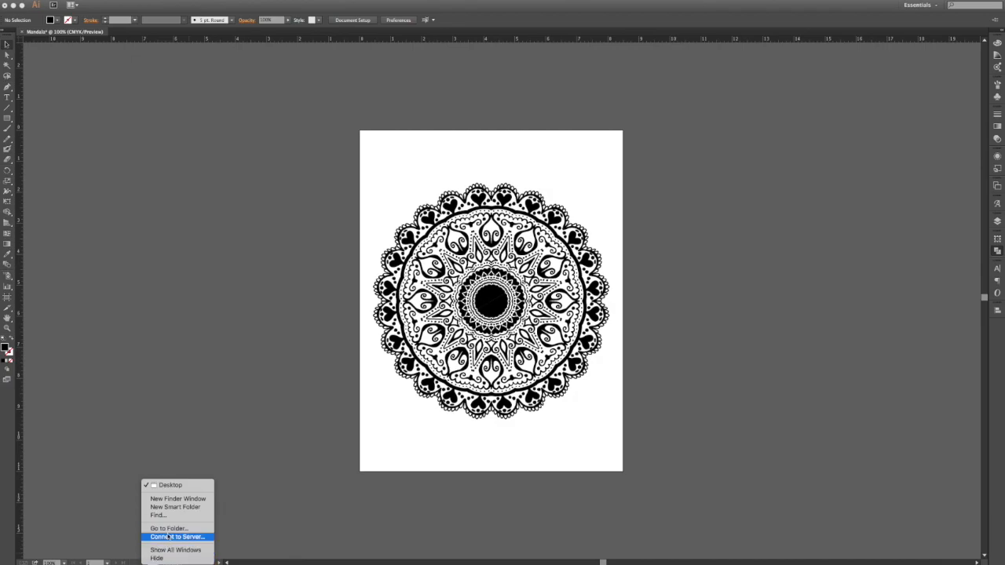
# Step: Browse Dropbox > vinyl > SVG FILES FOR SALE > State Mandala Home Files and open State Outlines.ai
pyautogui.click(170, 499)
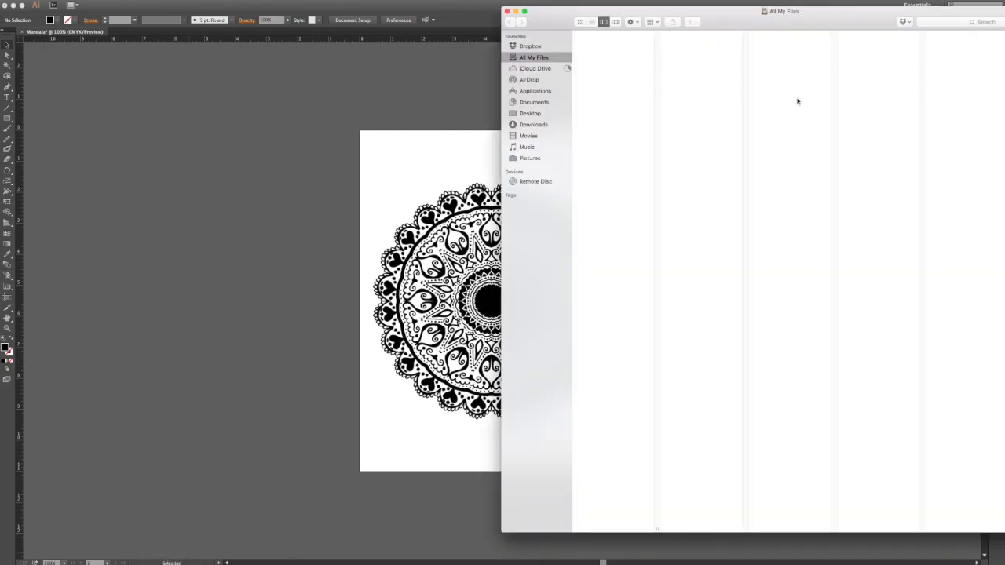
pyautogui.click(529, 46)
pyautogui.moveTo(605, 13); pyautogui.dragTo(558, 28)
pyautogui.click(550, 97)
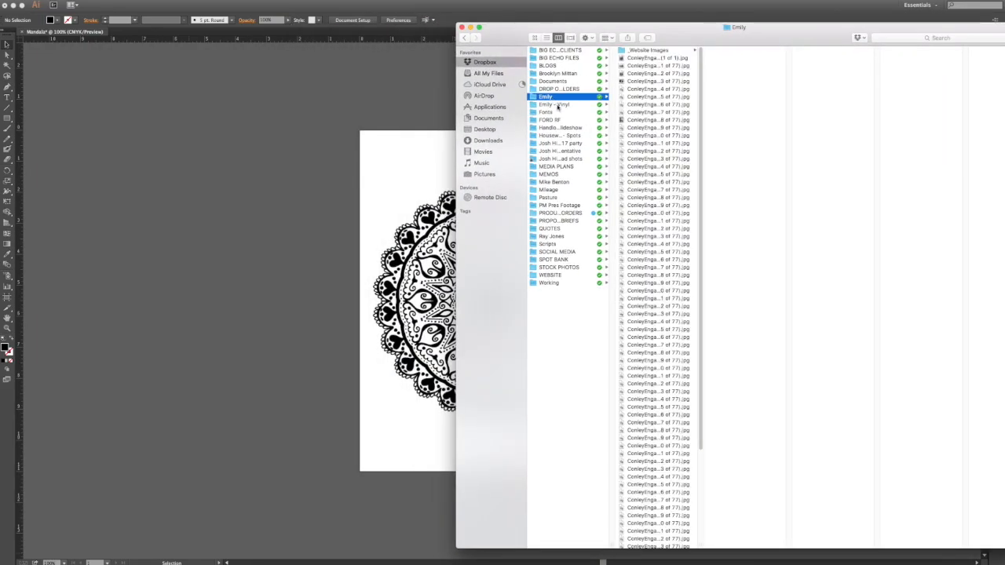
pyautogui.click(554, 104)
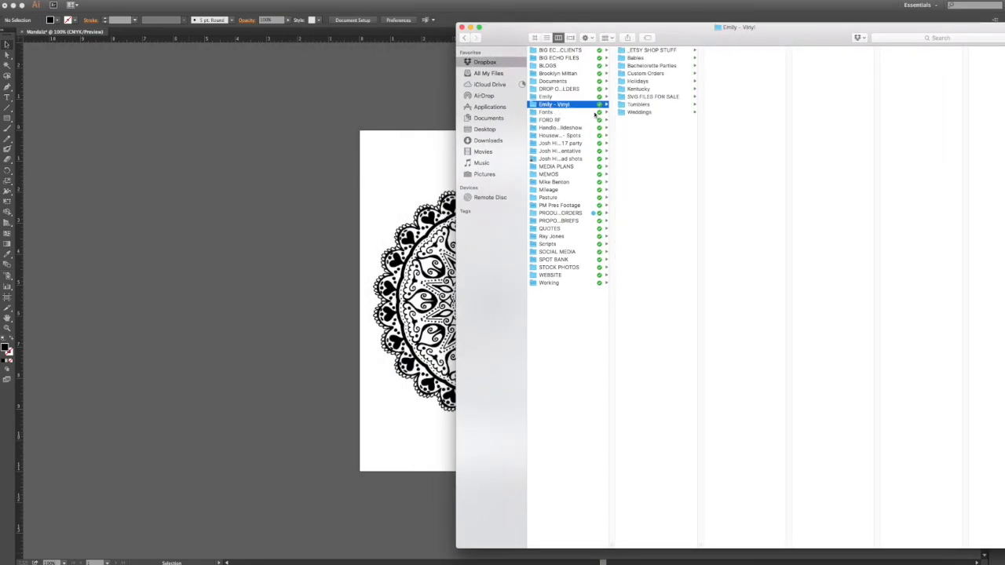
pyautogui.click(648, 97)
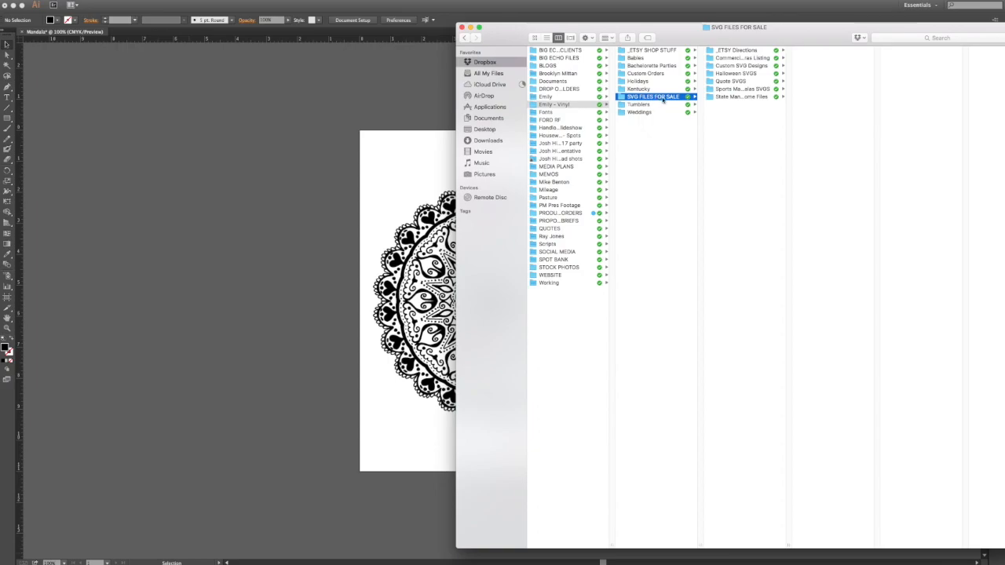
pyautogui.click(720, 96)
pyautogui.click(833, 73)
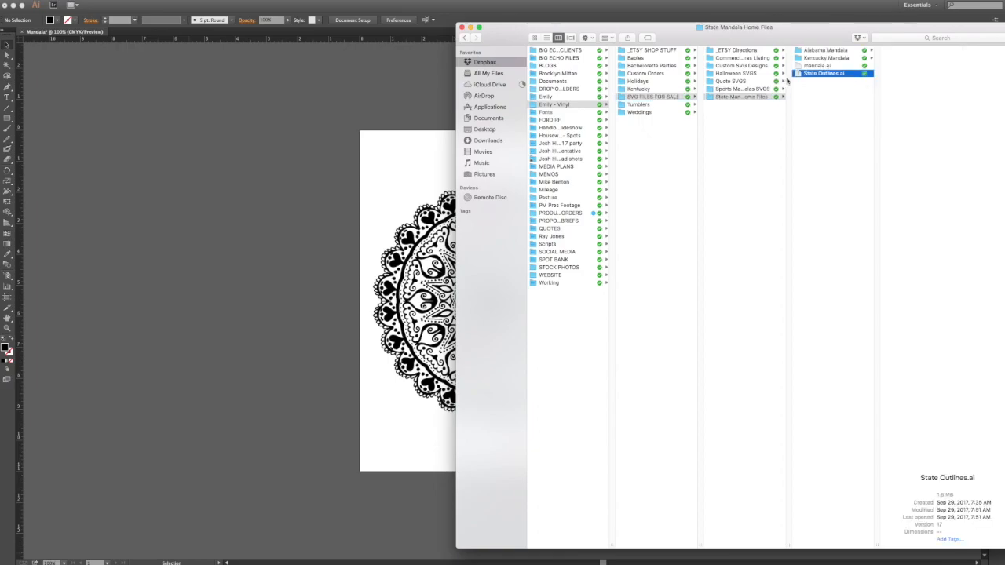
pyautogui.doubleClick(813, 75)
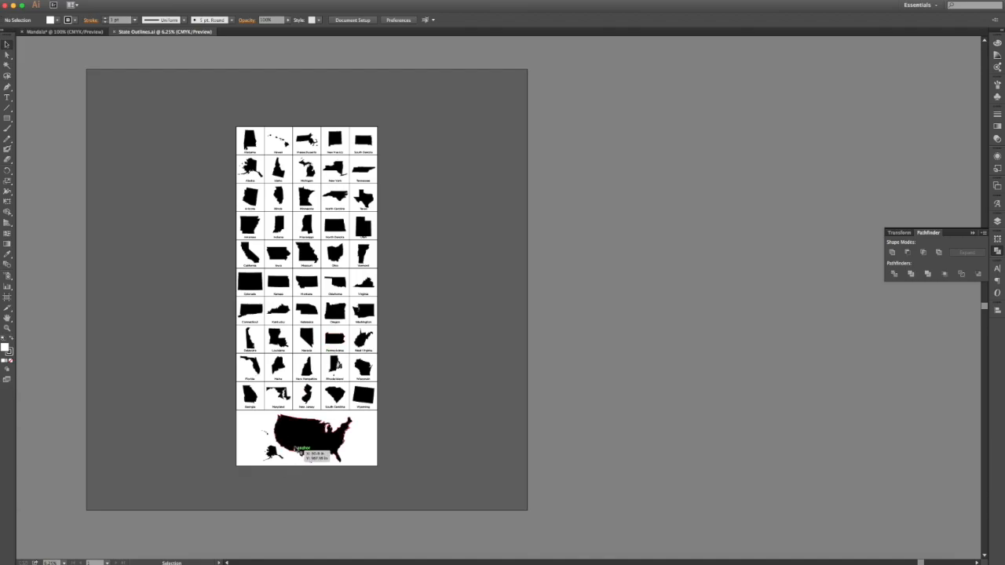
# Step: Paste the US map from State Outlines.ai into the Mandala document and shrink it inside the mandala
pyautogui.click(299, 429)
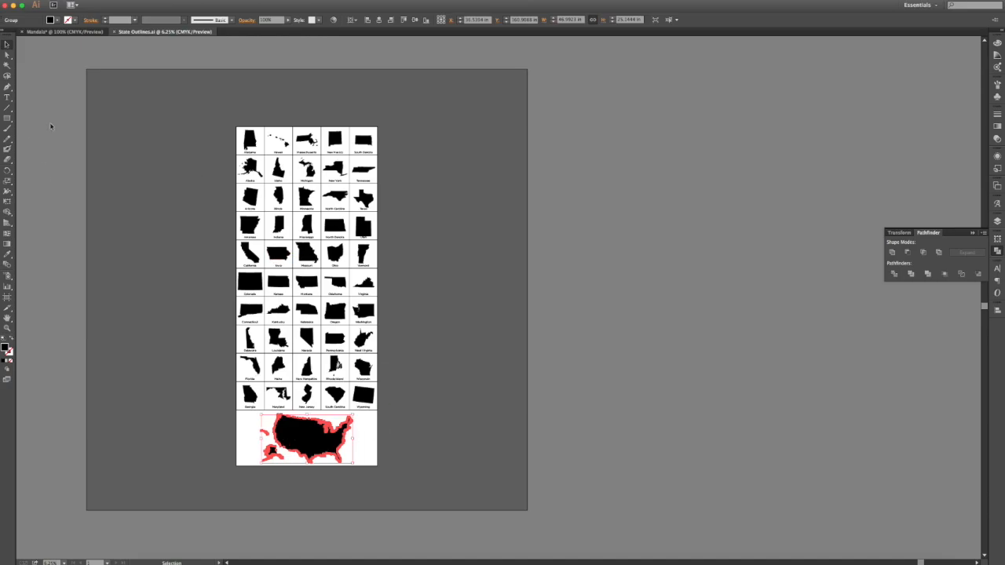
pyautogui.click(49, 32)
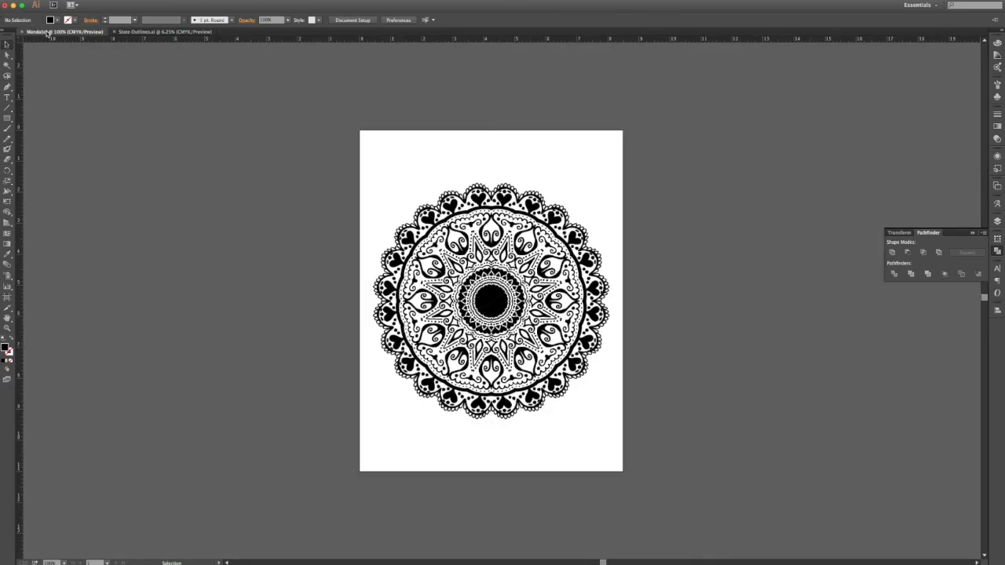
pyautogui.hotkey('ctrl', 'v')
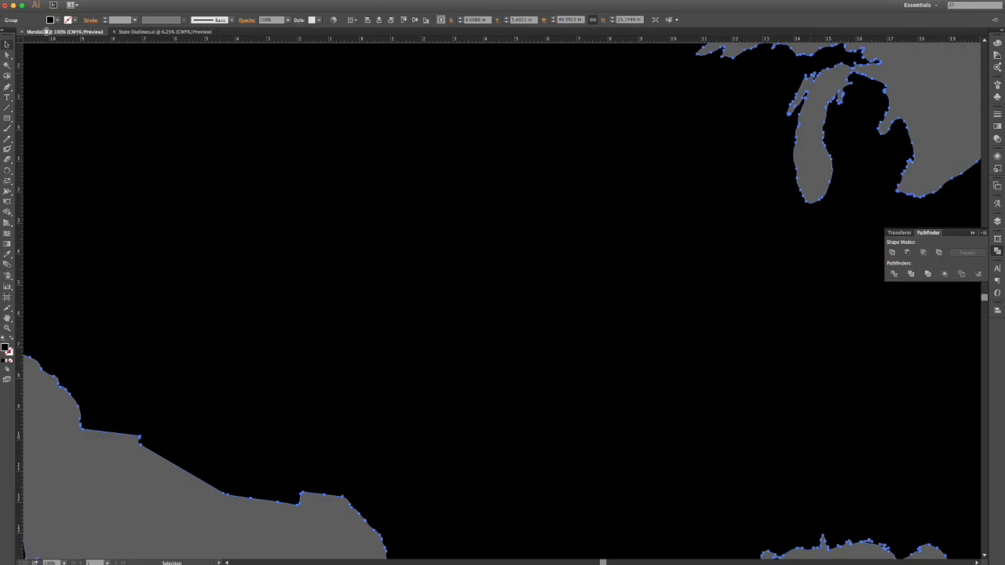
pyautogui.scroll(5, 501, 109)
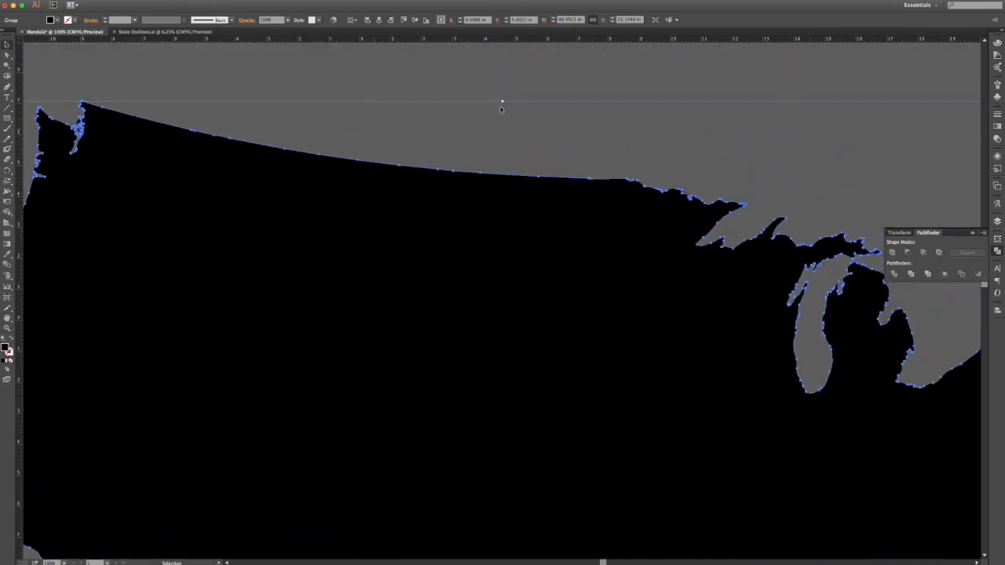
pyautogui.click(503, 101)
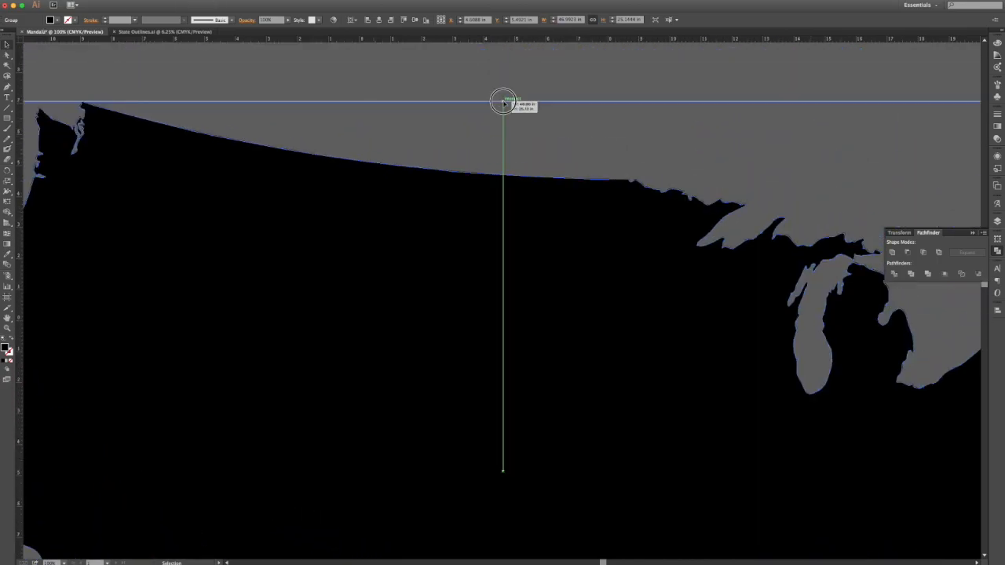
pyautogui.moveTo(503, 101); pyautogui.dragTo(539, 455)
pyautogui.press('super+minus')
pyautogui.scroll(-2, 540, 460)
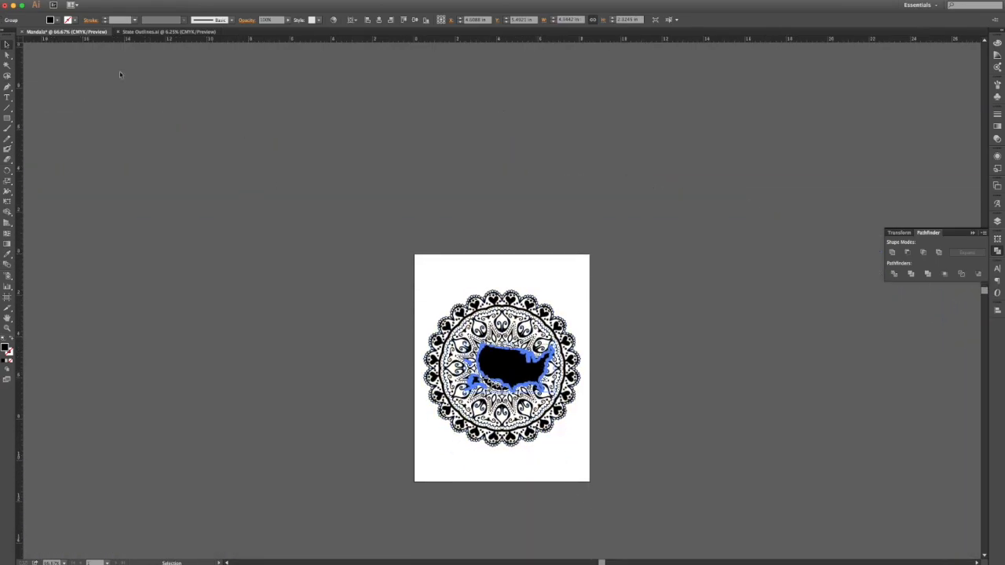
# Step: Fill the US map with pink and stretch it wider across the mandala
pyautogui.click(56, 21)
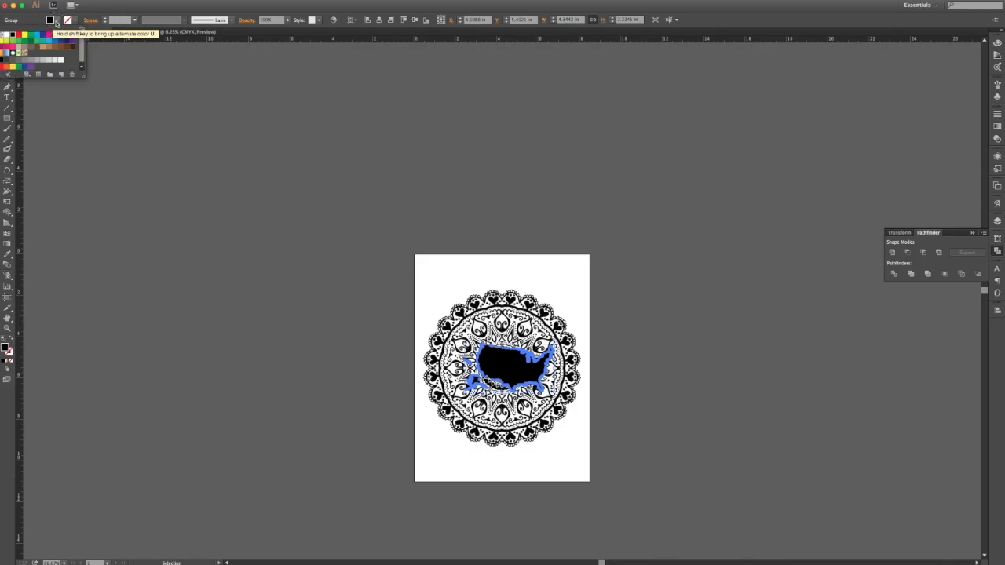
pyautogui.click(49, 38)
pyautogui.click(628, 378)
pyautogui.press('super+plus')
pyautogui.press('super+plus')
pyautogui.scroll(-4, 628, 378)
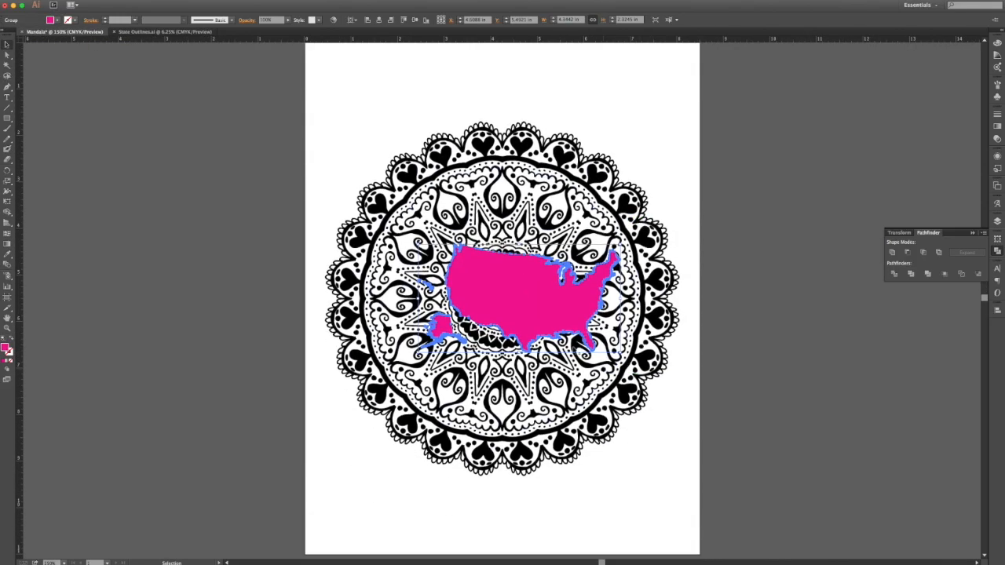
pyautogui.moveTo(625, 297); pyautogui.dragTo(647, 240)
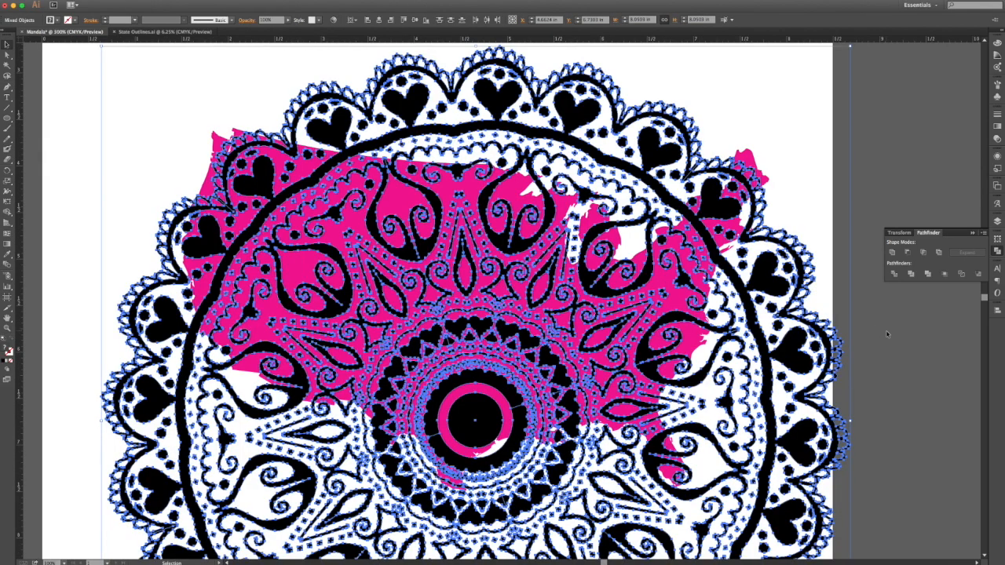
pyautogui.click(885, 331)
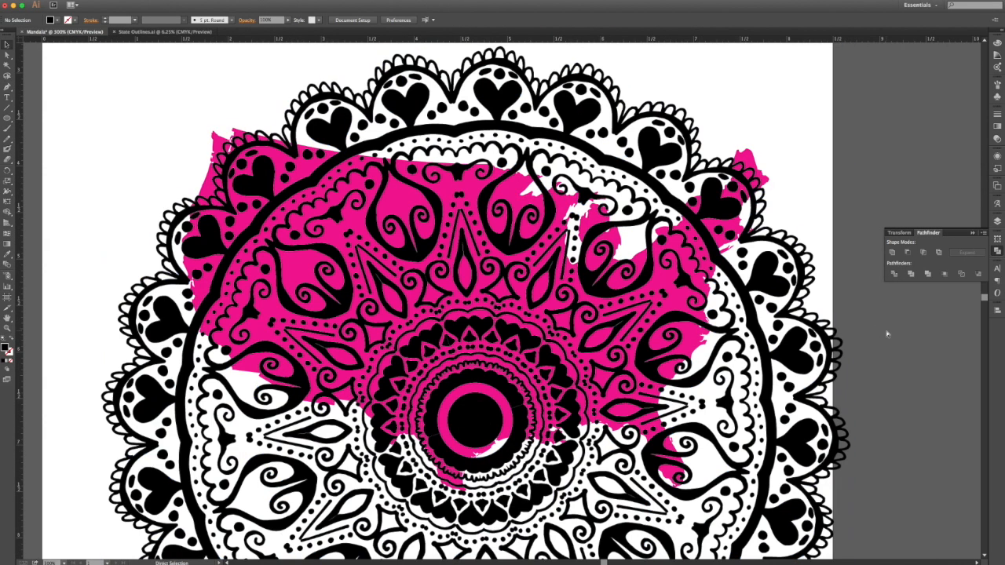
# Step: Copy and paste the pink US map, moving the copy off the artboard to the left
pyautogui.press('super+minus')
pyautogui.press('super+minus')
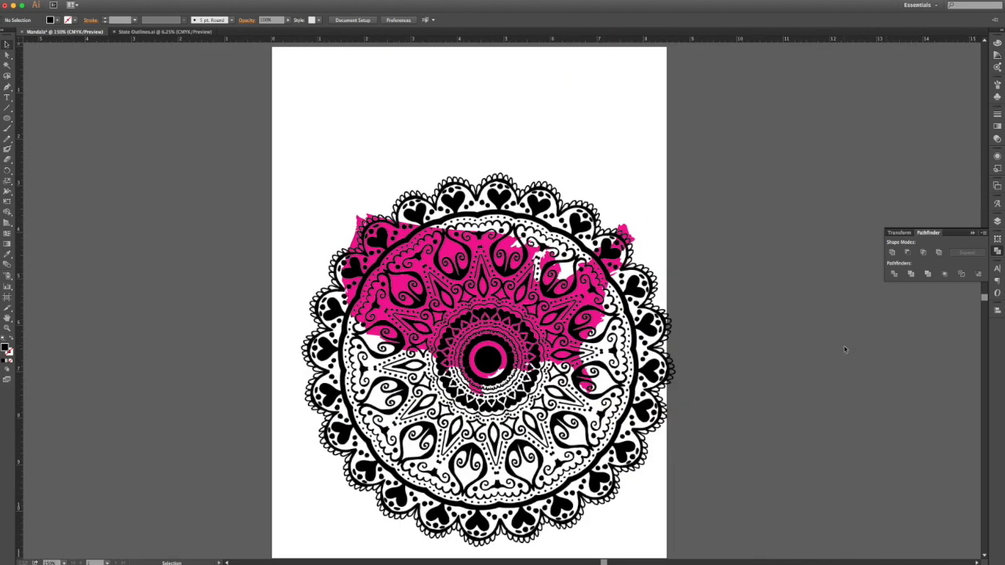
pyautogui.click(624, 232)
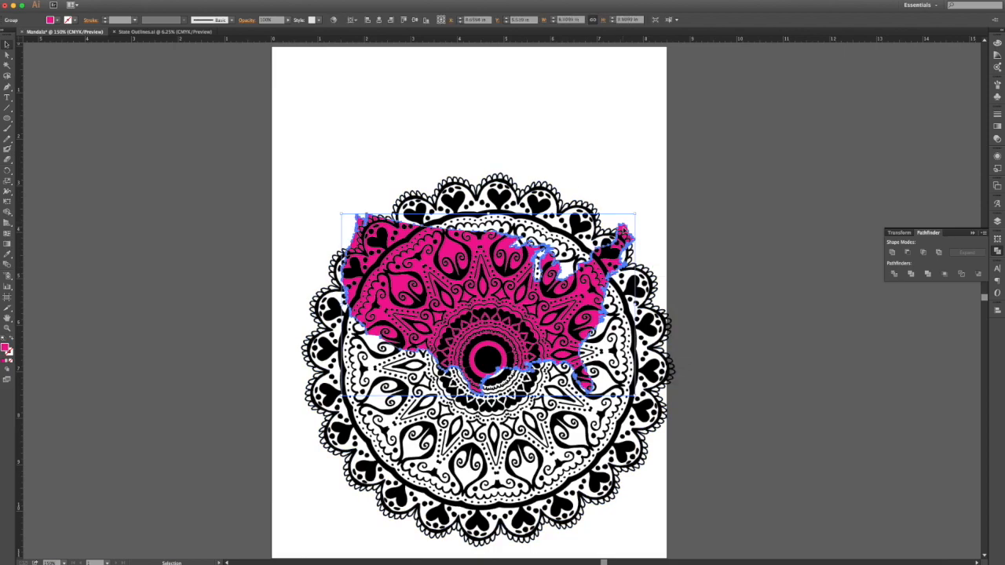
pyautogui.click(72, 1)
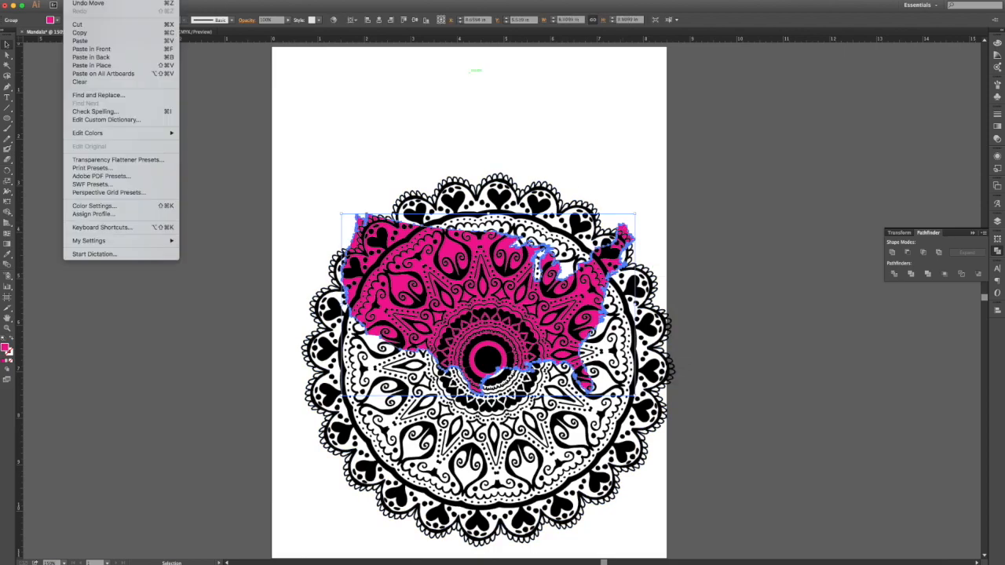
pyautogui.click(101, 35)
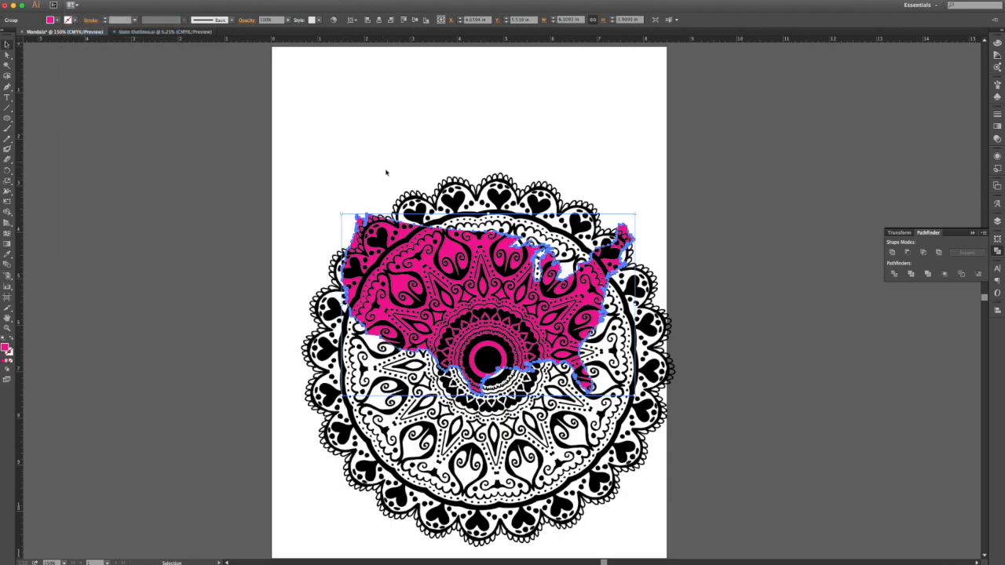
pyautogui.press('super+v')
pyautogui.moveTo(520, 269); pyautogui.dragTo(186, 264)
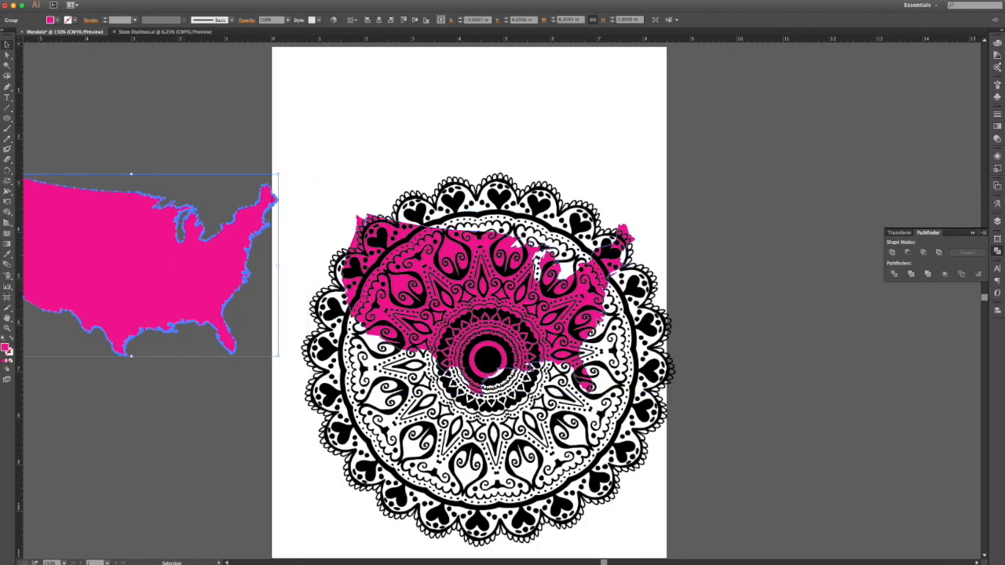
pyautogui.click(331, 174)
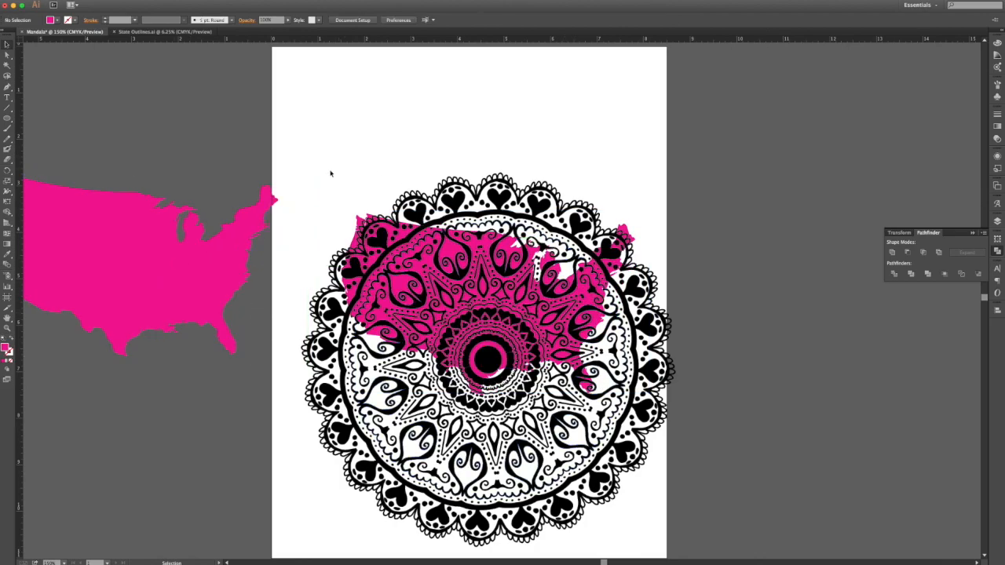
# Step: Fill the map copy red, then marquee-select the mandala and pink map together
pyautogui.click(206, 264)
pyautogui.click(51, 20)
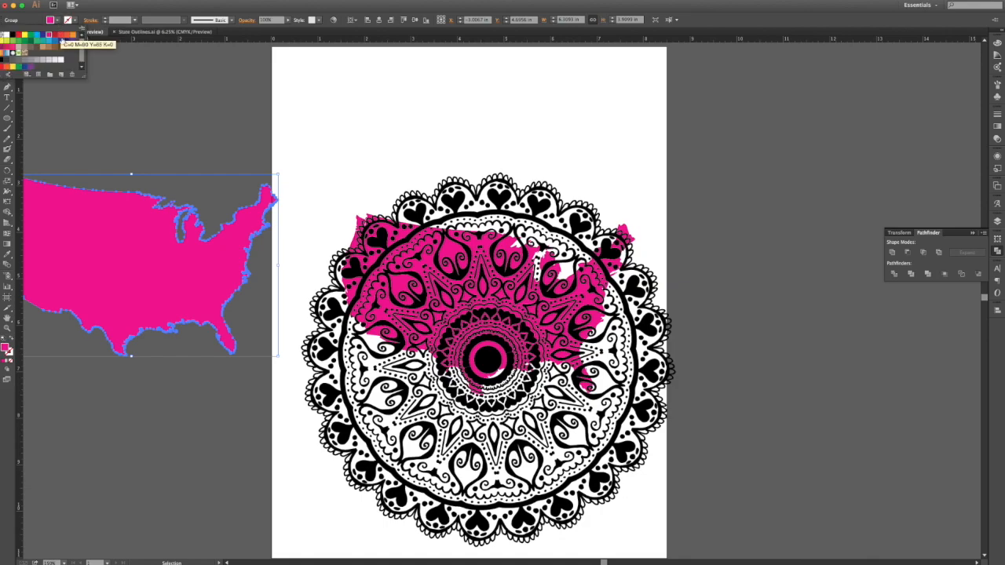
pyautogui.click(56, 36)
pyautogui.click(311, 192)
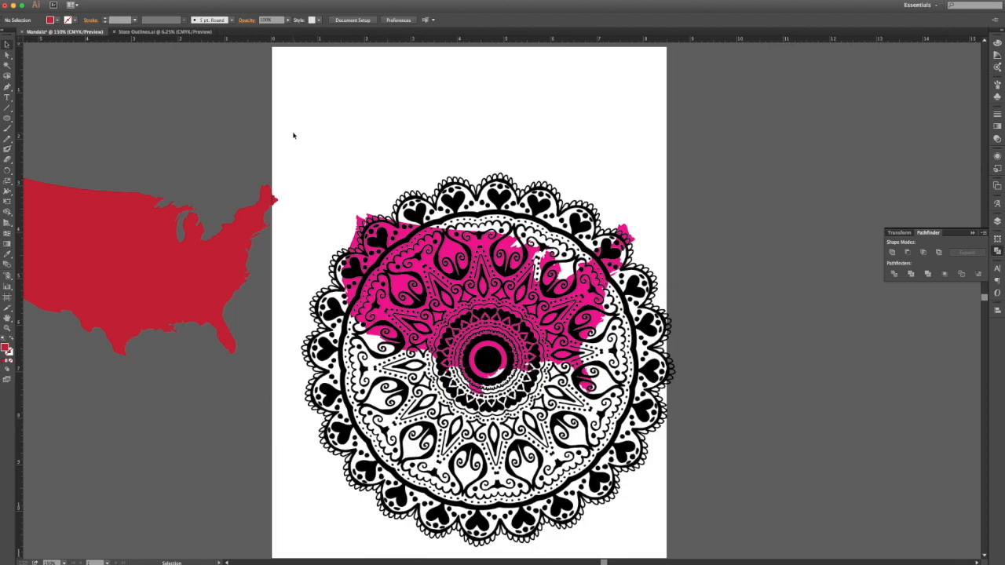
pyautogui.moveTo(286, 90); pyautogui.dragTo(722, 512)
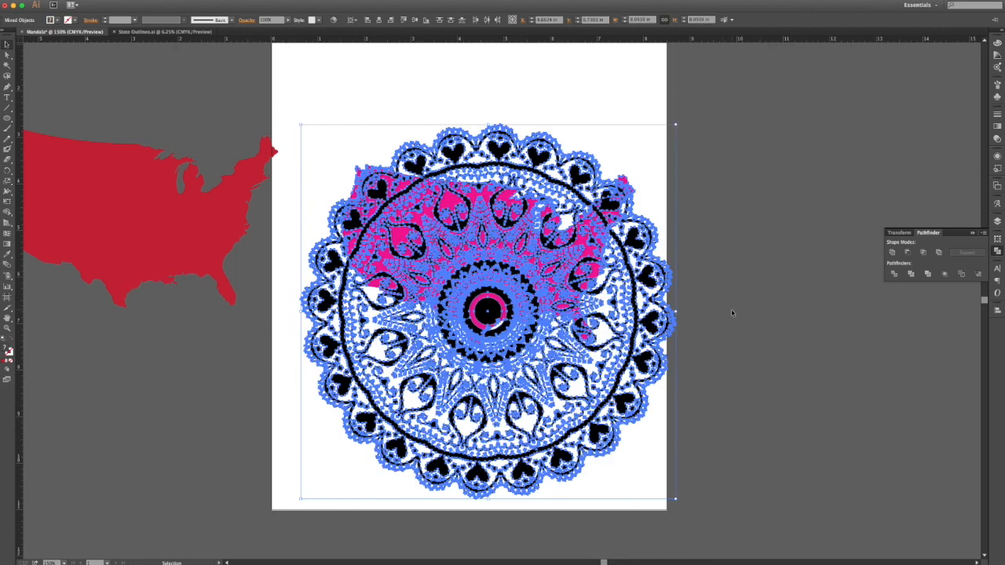
# Step: Divide the mandala along the map outline, then select and delete all black-filled pieces
pyautogui.click(893, 276)
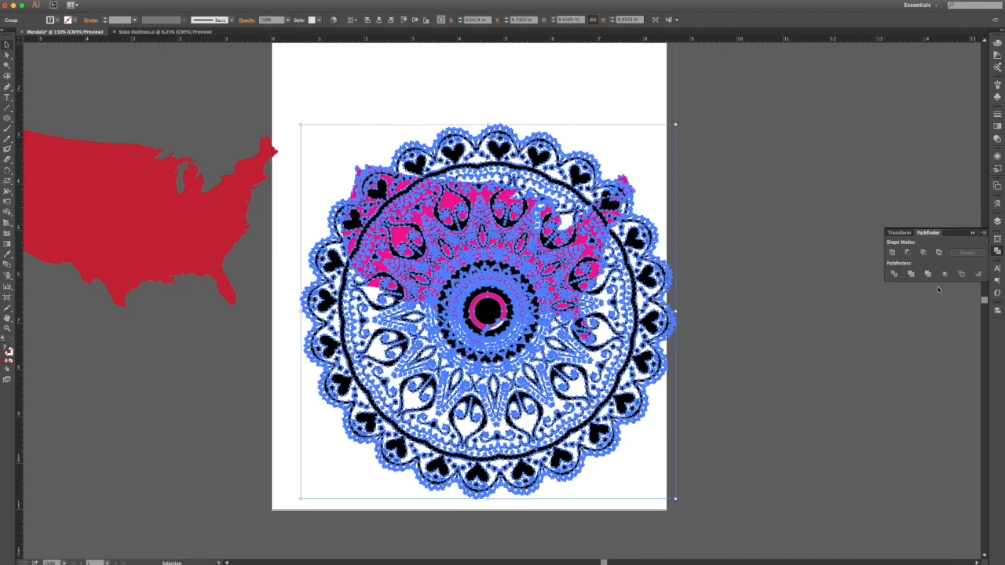
pyautogui.click(8, 57)
pyautogui.click(700, 264)
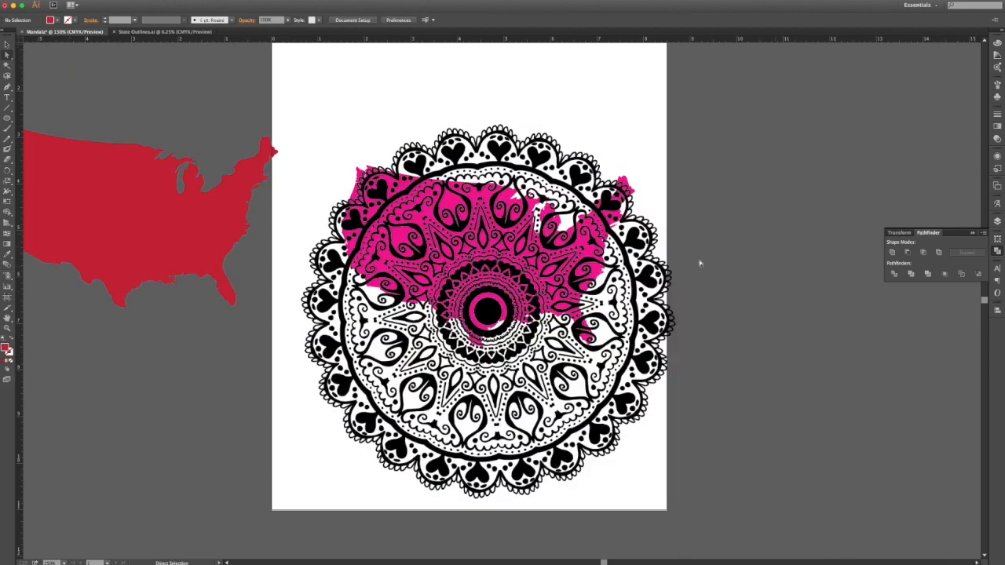
pyautogui.click(488, 313)
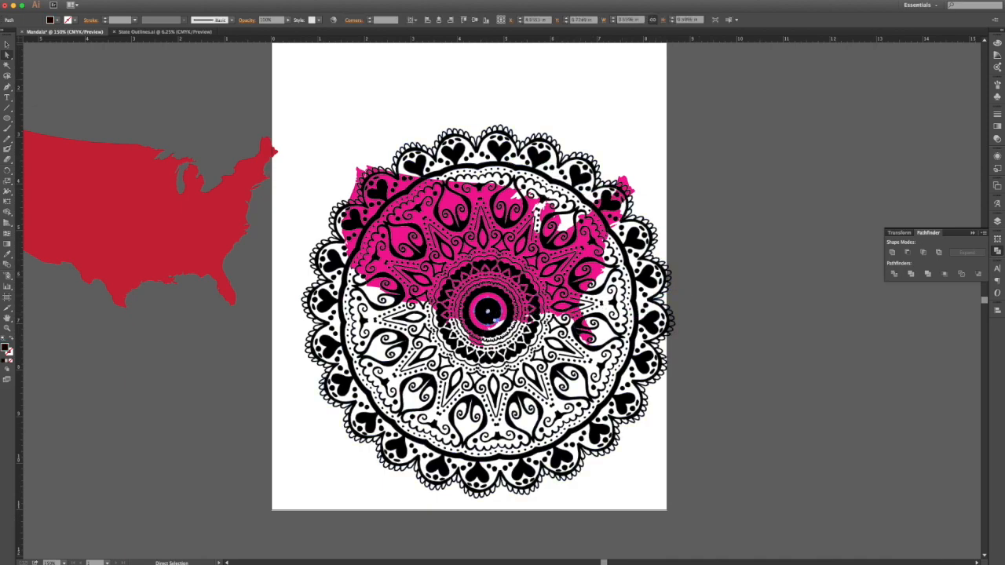
pyautogui.click(142, 1)
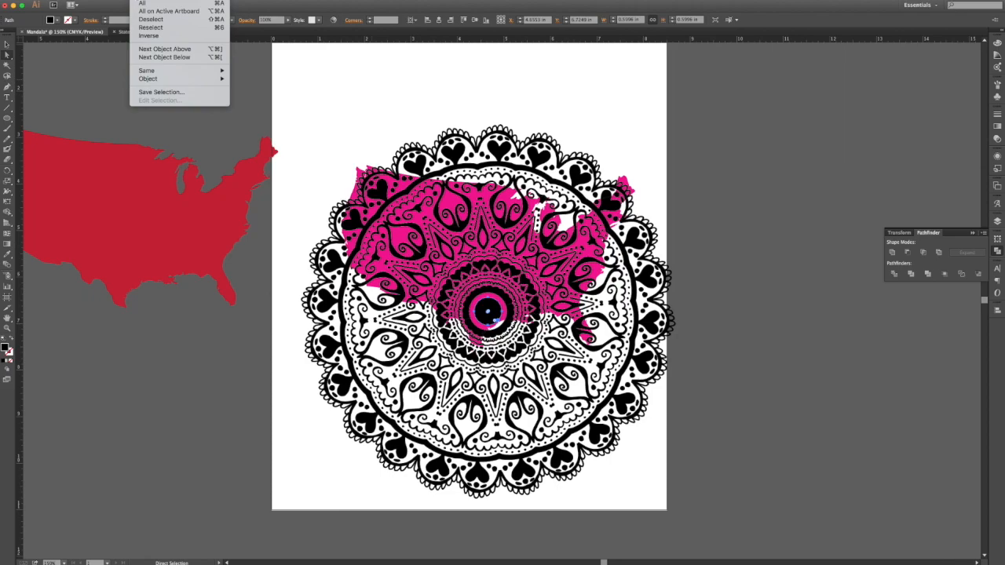
pyautogui.moveTo(157, 70)
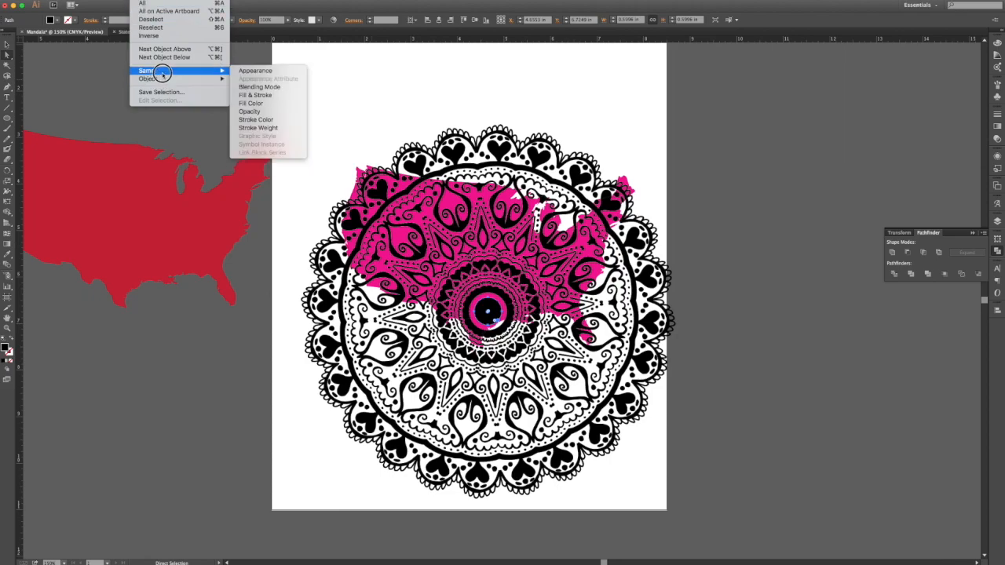
pyautogui.click(270, 107)
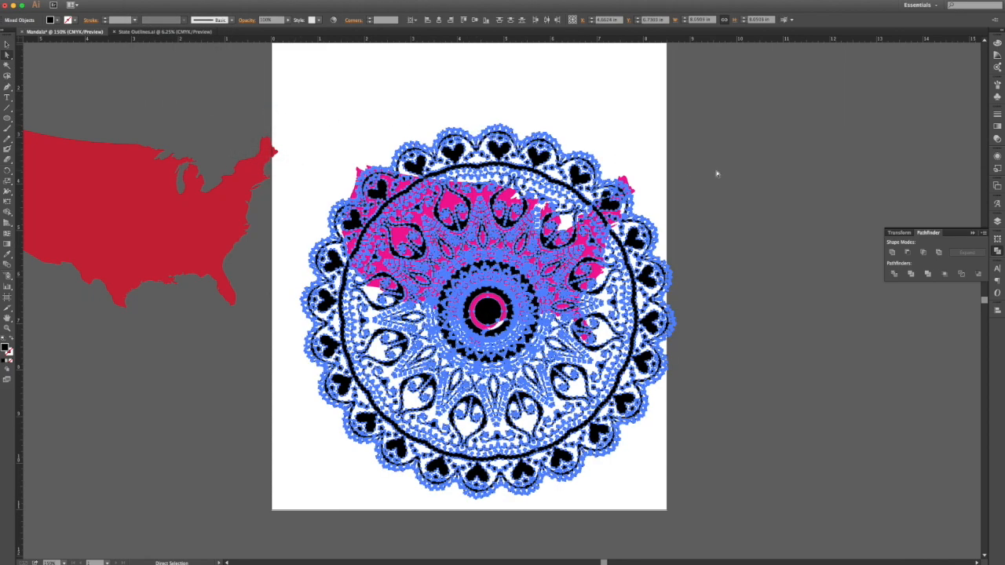
pyautogui.press('Delete')
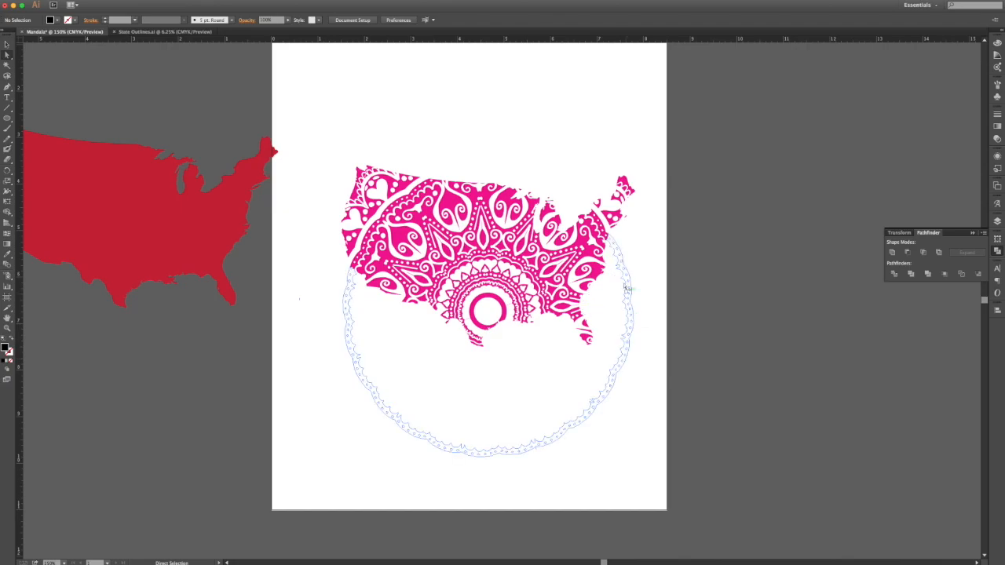
# Step: Isolate the mandala group and delete every leftover hidden piece sharing the border's fill
pyautogui.hscroll(1, 401, 192)
pyautogui.hscroll(1, 402, 193)
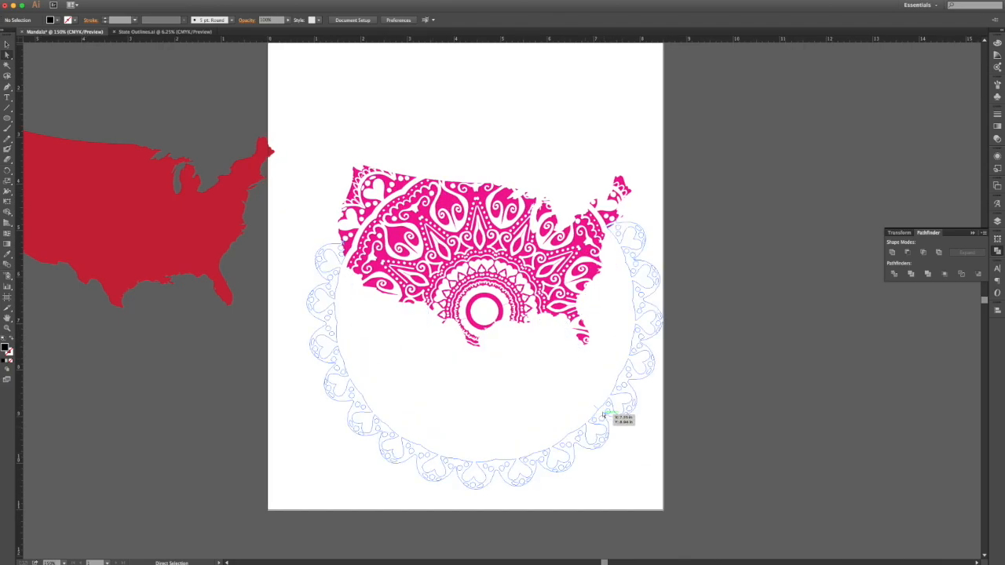
pyautogui.click(598, 414)
pyautogui.click(7, 44)
pyautogui.click(621, 405)
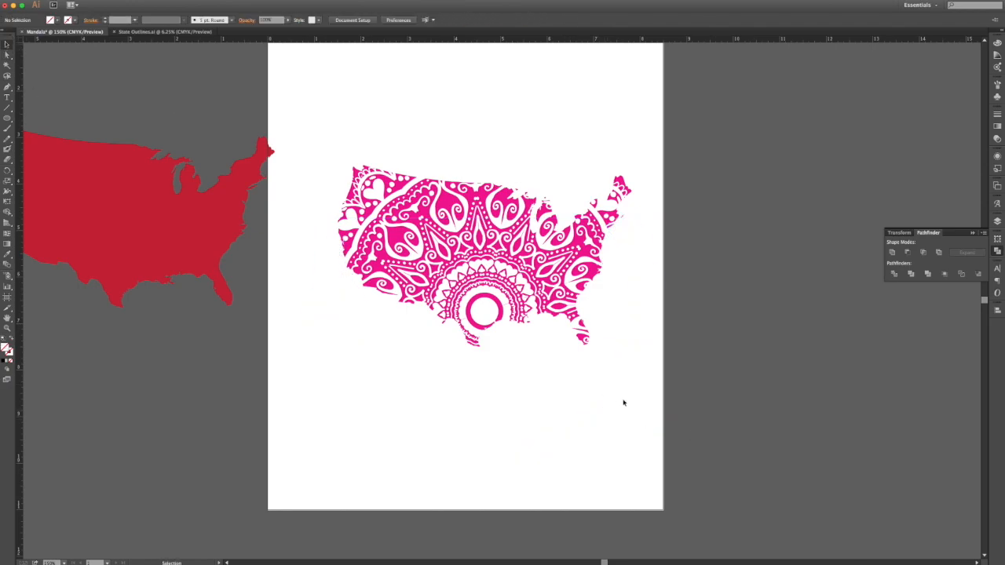
pyautogui.click(638, 398)
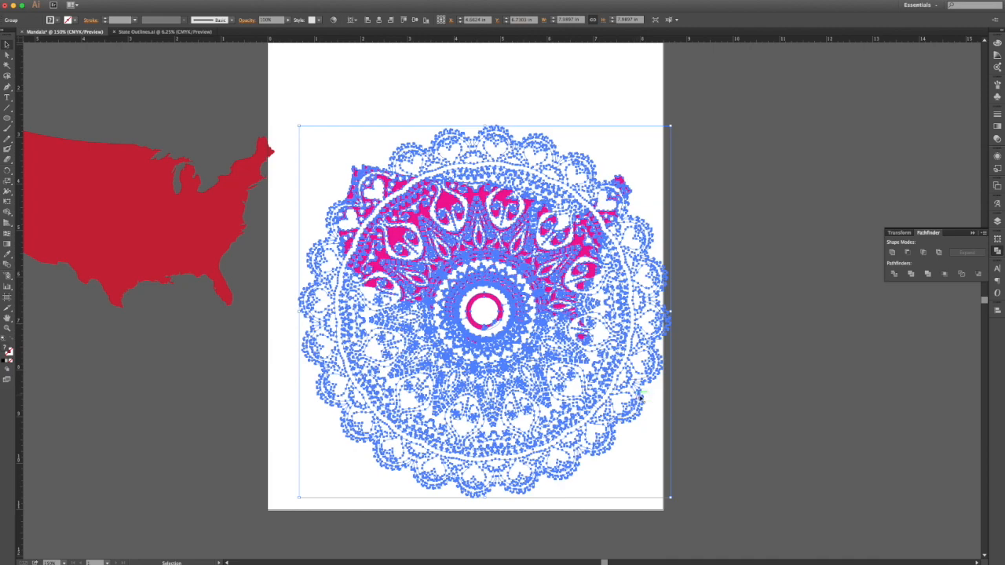
pyautogui.doubleClick(636, 404)
pyautogui.click(637, 404)
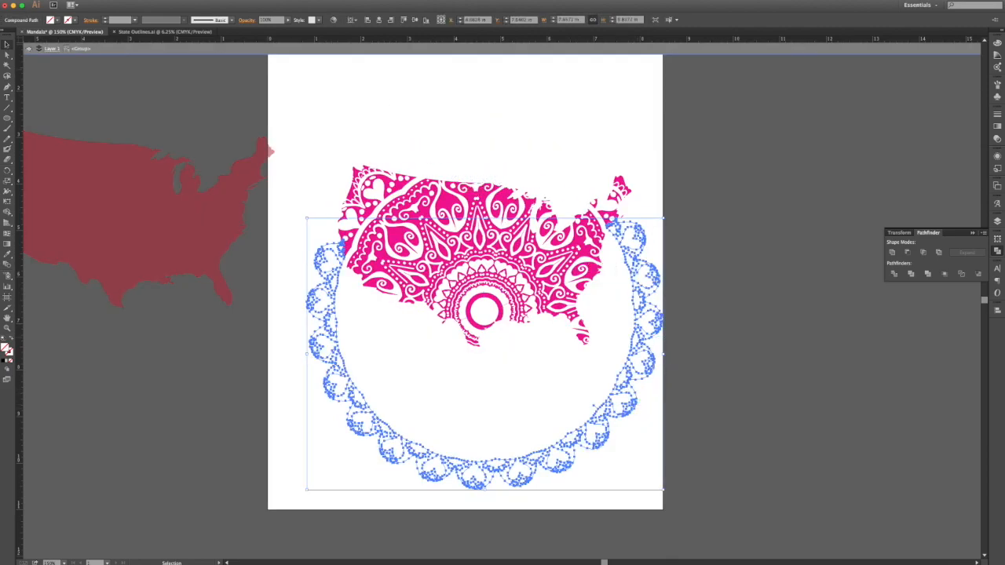
pyautogui.click(143, 0)
pyautogui.moveTo(149, 70)
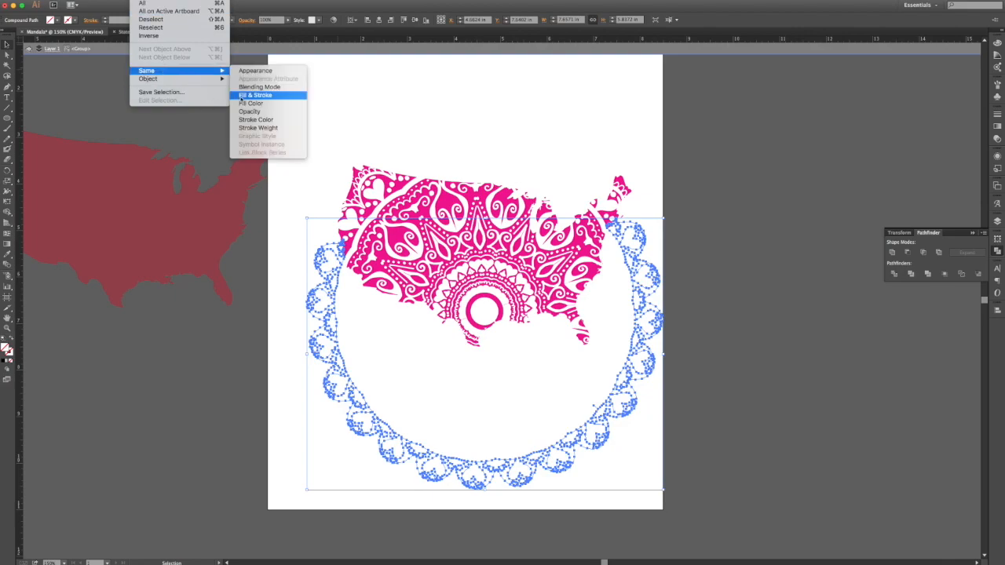
pyautogui.click(243, 100)
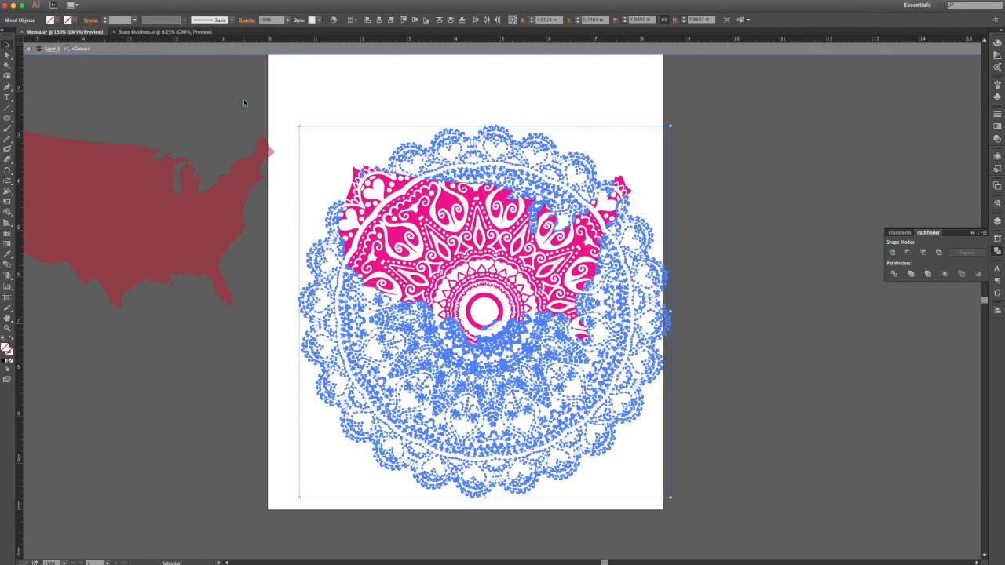
pyautogui.press('Delete')
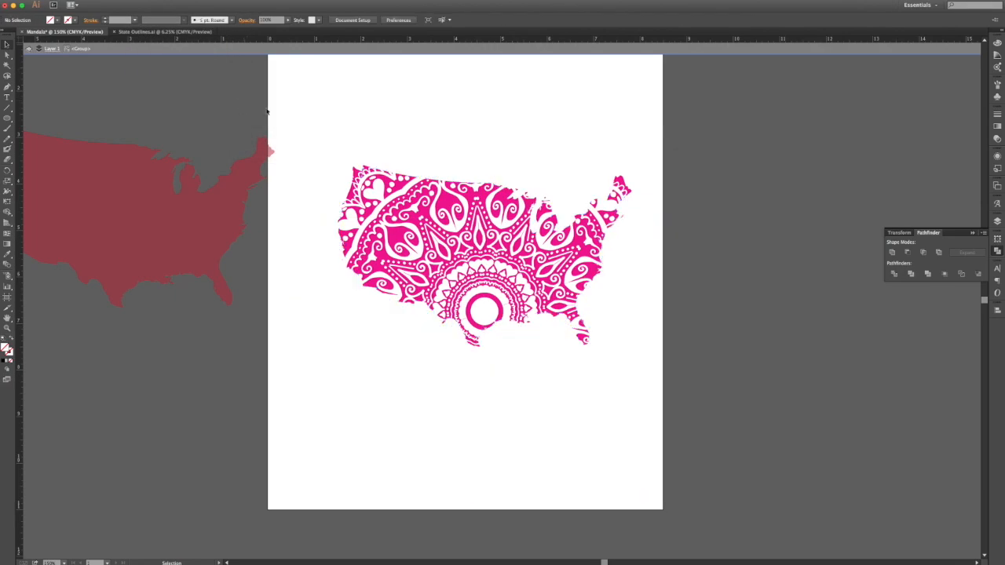
pyautogui.click(541, 322)
pyautogui.doubleClick(536, 357)
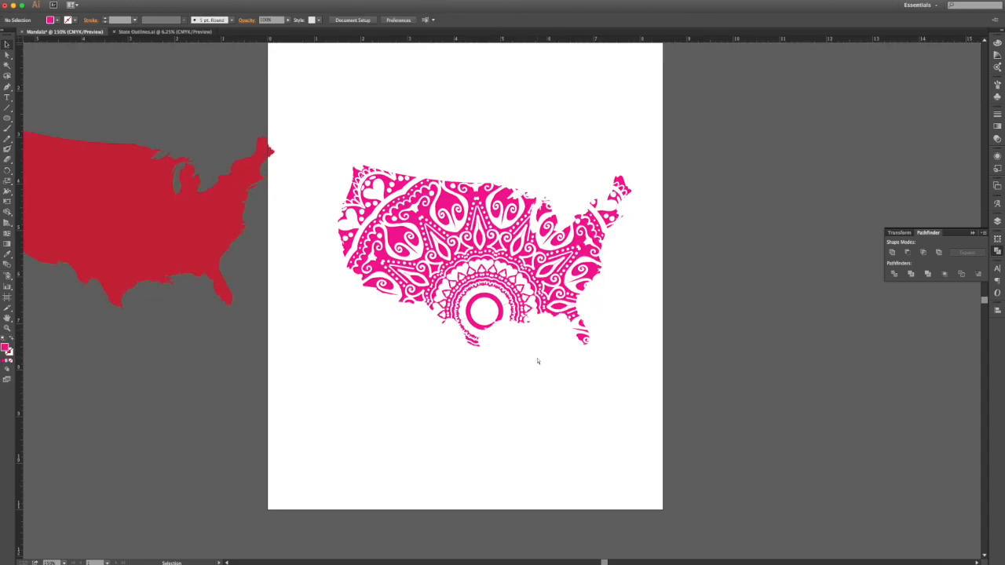
# Step: Zoom in to inspect the zigzag centre ring, zoom back out, and exit isolation
pyautogui.press('a')
pyautogui.press('super+plus')
pyautogui.press('super+plus')
pyautogui.press('super+plus')
pyautogui.press('super+plus')
pyautogui.press('super+plus')
pyautogui.press('v')
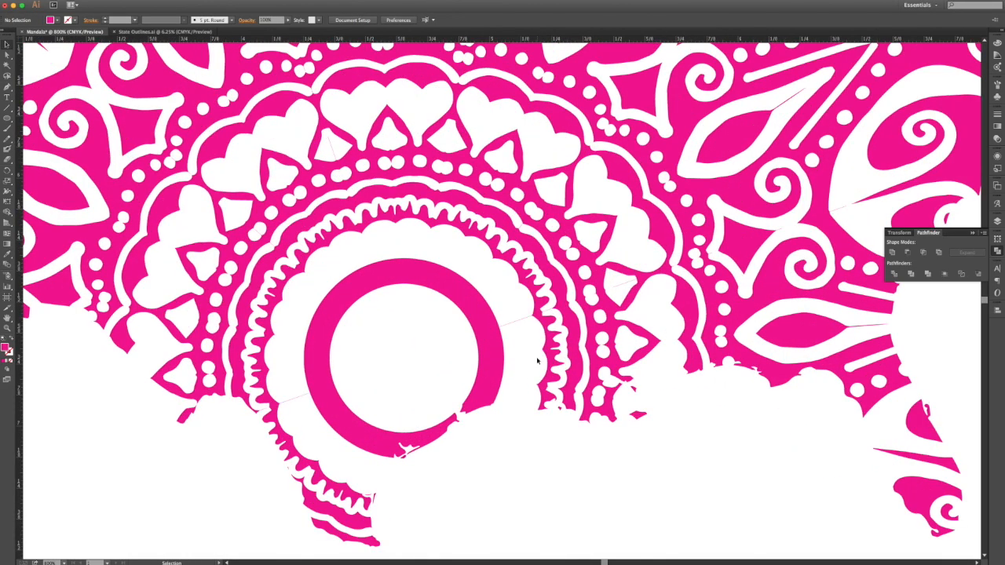
pyautogui.click(509, 325)
pyautogui.doubleClick(509, 325)
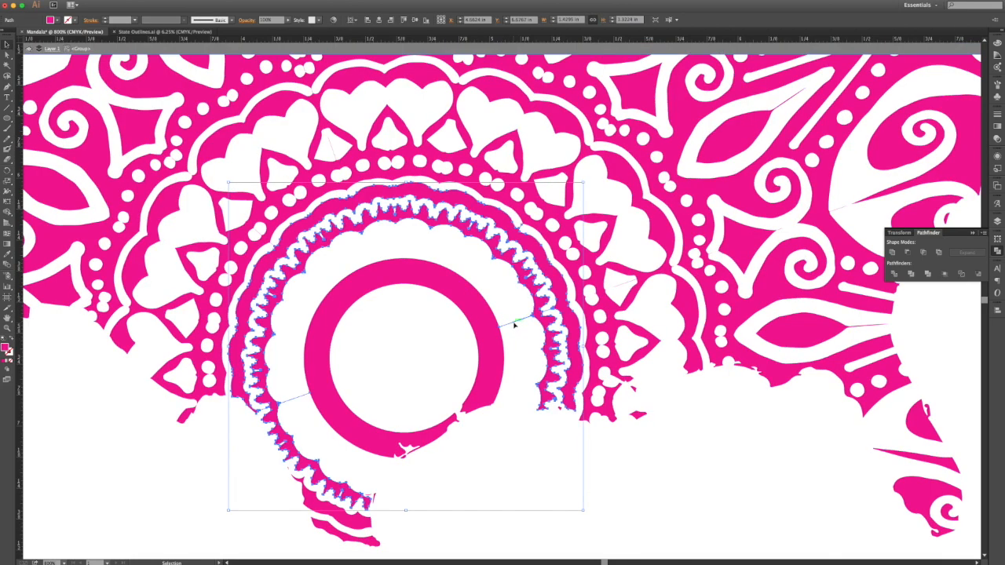
pyautogui.click(388, 234)
pyautogui.press('super+minus')
pyautogui.press('super+minus')
pyautogui.press('super+minus')
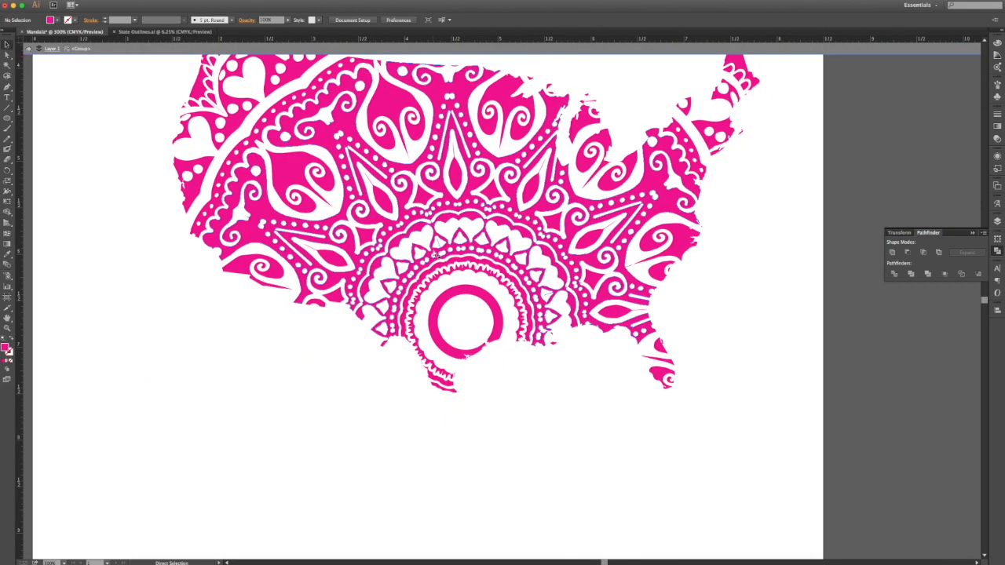
pyautogui.press('super+minus')
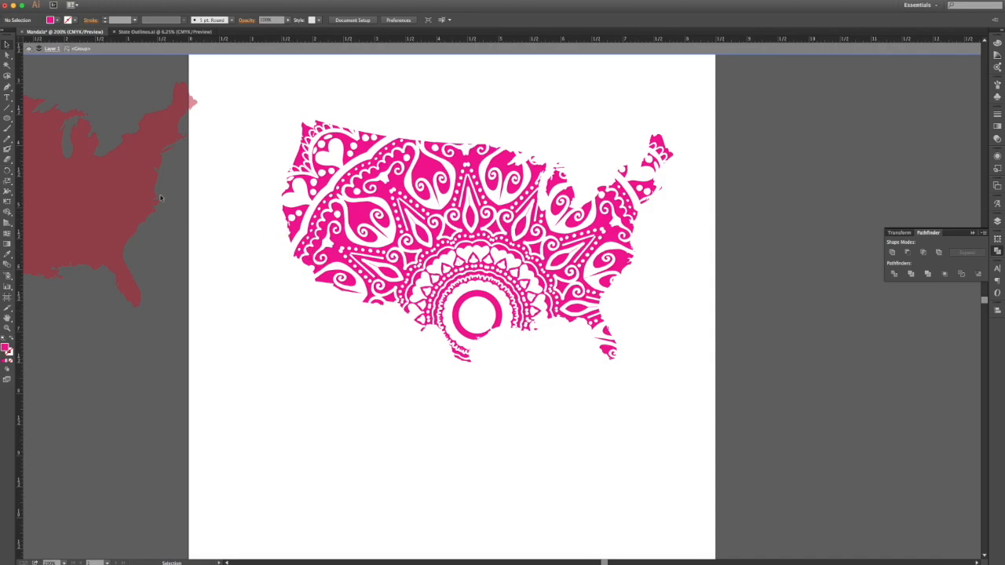
pyautogui.doubleClick(83, 170)
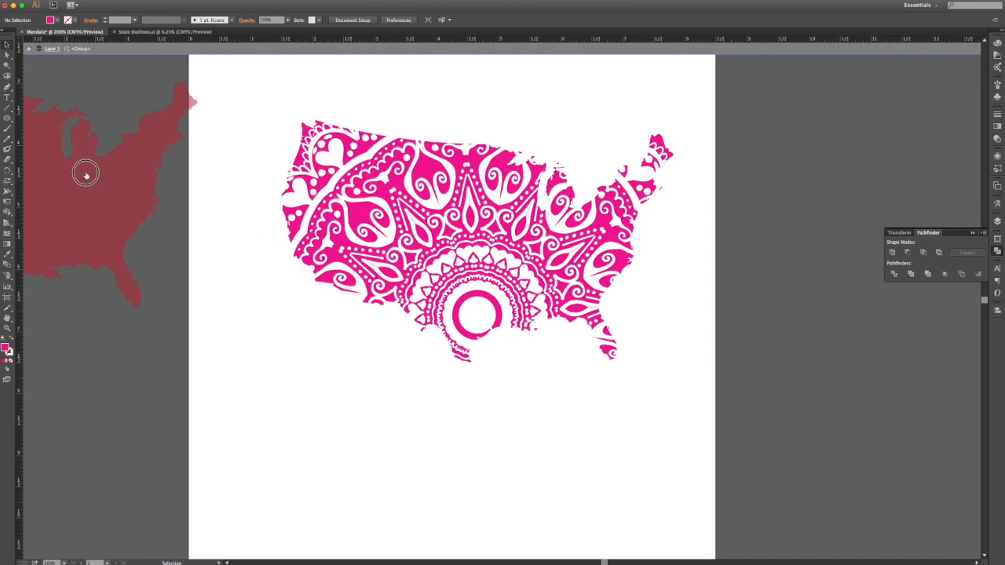
# Step: Centre the red US map horizontally and vertically on the artboard
pyautogui.click(154, 196)
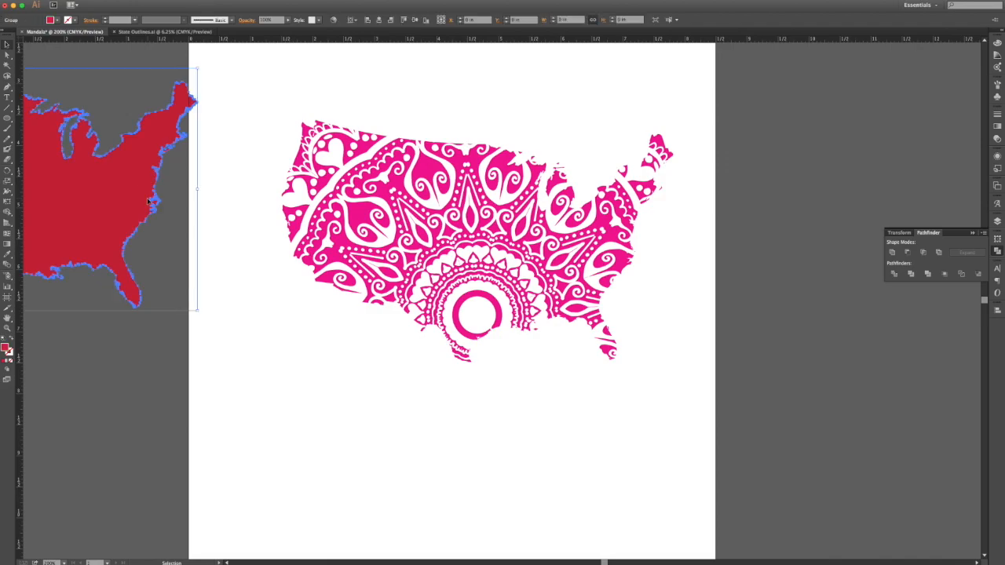
pyautogui.click(422, 201)
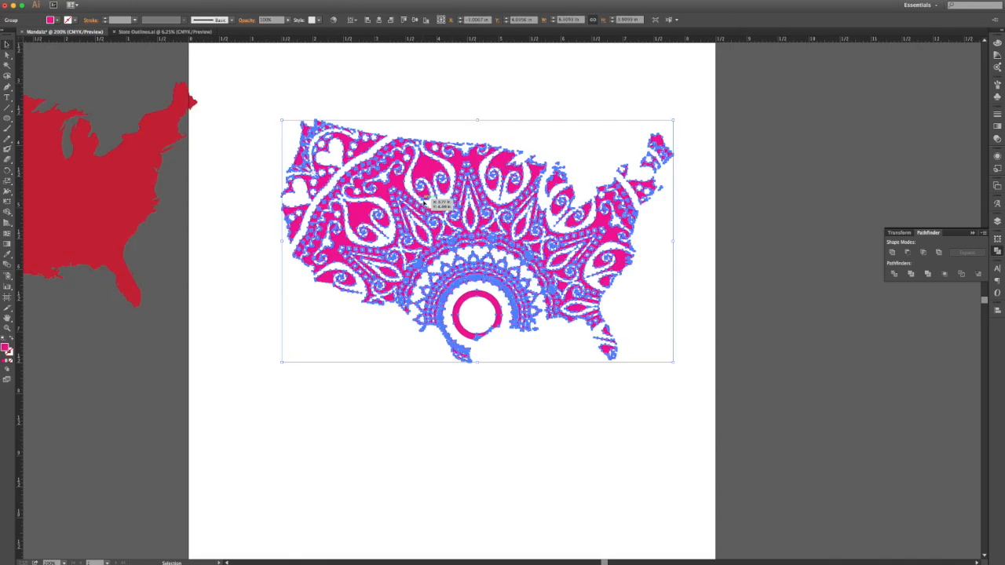
pyautogui.click(143, 185)
pyautogui.click(377, 21)
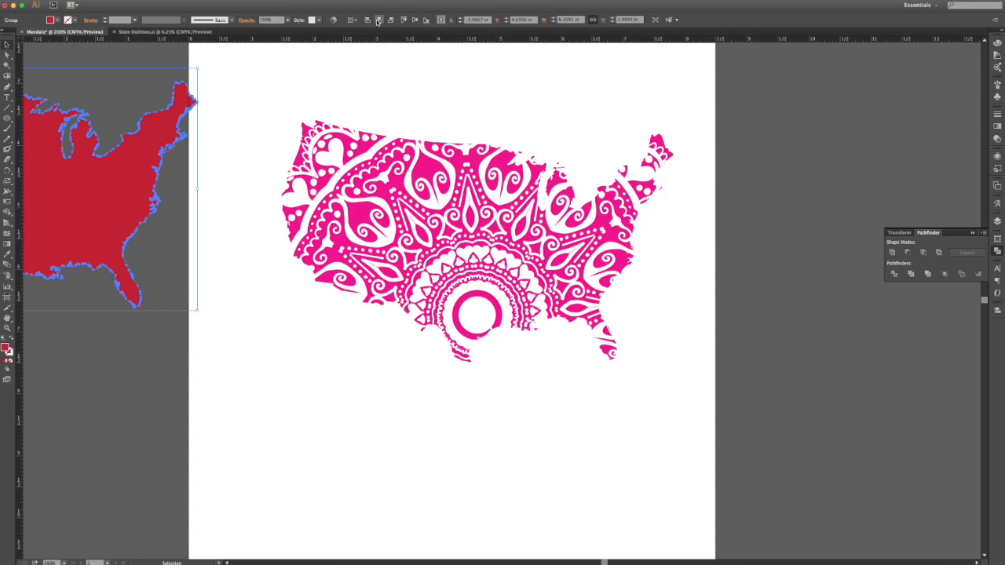
pyautogui.click(416, 21)
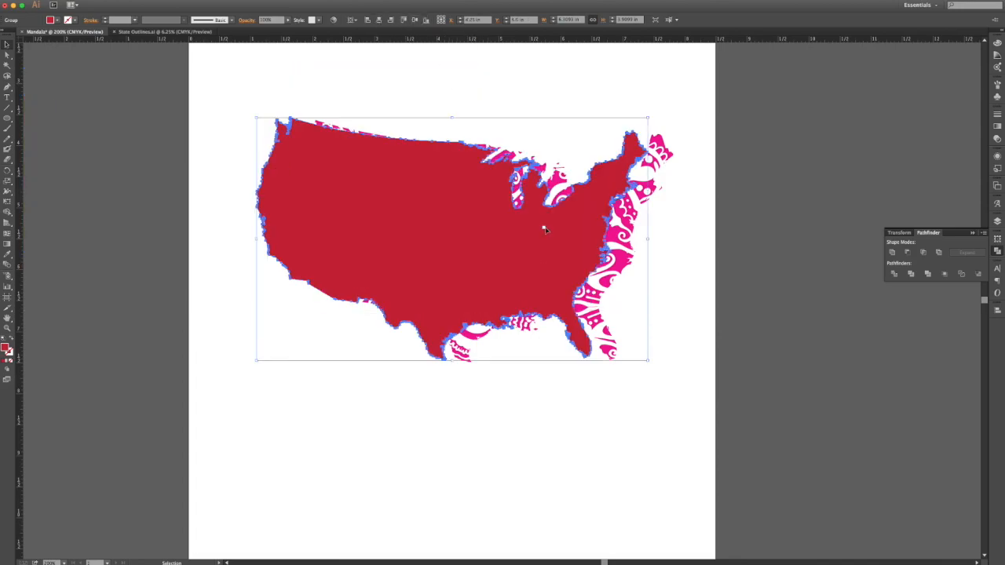
# Step: Centre the pink mandala map horizontally and vertically, then reselect the red map
pyautogui.click(613, 281)
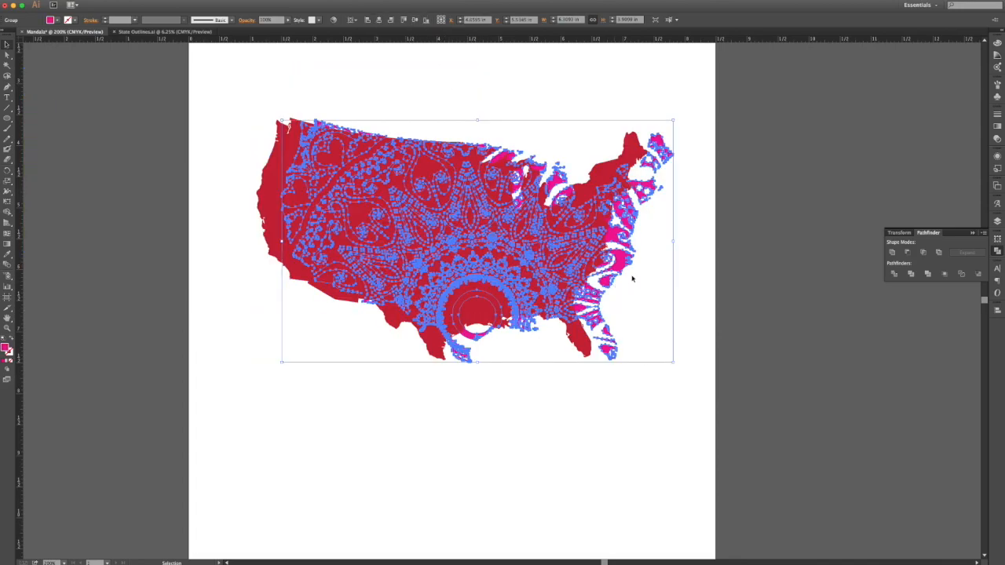
pyautogui.click(379, 21)
pyautogui.click(415, 19)
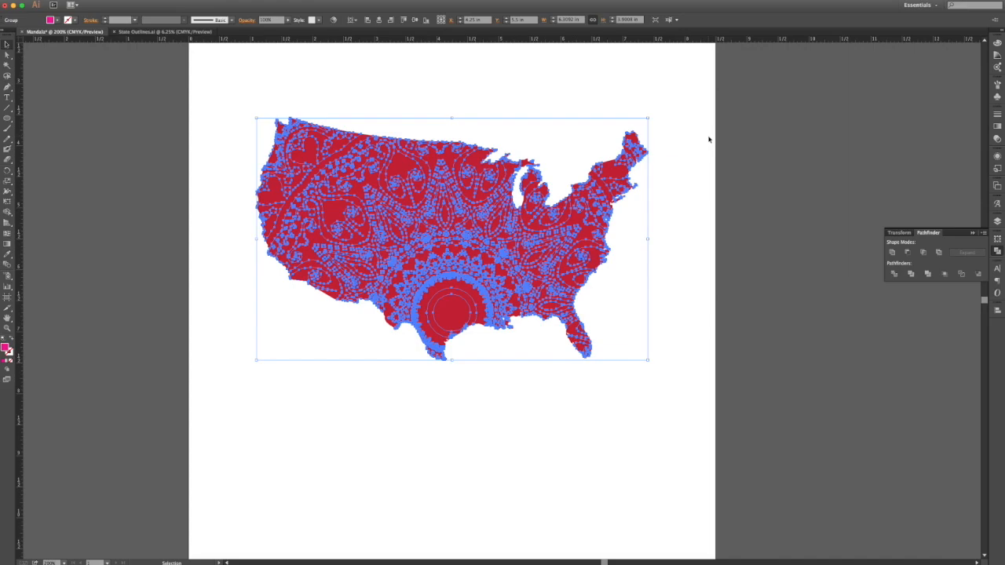
pyautogui.click(673, 138)
pyautogui.click(354, 170)
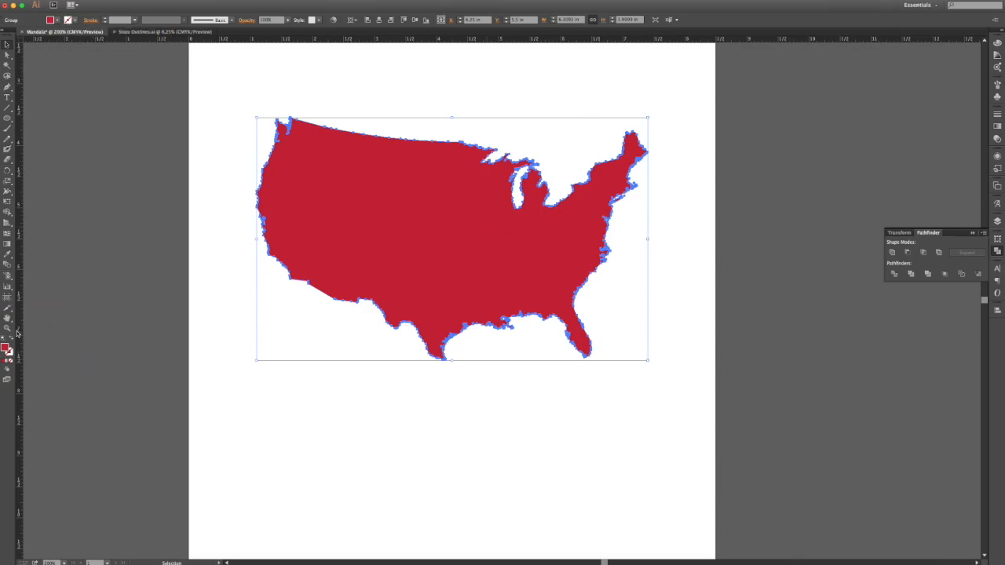
pyautogui.click(71, 19)
# Step: Give the red map a thick red stroke with round corner joins
pyautogui.click(22, 34)
pyautogui.click(116, 8)
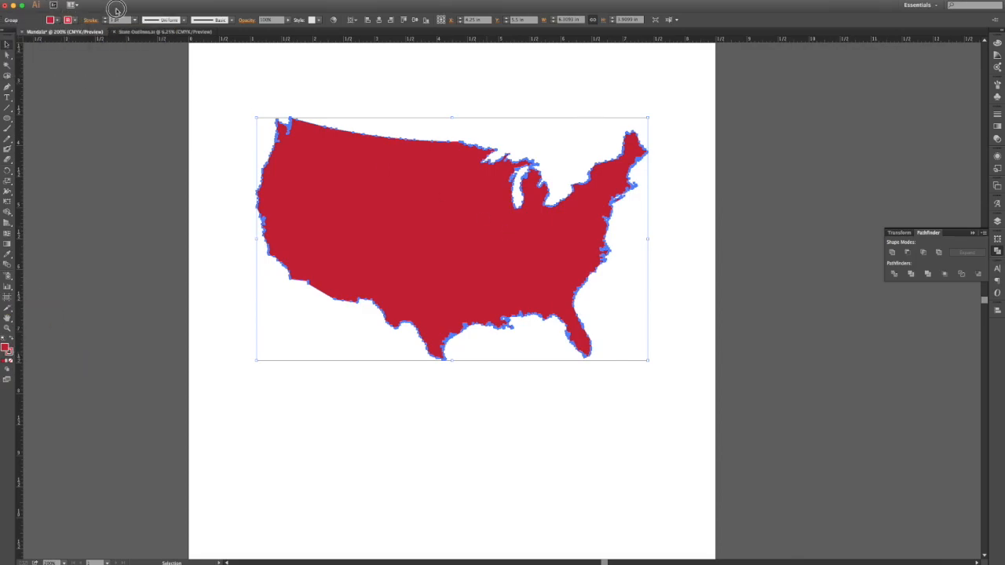
pyautogui.click(106, 18)
pyautogui.click(106, 18)
pyautogui.click(106, 17)
pyautogui.click(106, 18)
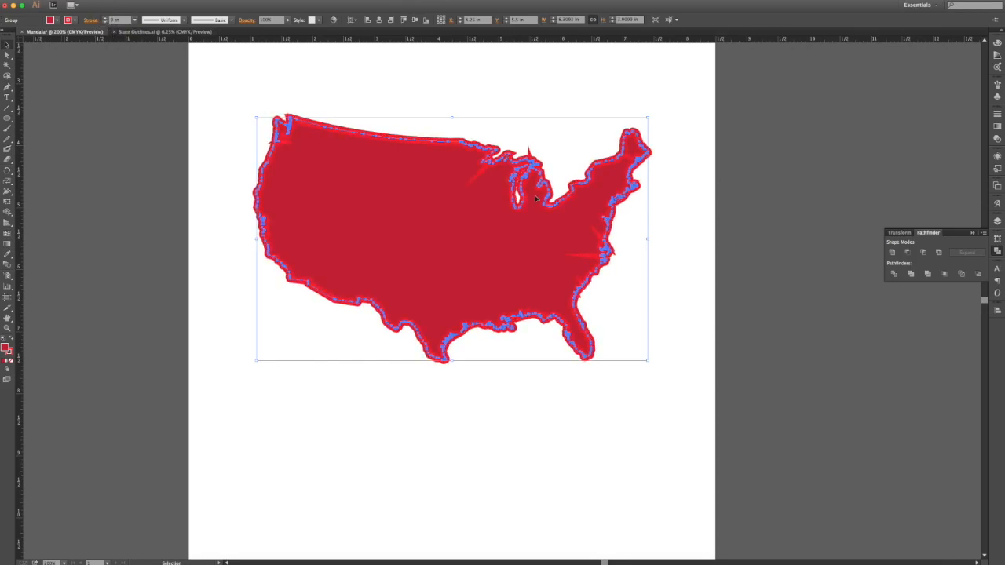
pyautogui.click(91, 21)
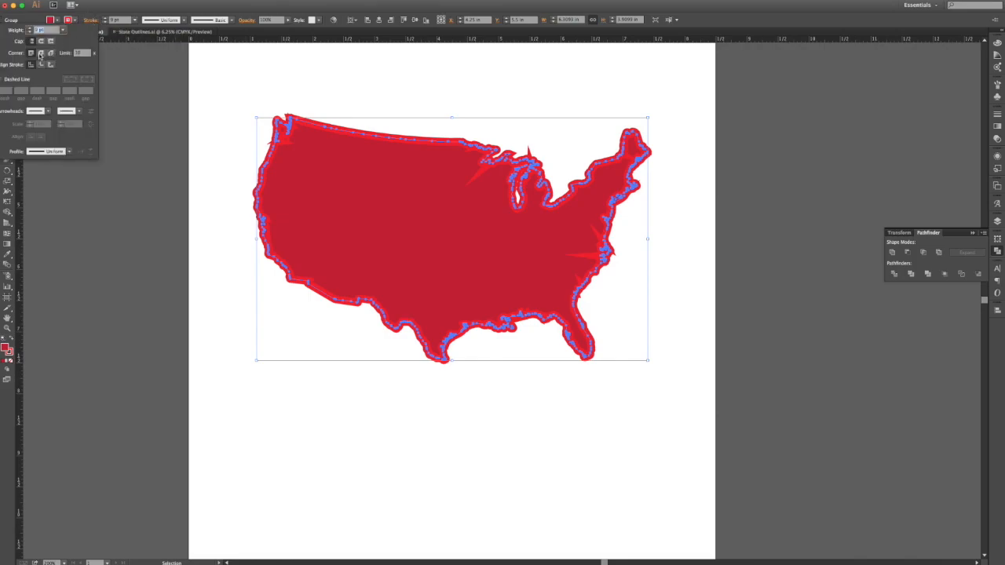
pyautogui.click(41, 53)
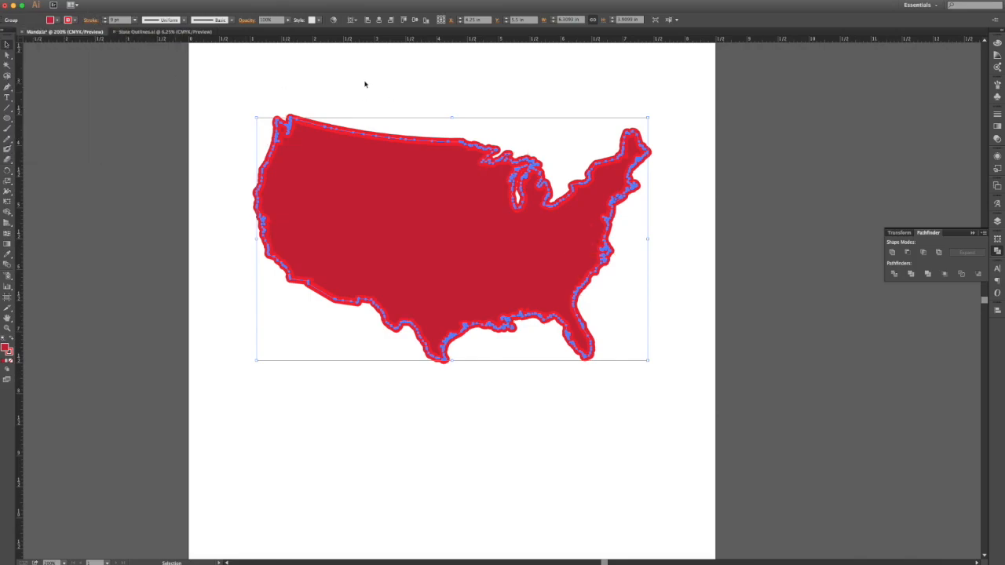
# Step: Outline the stroke and unite it with the fill into one compound shape
pyautogui.click(93, 0)
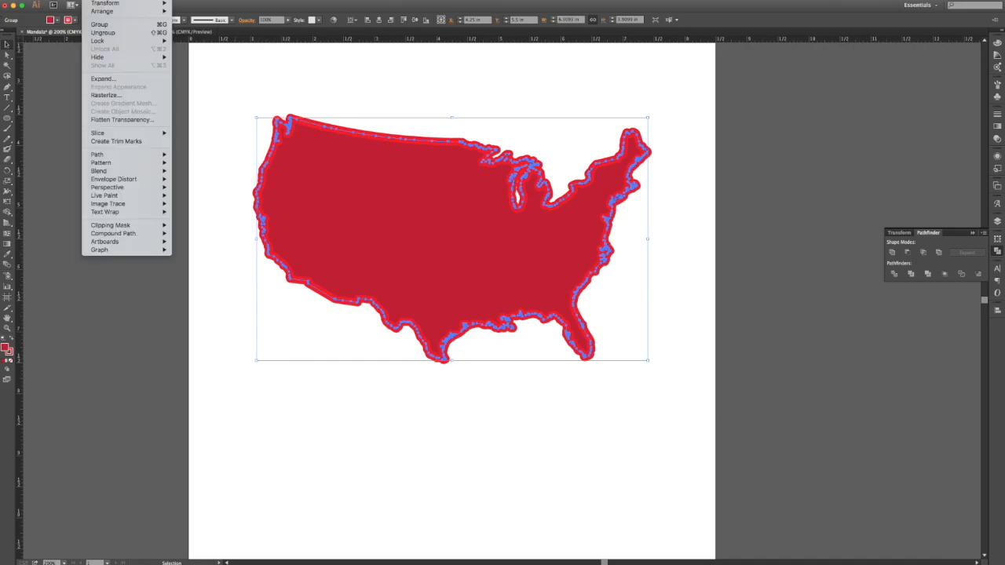
pyautogui.moveTo(108, 157)
pyautogui.click(253, 178)
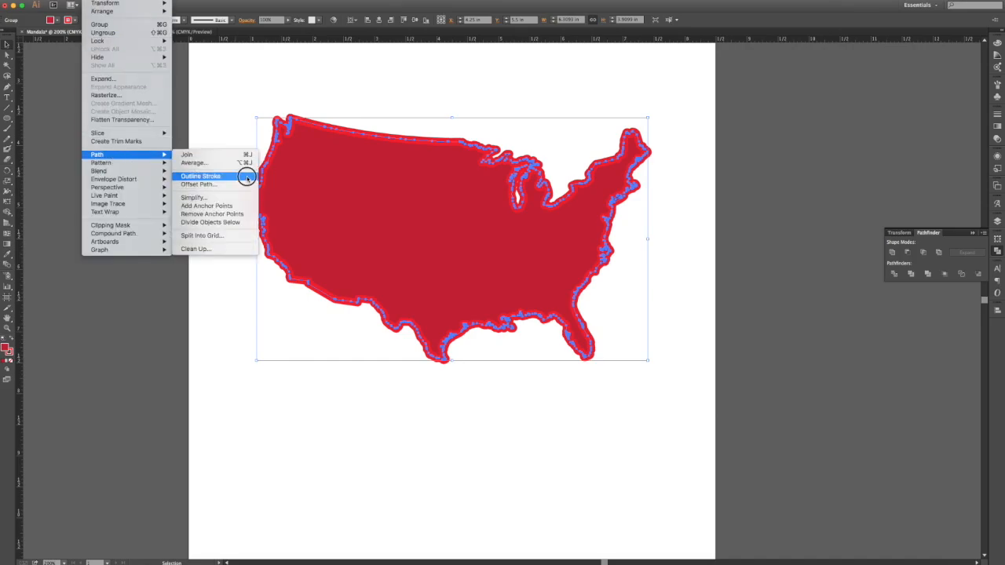
pyautogui.click(894, 255)
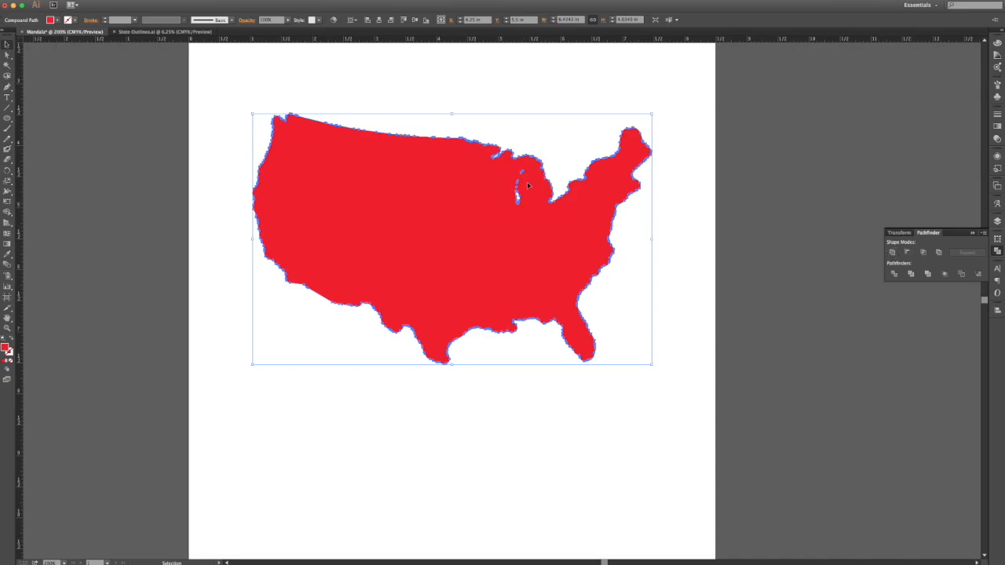
# Step: Drag the notch anchor above Lake Michigan down to the lake tip and delete it, closing the white hole
pyautogui.press('super+equal')
pyautogui.press('super+equal')
pyautogui.press('super+equal')
pyautogui.press('super+equal')
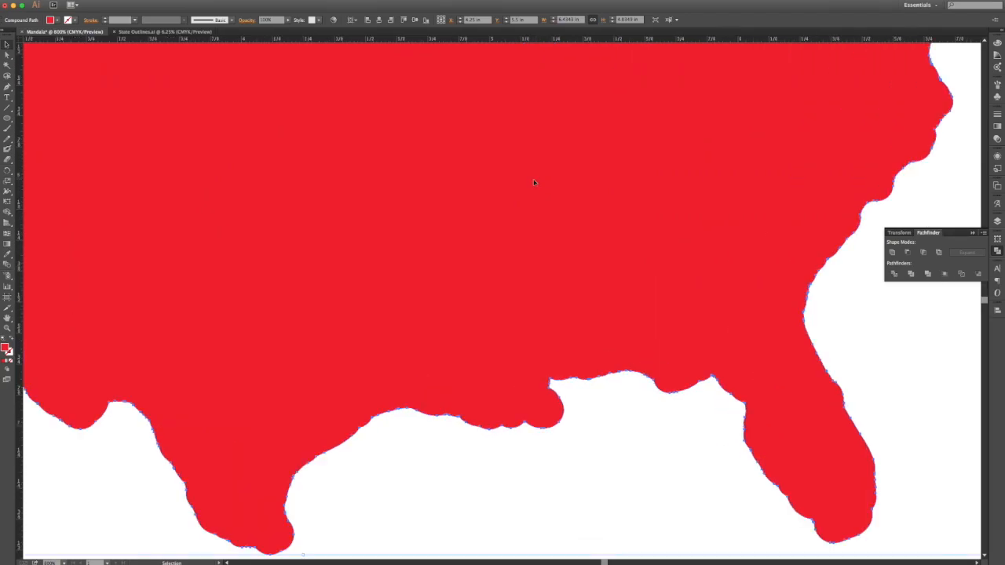
pyautogui.scroll(5, 533, 183)
pyautogui.scroll(4, 534, 182)
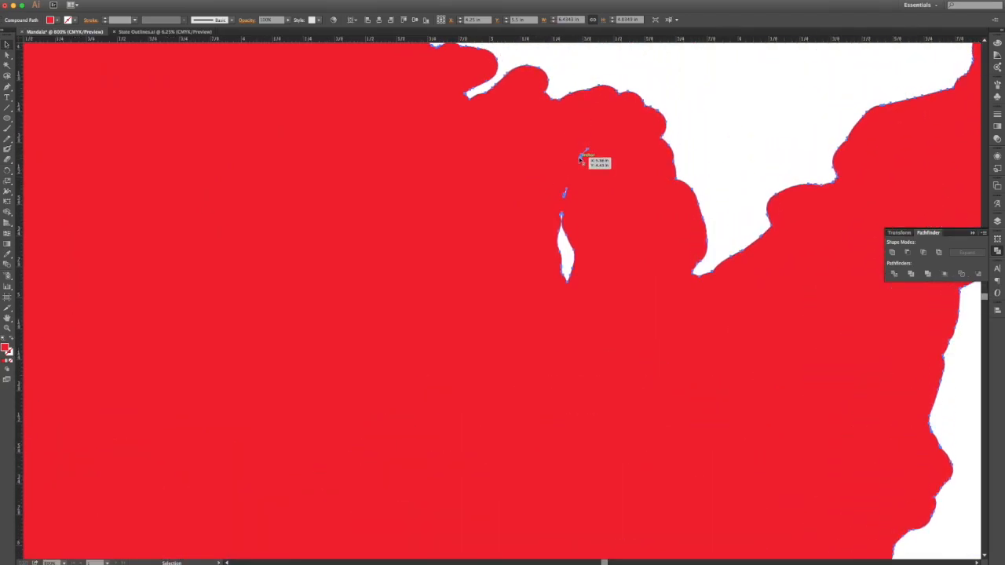
pyautogui.click(7, 53)
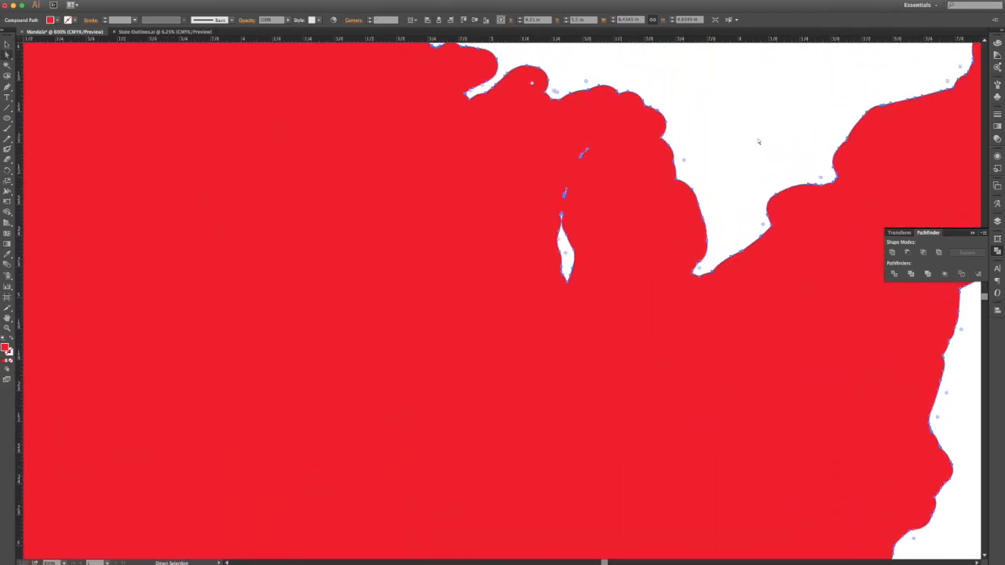
pyautogui.click(703, 165)
pyautogui.click(586, 151)
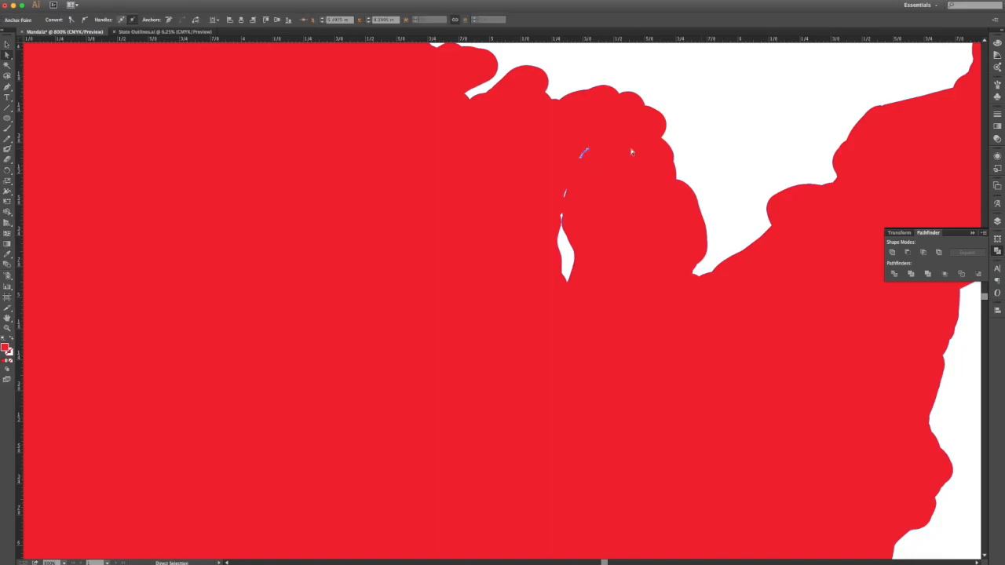
pyautogui.moveTo(586, 151); pyautogui.dragTo(561, 214)
pyautogui.press('Delete')
pyautogui.press('Delete')
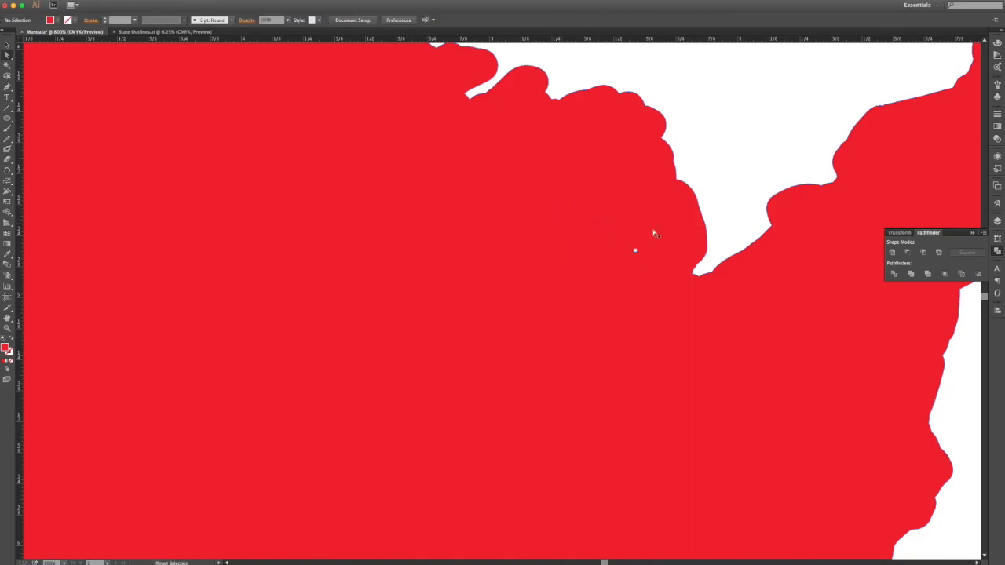
# Step: Zoom out to the full artboard and select the red map silhouette
pyautogui.press('super+0')
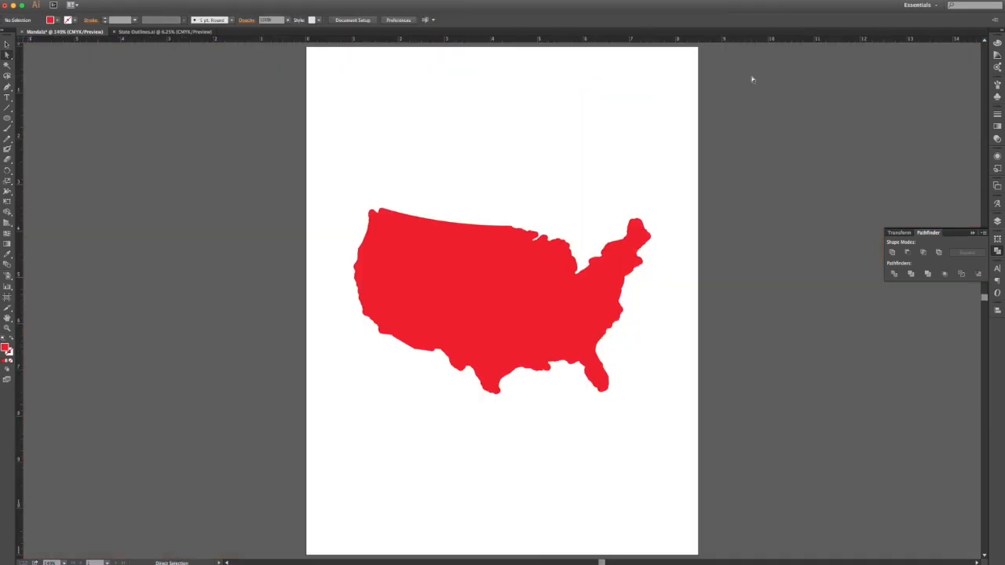
pyautogui.click(7, 44)
pyautogui.click(469, 329)
pyautogui.press('super')
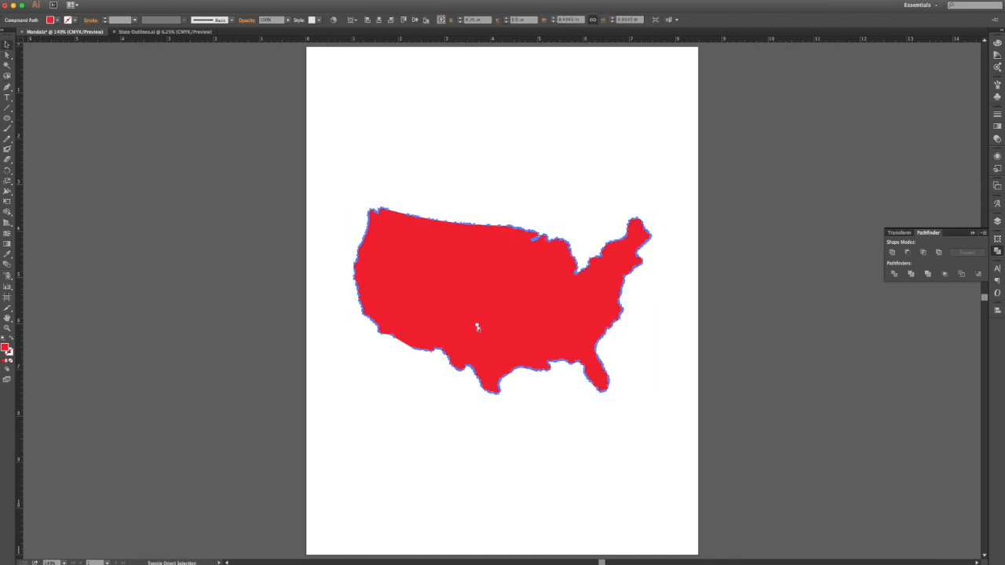
# Step: Recolour the mandala pattern group with a dark blue fill
pyautogui.click(554, 413)
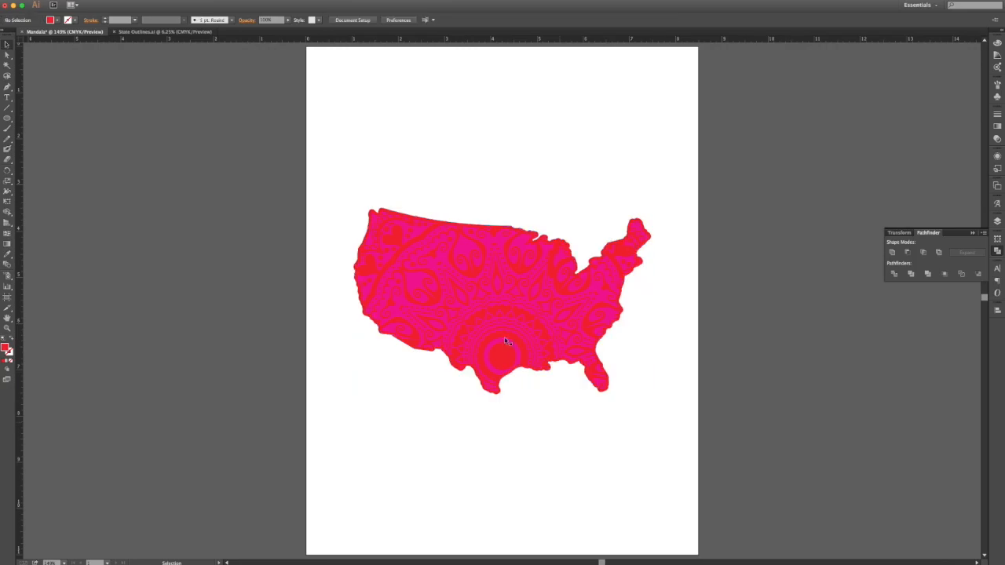
pyautogui.click(440, 264)
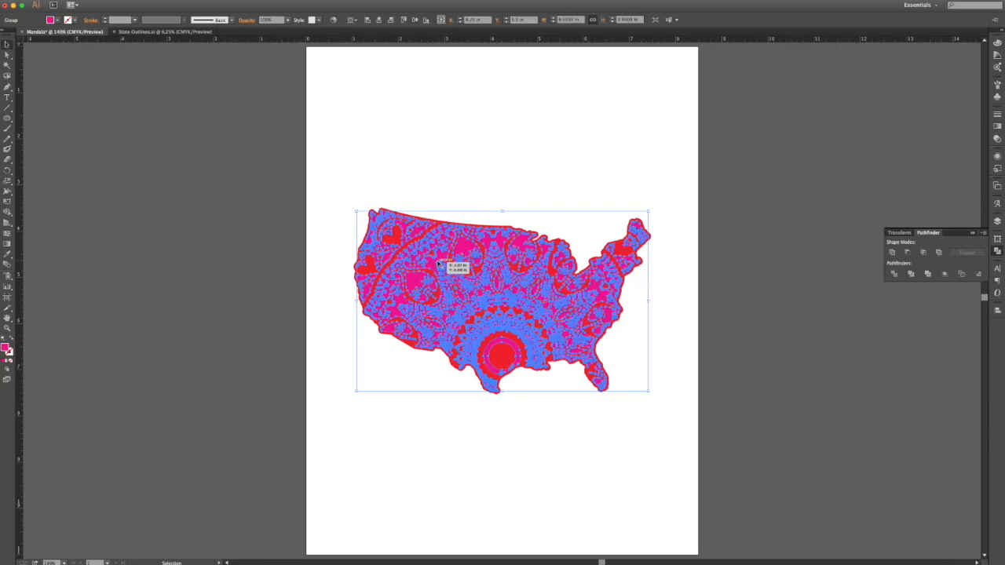
pyautogui.click(59, 22)
pyautogui.click(49, 41)
pyautogui.click(55, 41)
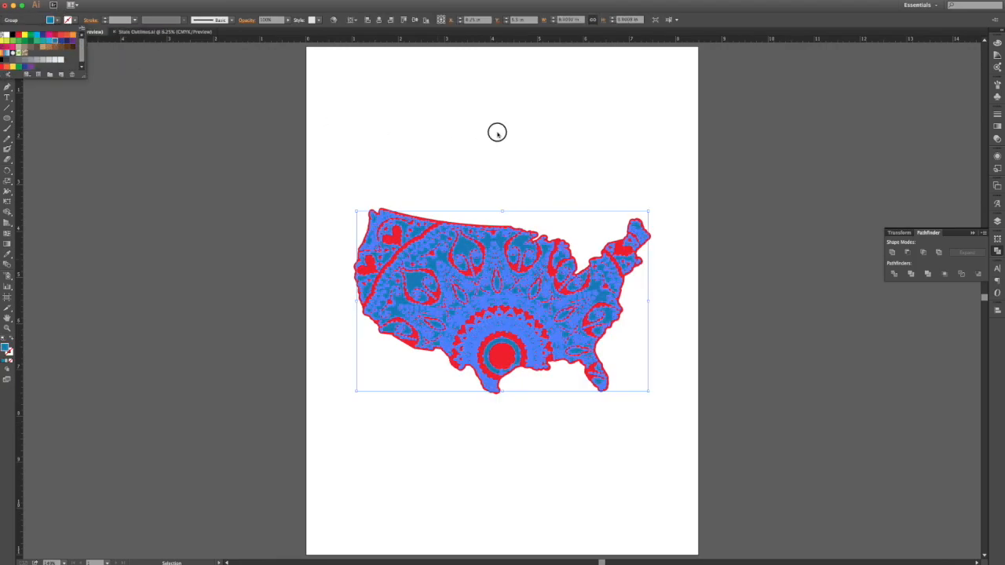
pyautogui.click(529, 132)
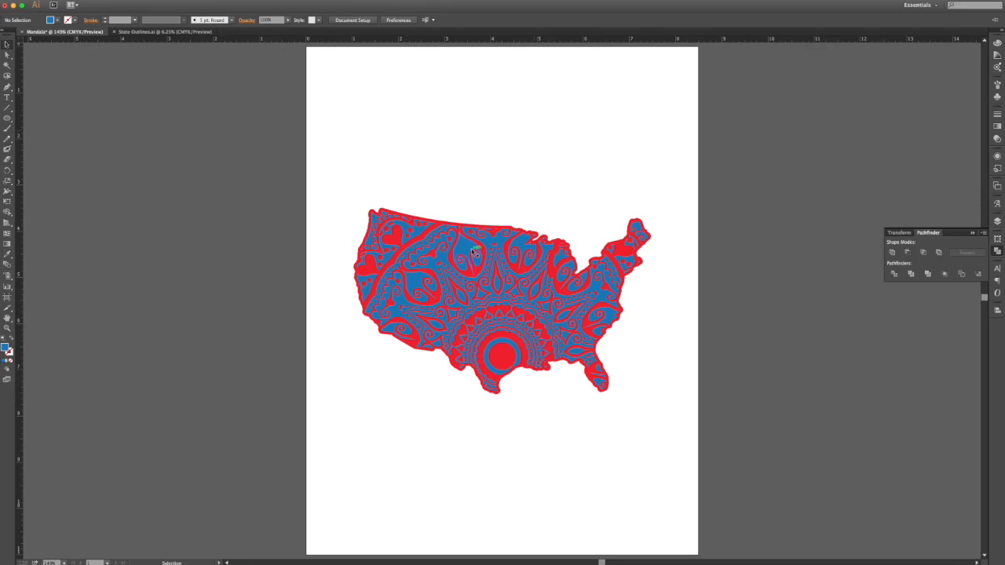
# Step: Give the mandala's central radiating shapes a white fill for a red, white and blue design
pyautogui.press('super+equal')
pyautogui.press('super+equal')
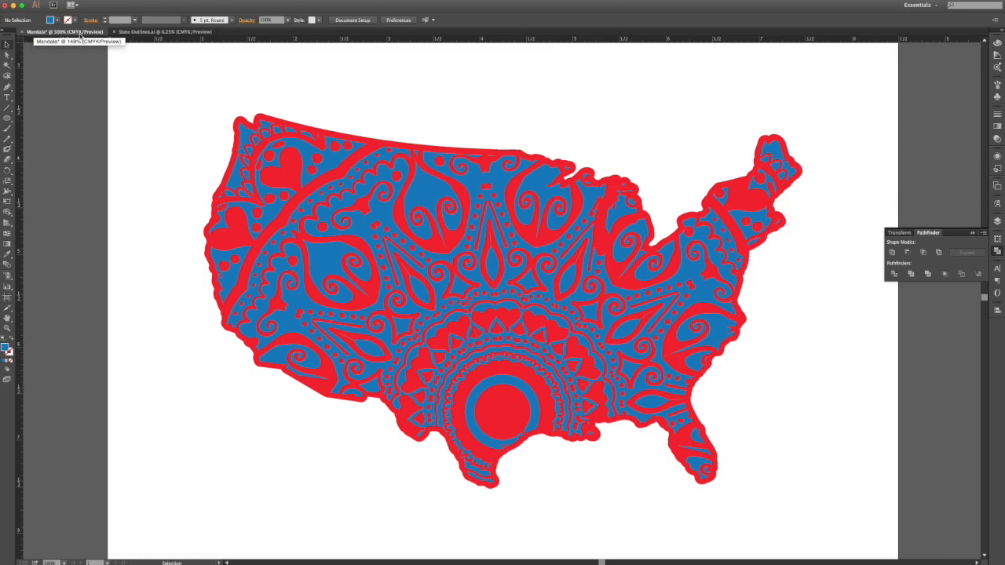
pyautogui.click(290, 212)
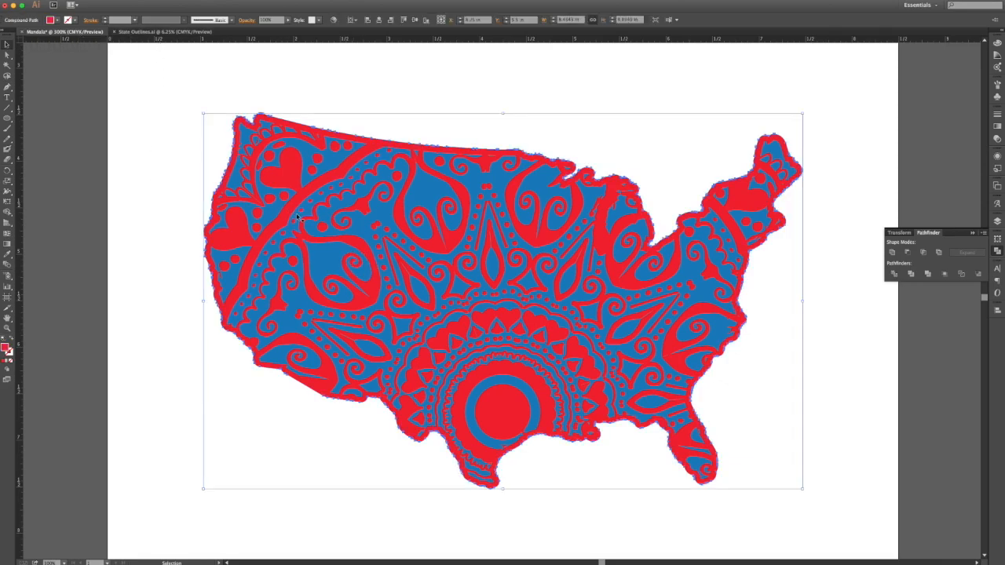
pyautogui.click(241, 171)
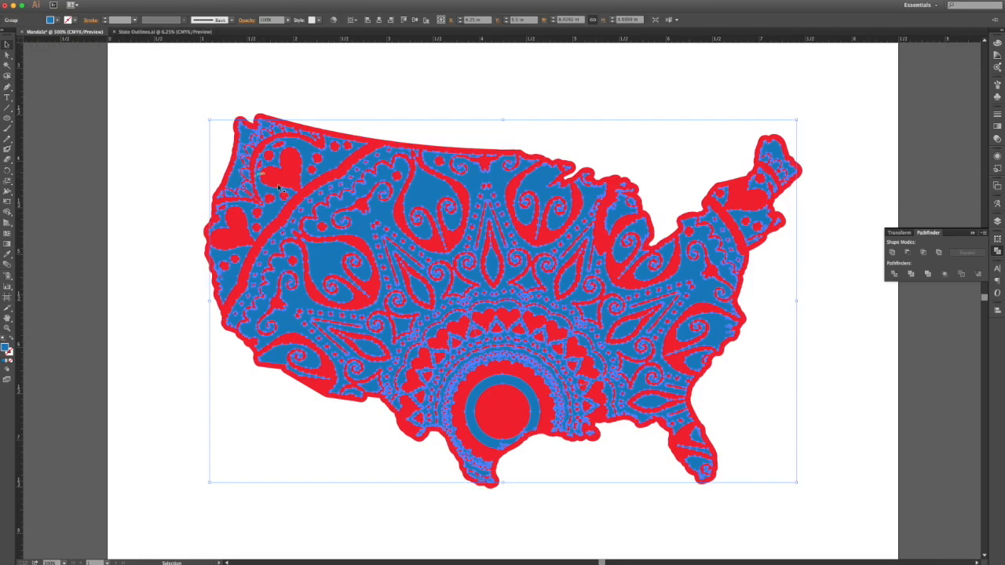
pyautogui.click(8, 56)
pyautogui.click(60, 98)
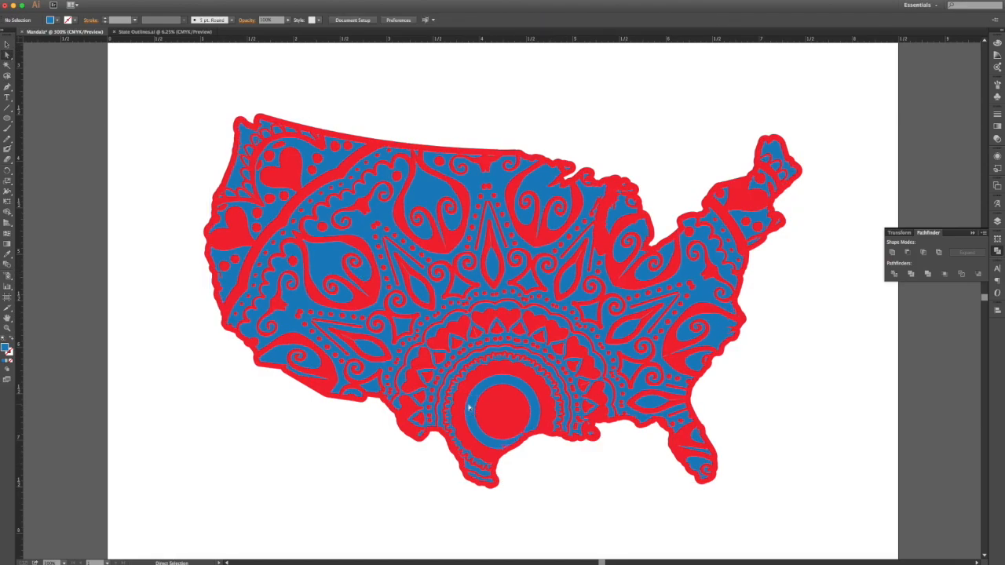
pyautogui.click(388, 342)
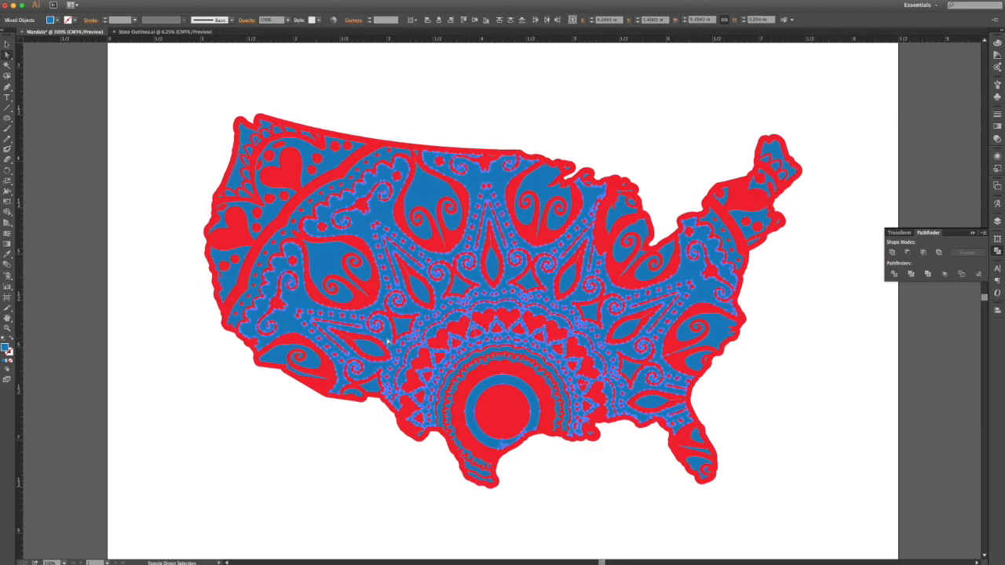
pyautogui.click(53, 20)
pyautogui.click(40, 60)
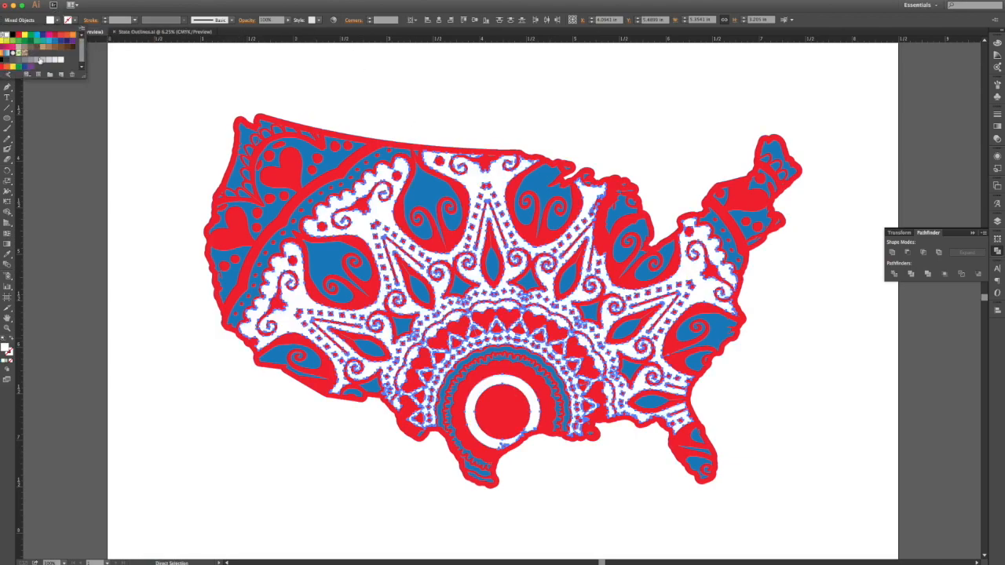
pyautogui.click(528, 122)
pyautogui.click(666, 123)
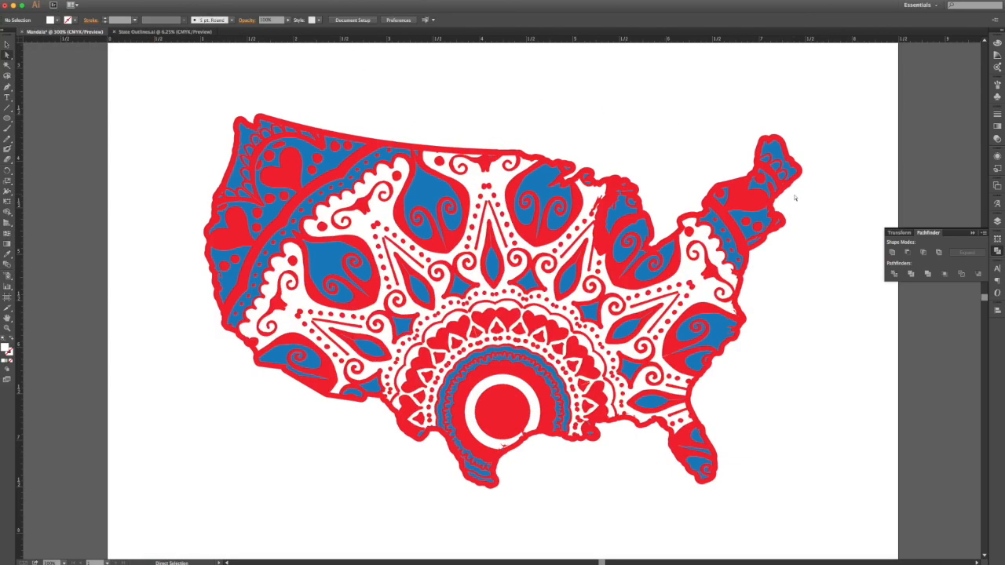